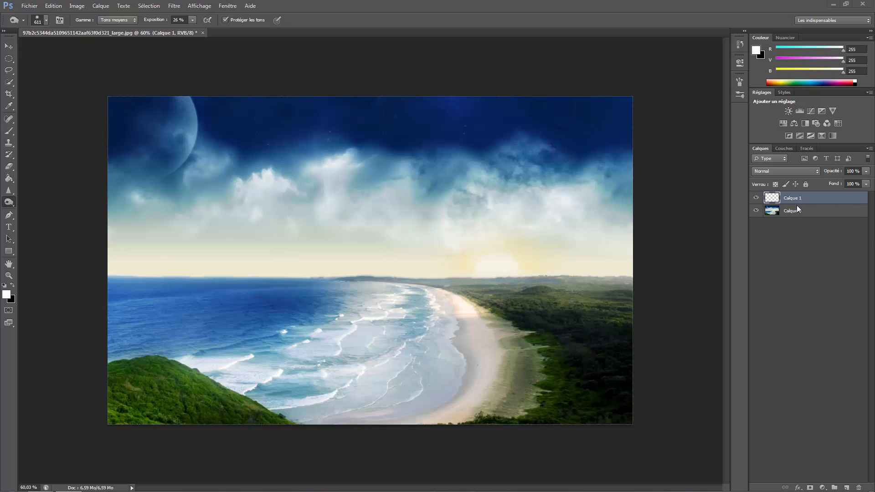
# Check that Calque 1 is empty by temporarily hiding Calque 0, and look through its available blend modes
pyautogui.hotkey('ctrl', 'a')
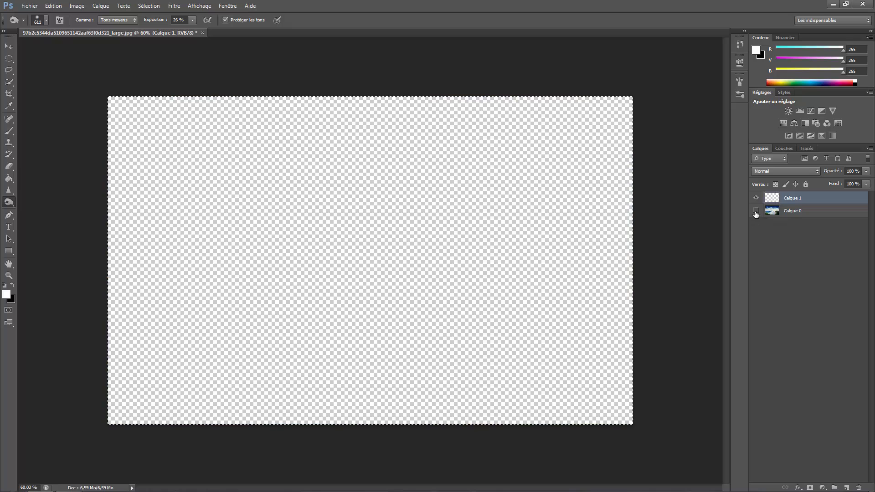
pyautogui.click(756, 211)
pyautogui.click(756, 211)
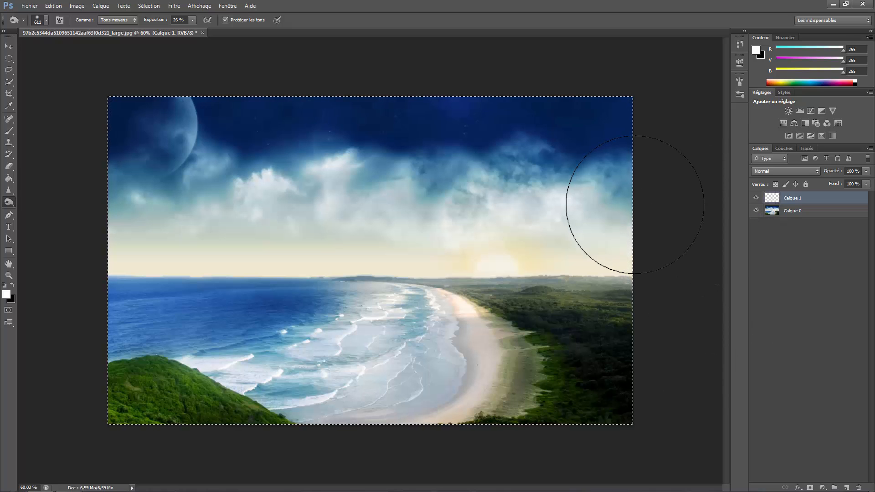
pyautogui.hotkey('ctrl', 'd')
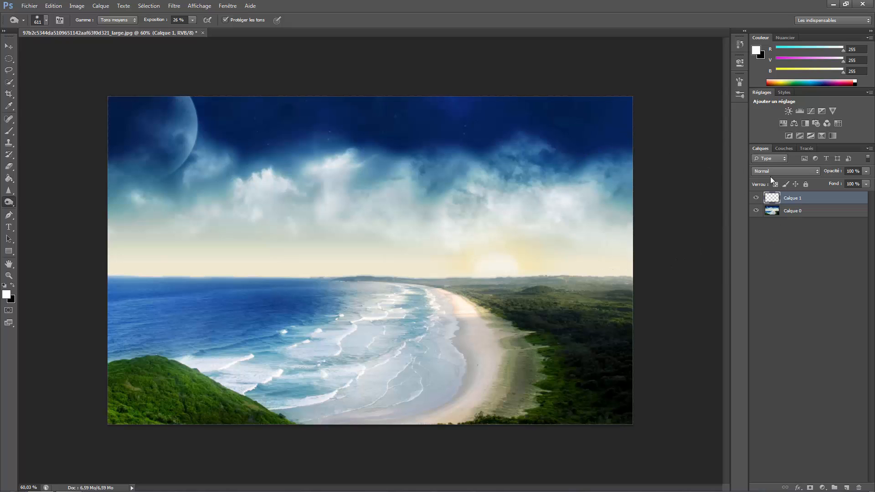
pyautogui.click(794, 170)
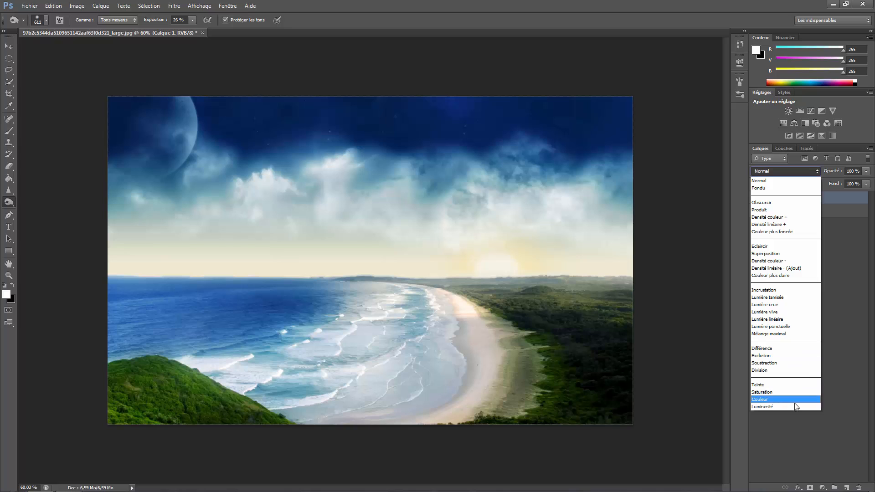
pyautogui.click(790, 168)
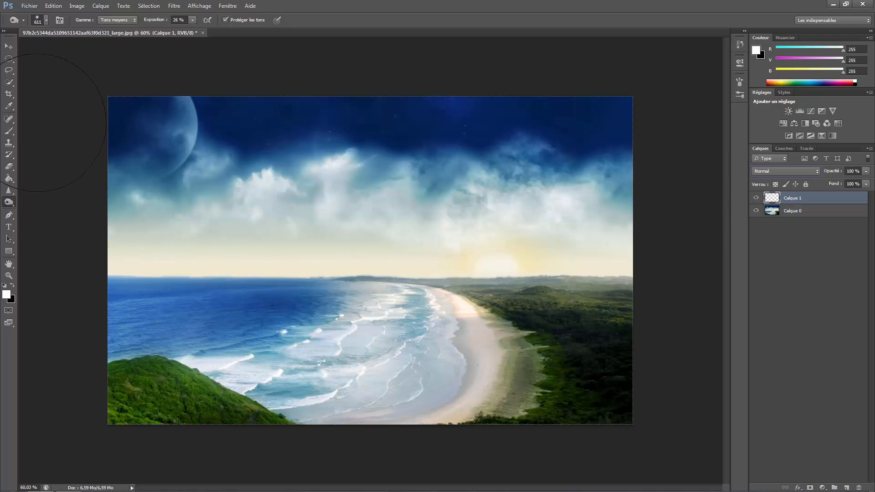
# Activate the Brush tool and set the foreground colour to pure red (255, 0, 0)
pyautogui.click(9, 131)
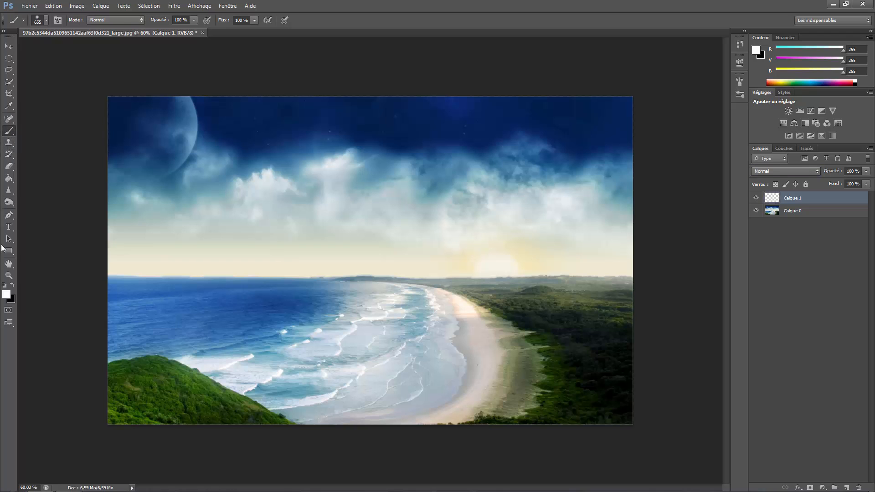
pyautogui.click(7, 294)
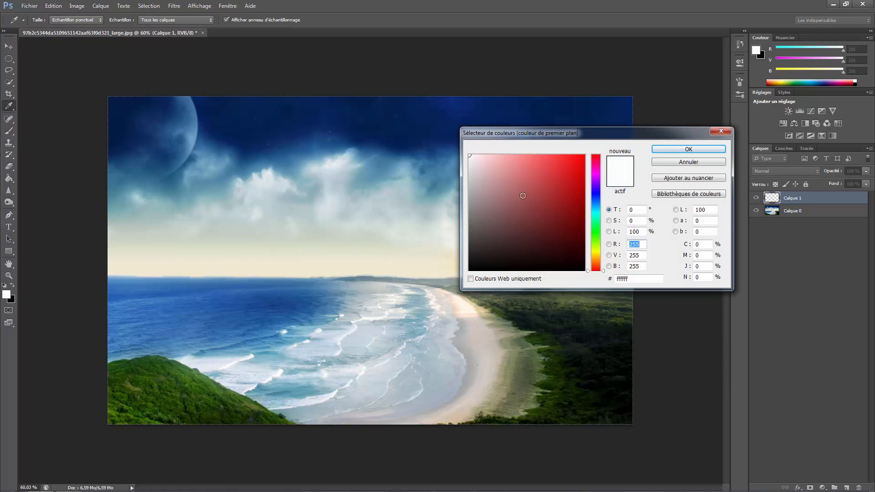
pyautogui.click(585, 155)
pyautogui.click(688, 149)
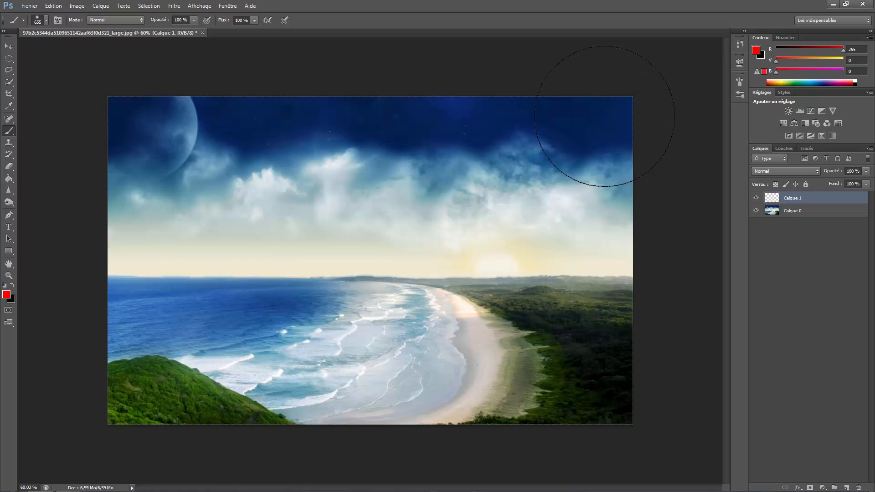
# Paint the upper sky red on Calque 1 and set the layer's blend mode to Teinte, comparing with the layer hidden
pyautogui.moveTo(608, 123)
pyautogui.mouseDown()
pyautogui.moveTo(334, 96)
pyautogui.moveTo(105, 116)
pyautogui.moveTo(510, 134)
pyautogui.moveTo(628, 117)
pyautogui.moveTo(628, 137)
pyautogui.mouseUp()
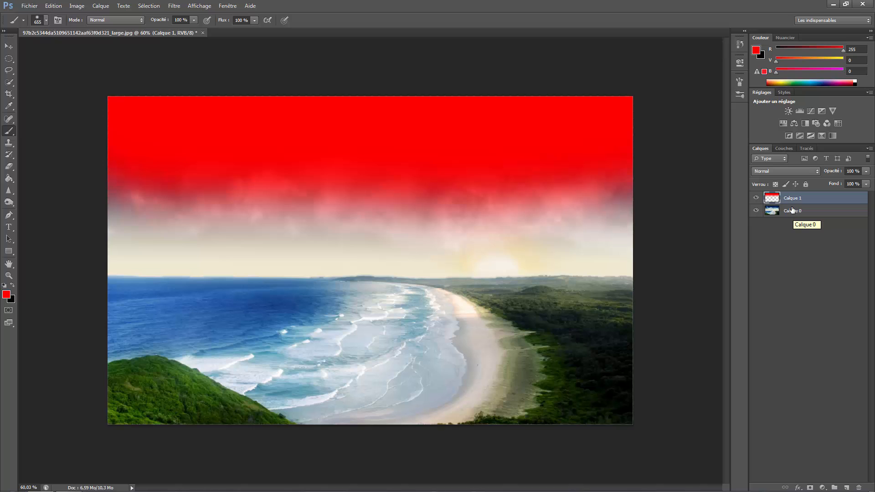
pyautogui.click(802, 175)
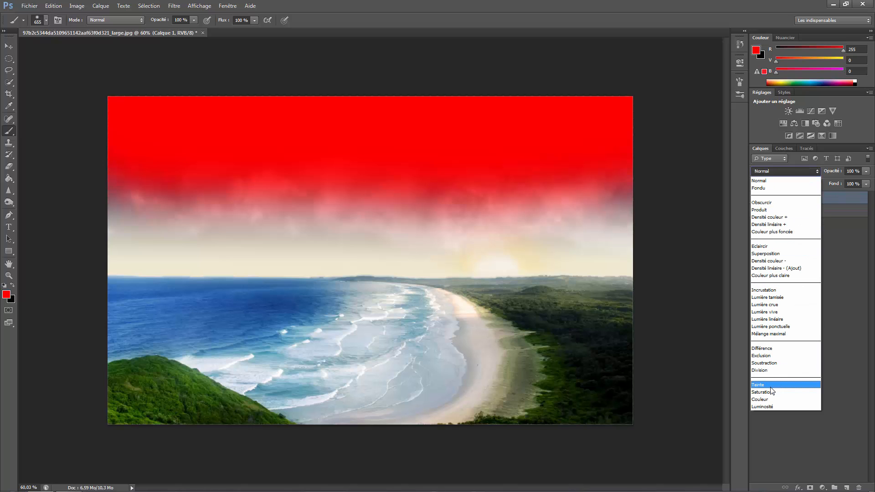
pyautogui.click(771, 387)
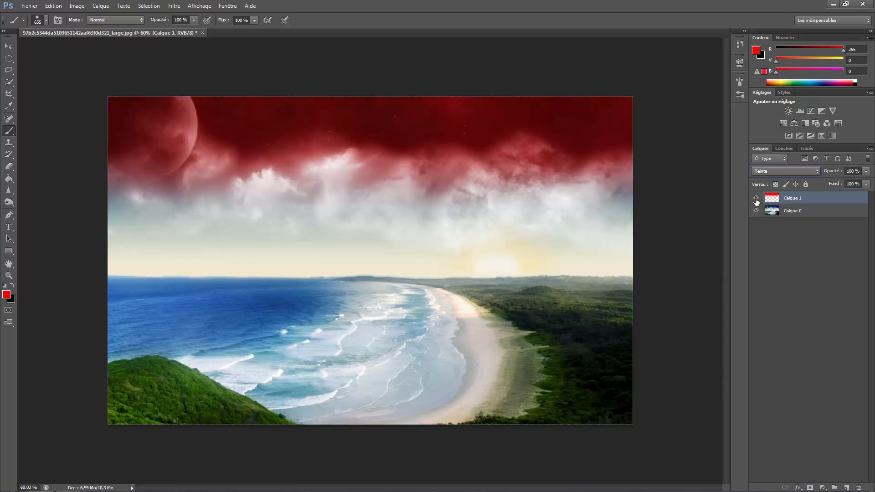
pyautogui.click(756, 198)
pyautogui.click(756, 197)
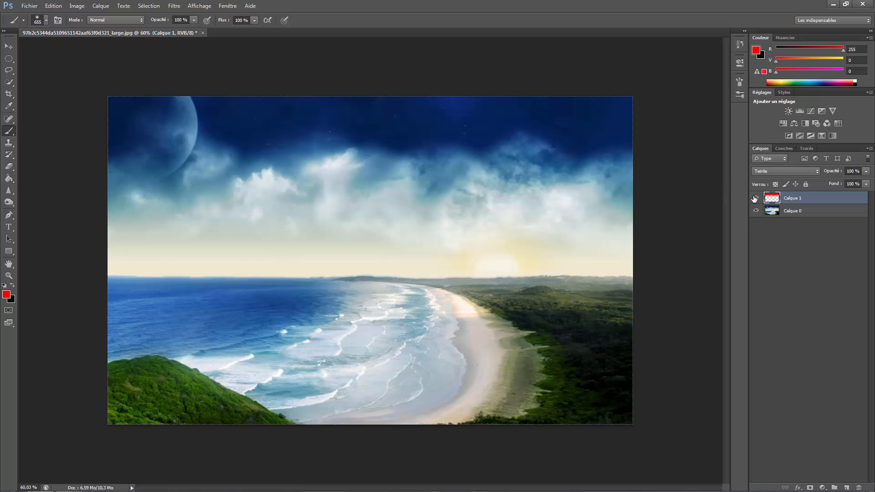
# Paint red over the green hill and the forest on Calque 1, and clear the layer's entire content
pyautogui.moveTo(130, 402); pyautogui.dragTo(199, 440)
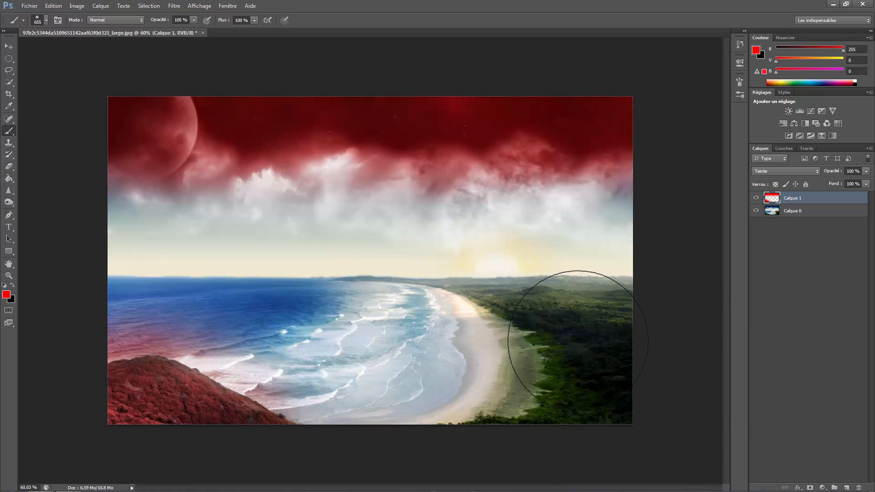
pyautogui.moveTo(578, 333)
pyautogui.mouseDown()
pyautogui.moveTo(554, 365)
pyautogui.moveTo(527, 318)
pyautogui.mouseUp()
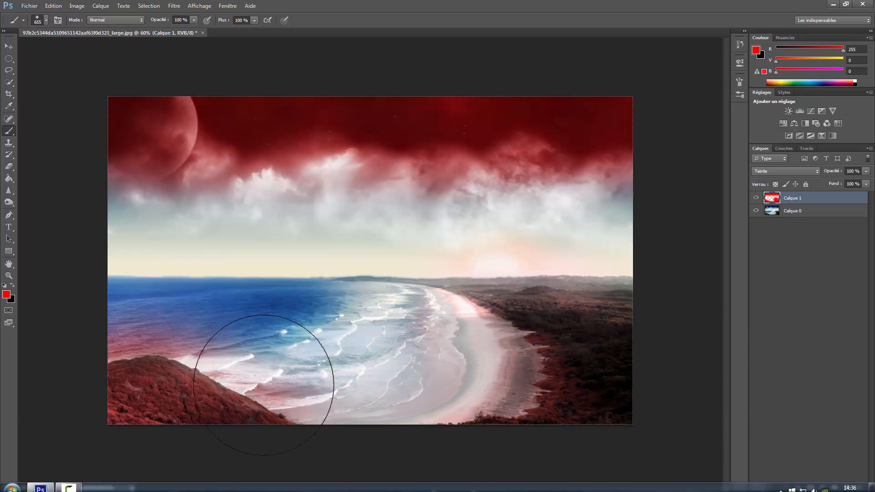
pyautogui.hotkey('ctrl', 'a')
pyautogui.press('Delete')
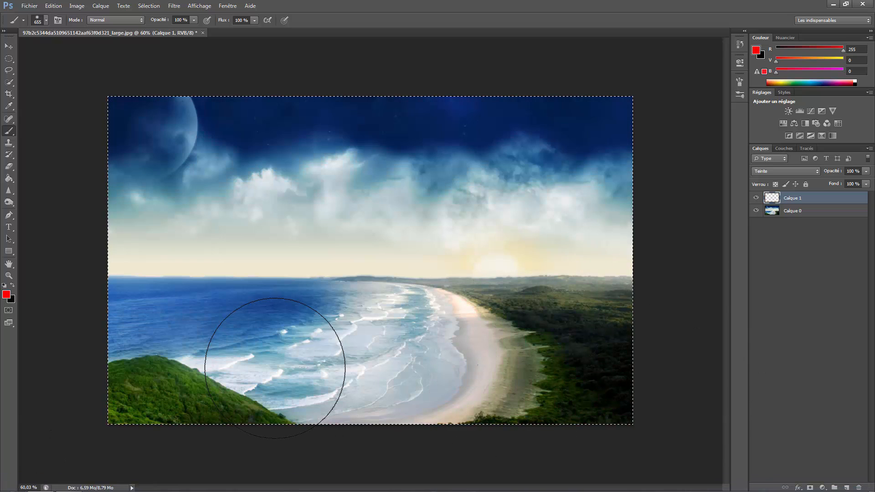
pyautogui.hotkey('ctrl', 'd')
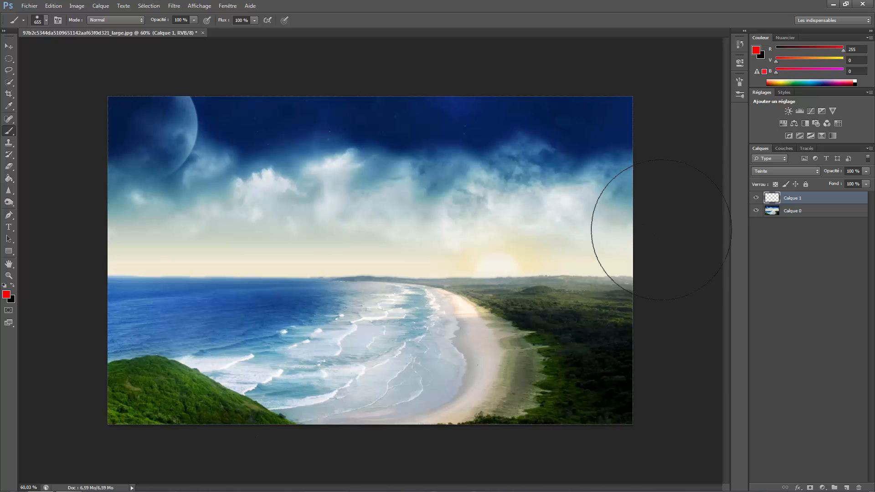
# Set the blend mode of Calque 1 to Obscurcir and dab red on the sky just below the moon
pyautogui.click(769, 172)
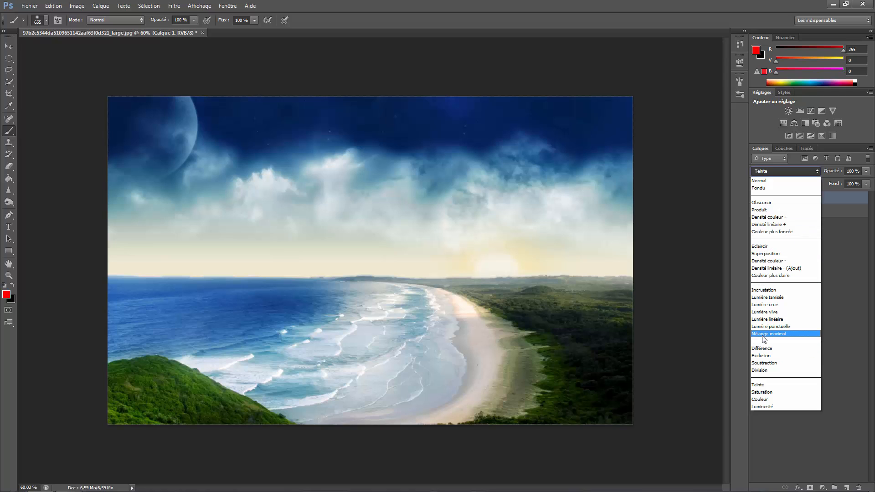
pyautogui.click(759, 204)
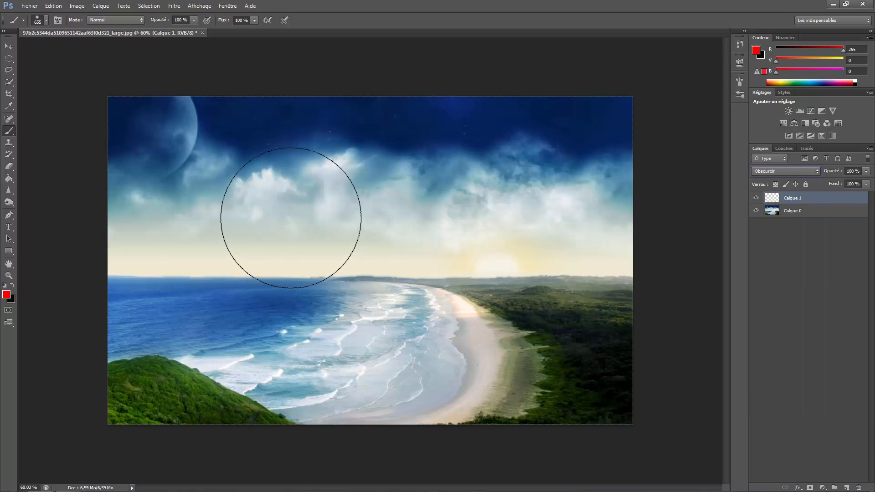
pyautogui.click(201, 206)
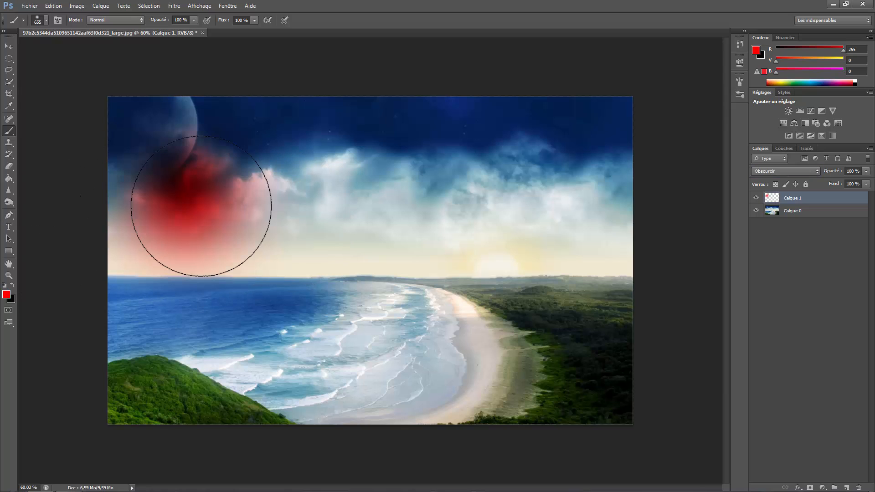
# Fill Calque 1 with white (Blanc) in Normal mode at 100% opacity, and check it with Calque 0 temporarily hidden
pyautogui.hotkey('shift', 'F5')
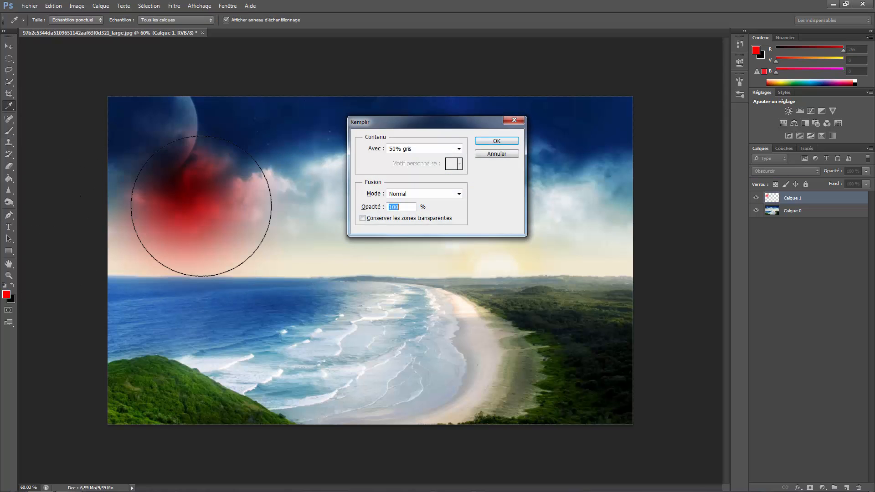
pyautogui.click(414, 152)
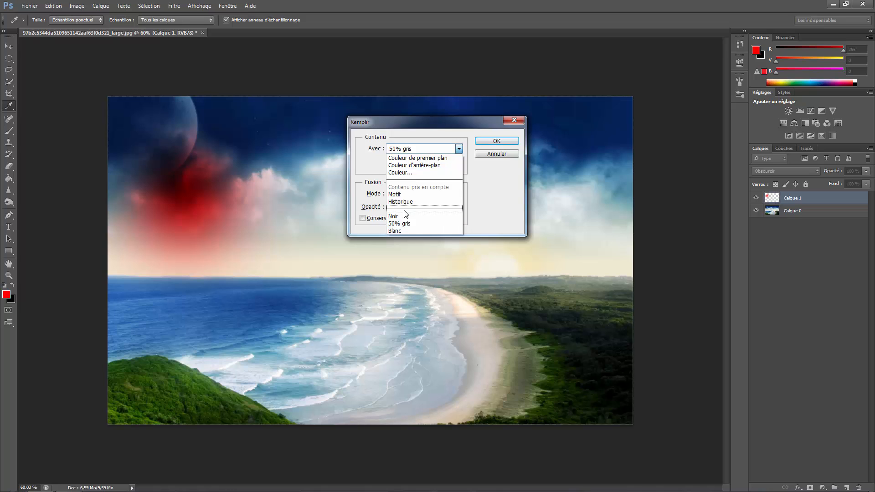
pyautogui.click(404, 231)
pyautogui.click(484, 142)
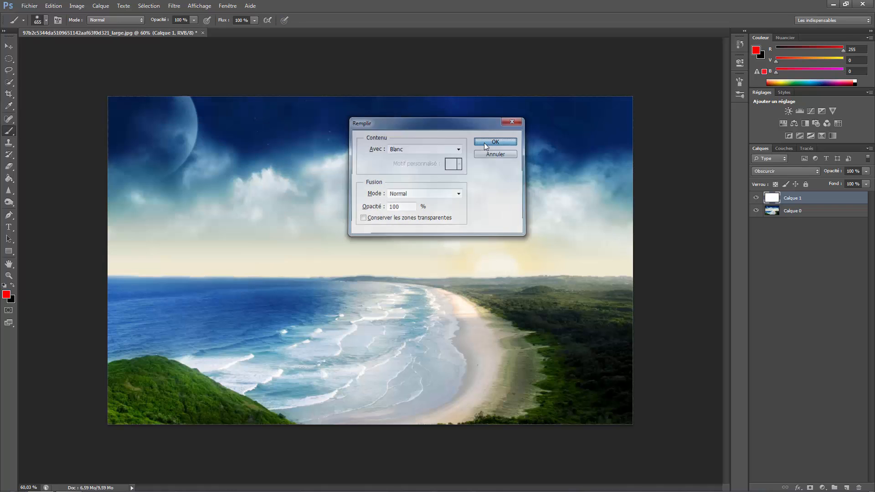
pyautogui.press('b')
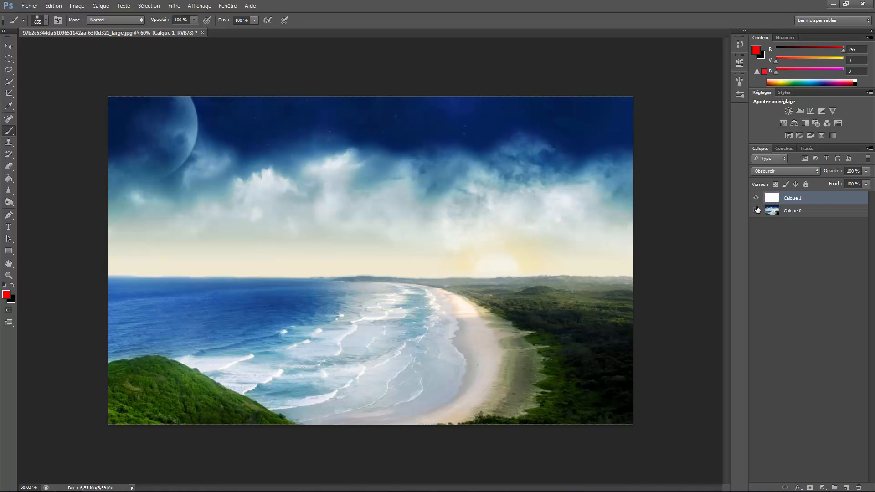
pyautogui.click(757, 210)
pyautogui.click(757, 210)
# Set the blend mode of Calque 1 to Eclaircir and dab red at the left edge of the sky
pyautogui.click(775, 171)
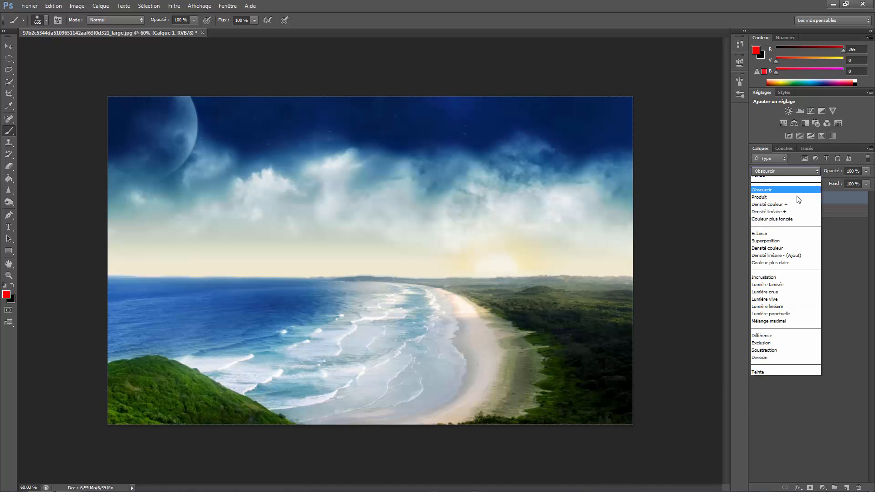
pyautogui.click(773, 243)
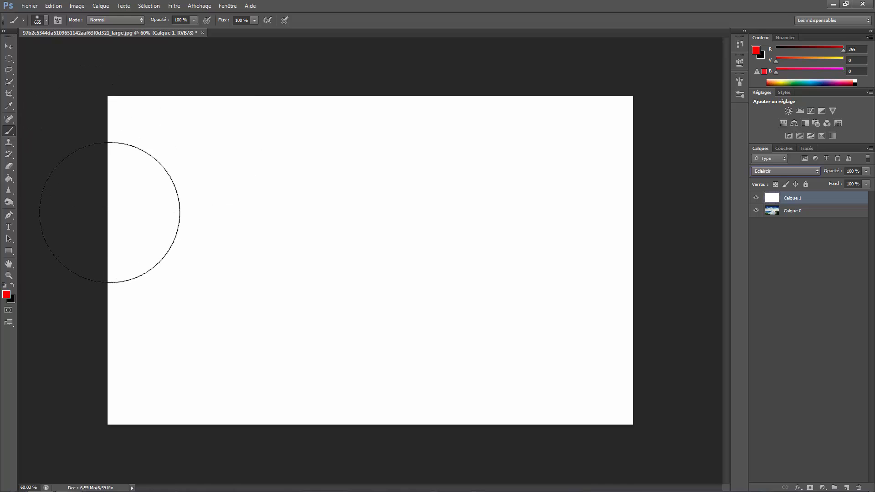
pyautogui.click(113, 210)
# Fill Calque 1 with black (Noir) at 100% opacity and set its blend mode to Produit
pyautogui.hotkey('shift', 'F5')
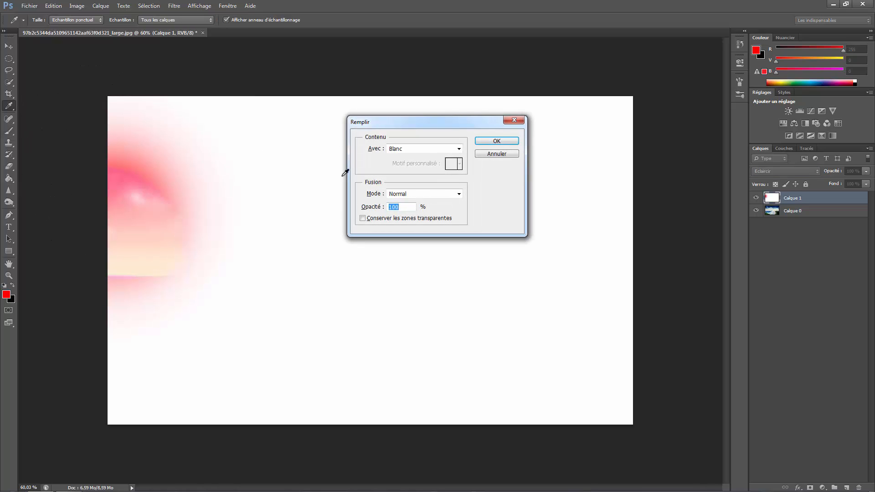
pyautogui.click(397, 150)
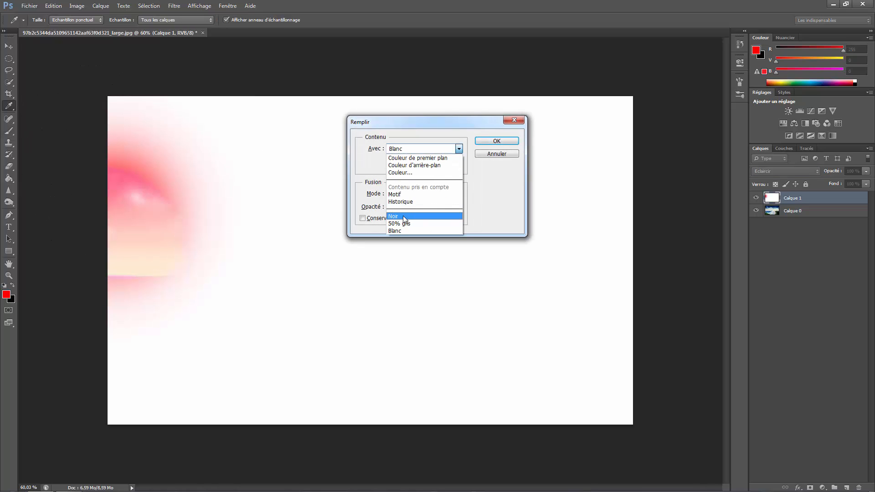
pyautogui.click(403, 216)
pyautogui.click(496, 142)
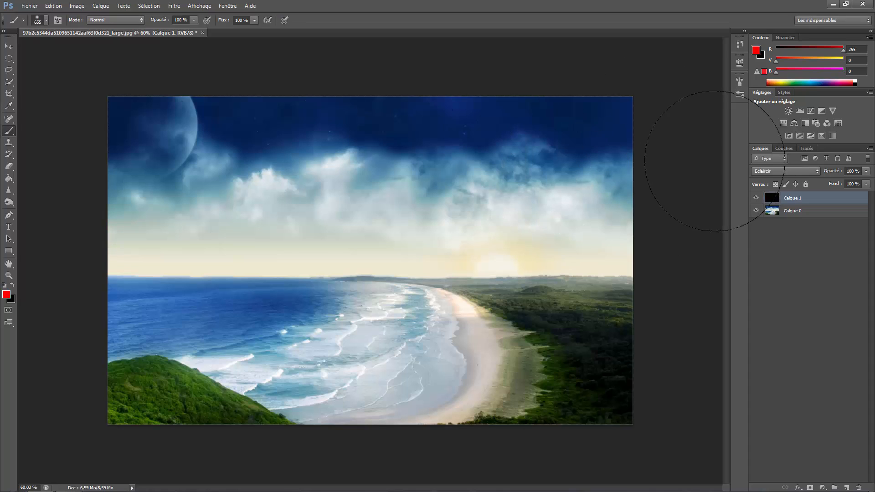
pyautogui.click(755, 170)
pyautogui.click(774, 204)
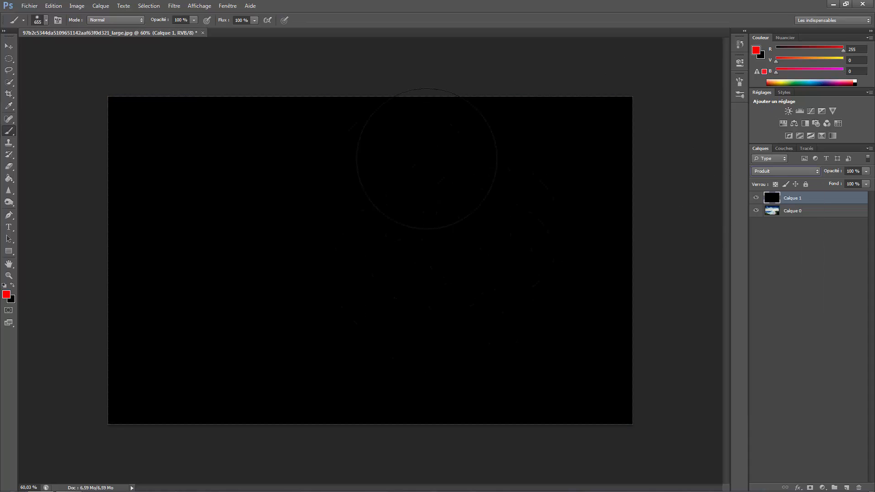
# Set the blend mode of Calque 1 to Incrustation and dab red over the horizon near the sun
pyautogui.click(802, 171)
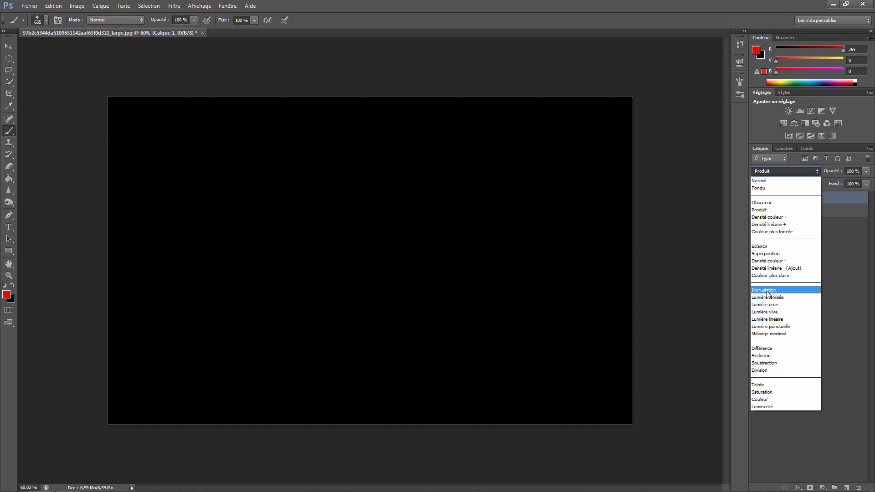
pyautogui.click(769, 293)
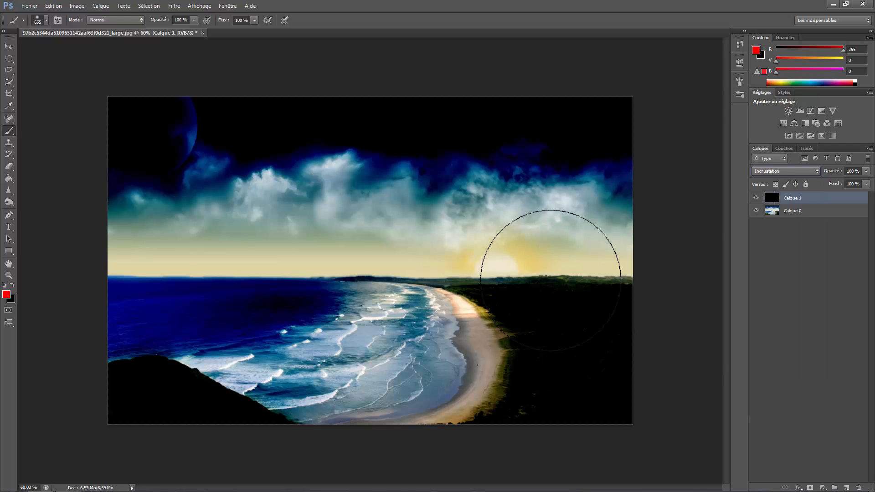
pyautogui.click(542, 277)
# Fill Calque 1 with 50% gris in Normal mode at 100% opacity
pyautogui.hotkey('shift', 'F5')
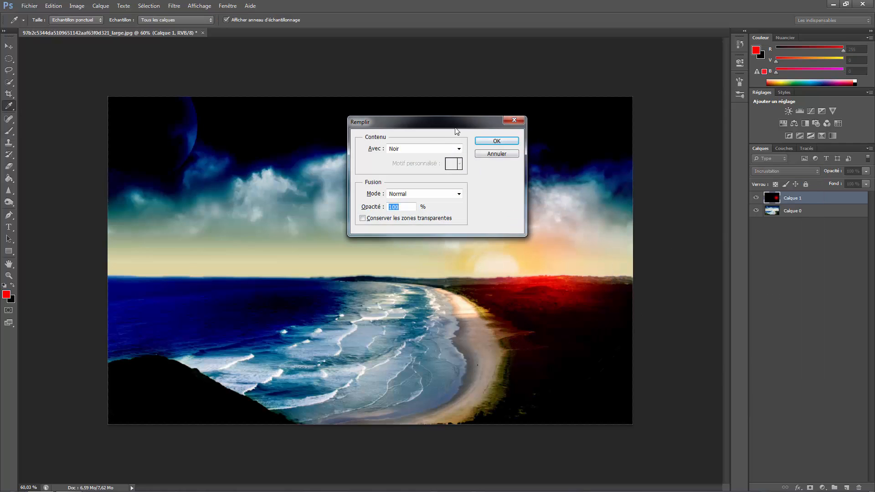
pyautogui.click(435, 148)
pyautogui.click(423, 221)
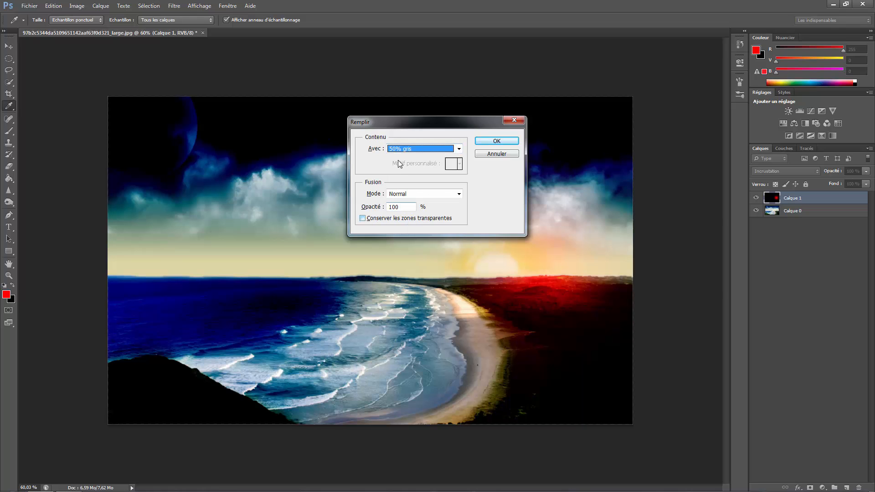
pyautogui.click(515, 143)
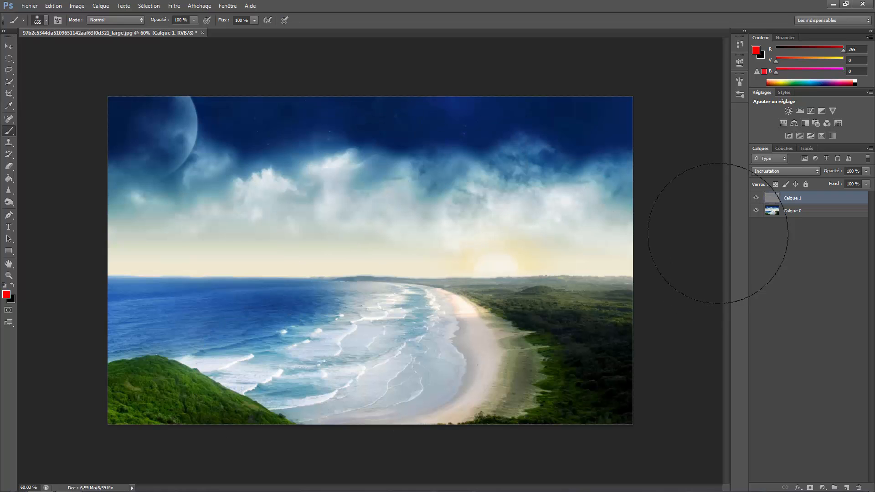
# Preview Calque 1 in Densité linéaire - (Ajout), and set its blend mode to Obscurcir
pyautogui.click(768, 170)
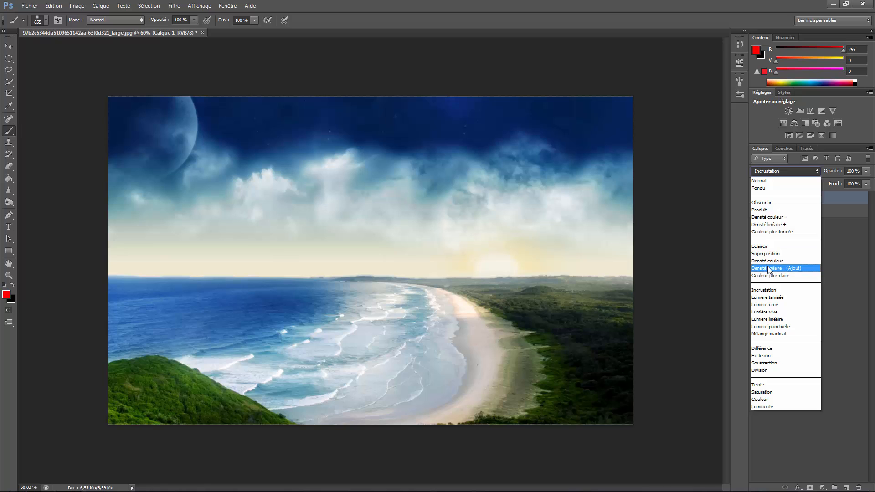
pyautogui.click(775, 268)
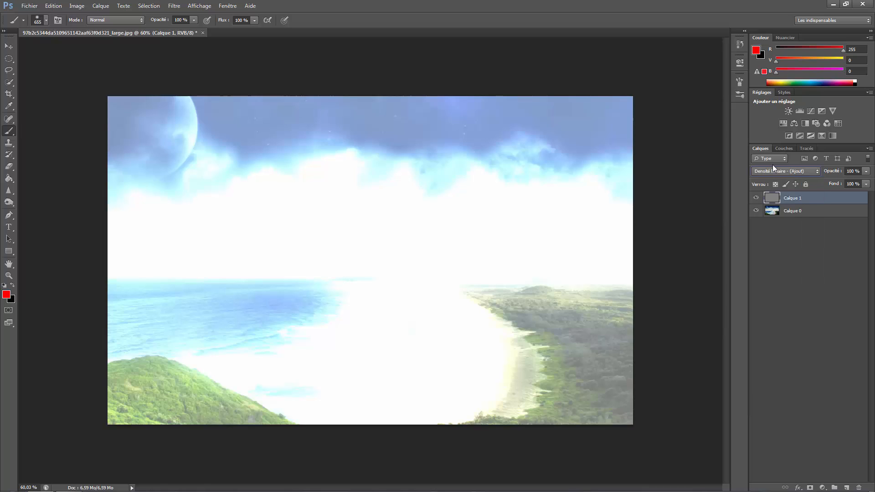
pyautogui.click(772, 167)
pyautogui.click(770, 199)
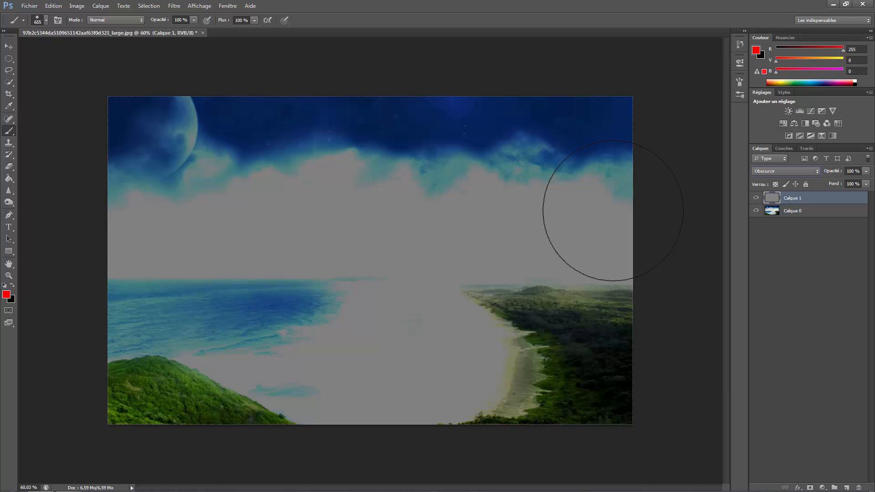
# Dab red over the clouds above the sun and refill Calque 1 with Blanc in Normal mode at 100% opacity
pyautogui.click(522, 190)
pyautogui.hotkey('shift', 'BackSpace')
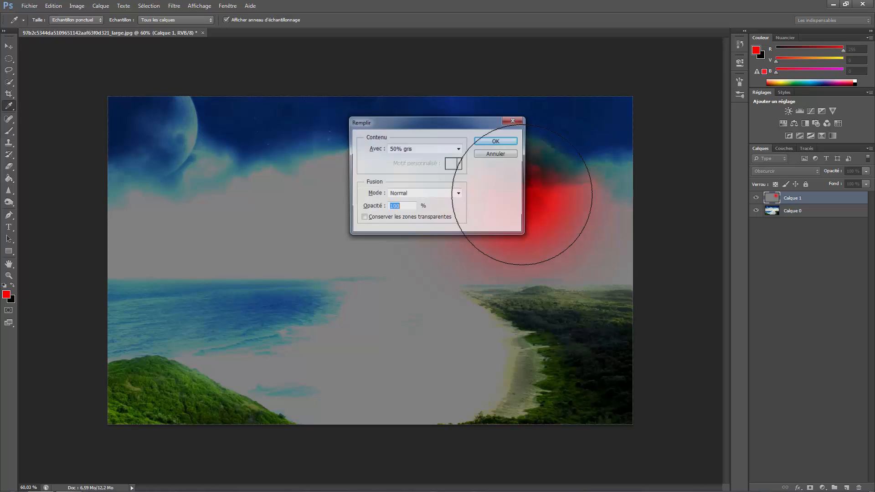
pyautogui.click(411, 149)
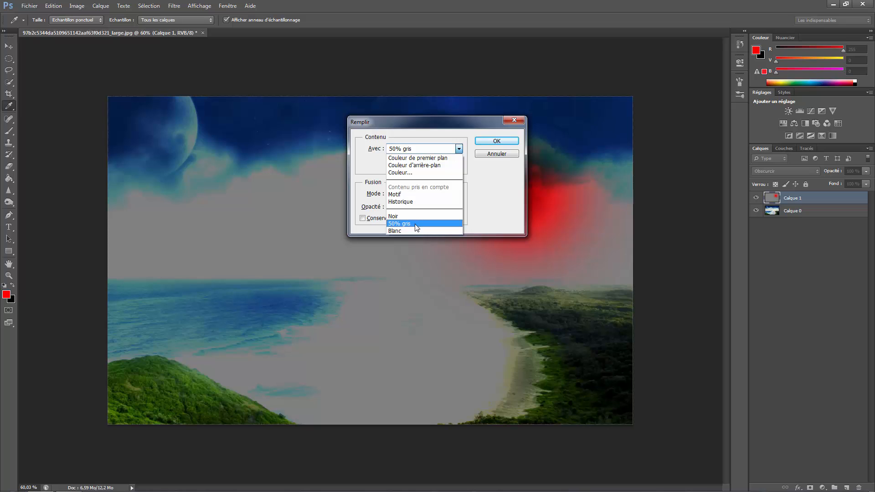
pyautogui.click(410, 231)
pyautogui.click(497, 141)
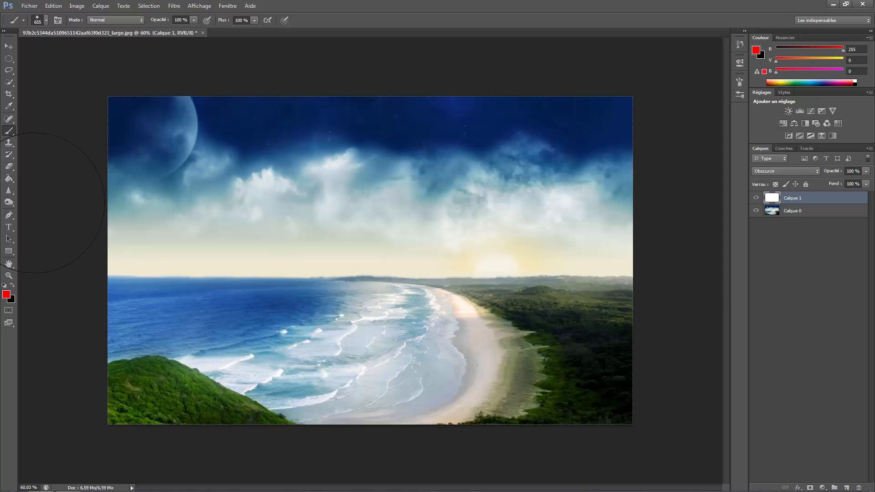
# Reset the foreground and background colours to black and white, and reduce the brush diameter to 132 px
pyautogui.click(3, 285)
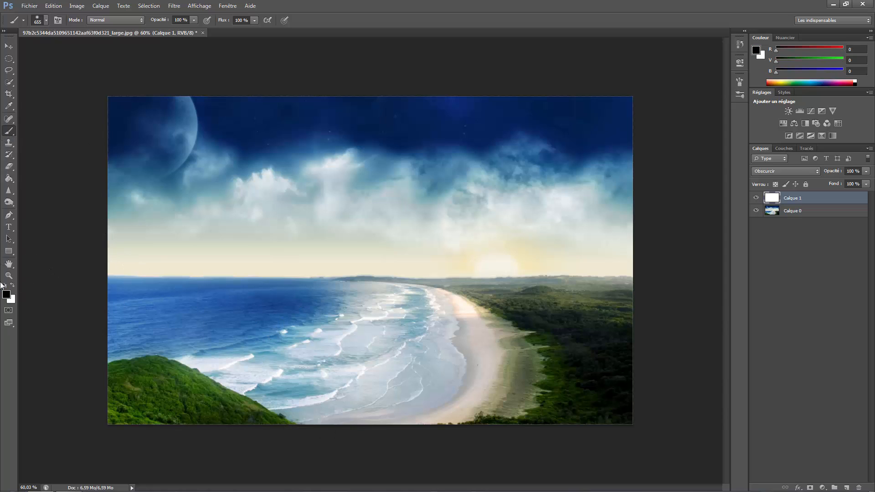
pyautogui.scroll(7, 227, 289)
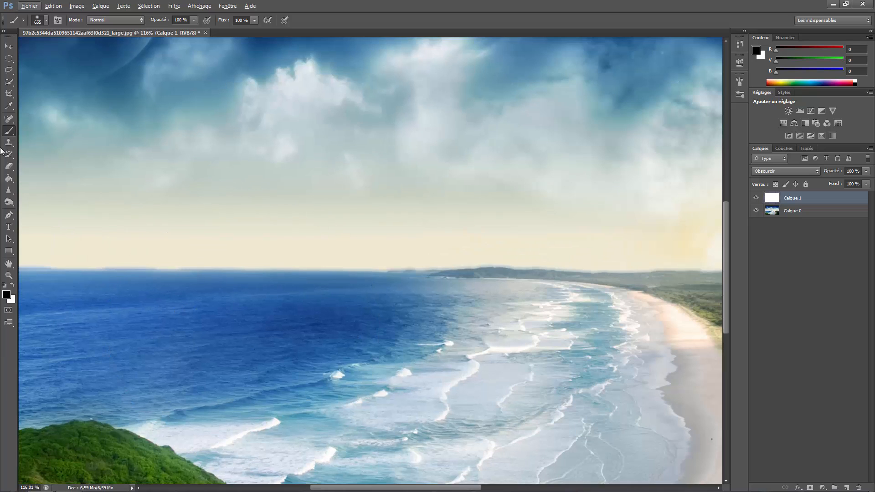
pyautogui.moveTo(281, 288); pyautogui.dragTo(191, 287)
pyautogui.scroll(15, 278, 385)
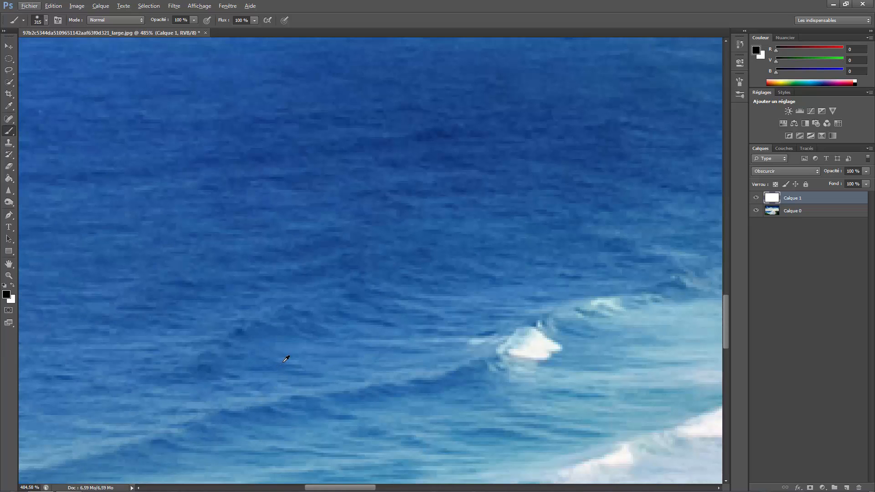
pyautogui.moveTo(407, 269); pyautogui.dragTo(220, 252)
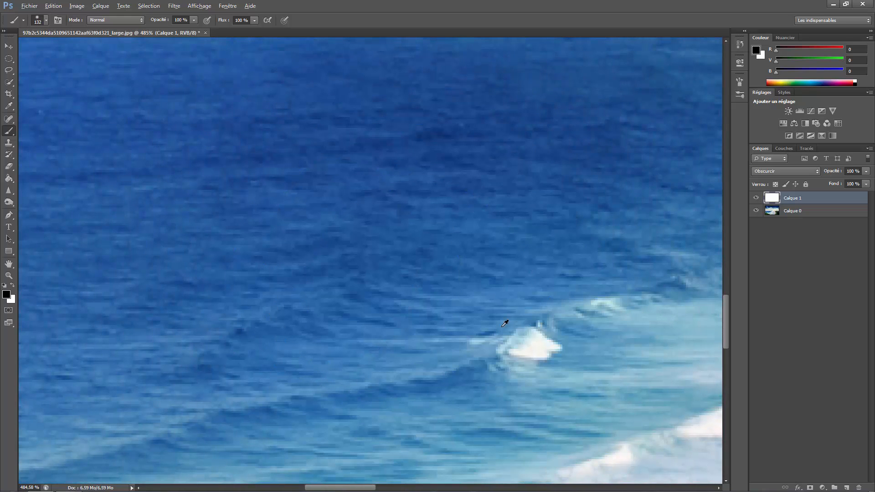
# Sample the white wave crest and the medium blue water (37, 95, 159), and dab that blue onto the sea
pyautogui.keyDown('alt'); pyautogui.click(541, 340); pyautogui.keyUp('alt')
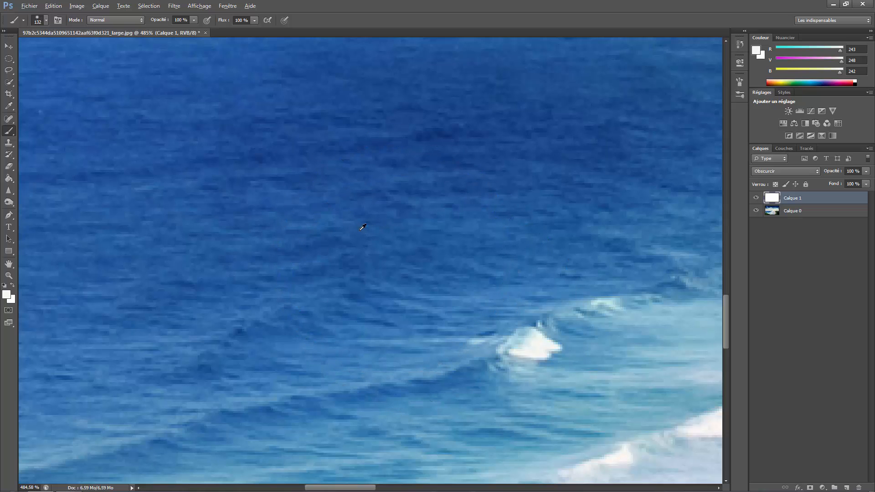
pyautogui.keyDown('alt'); pyautogui.click(363, 227); pyautogui.keyUp('alt')
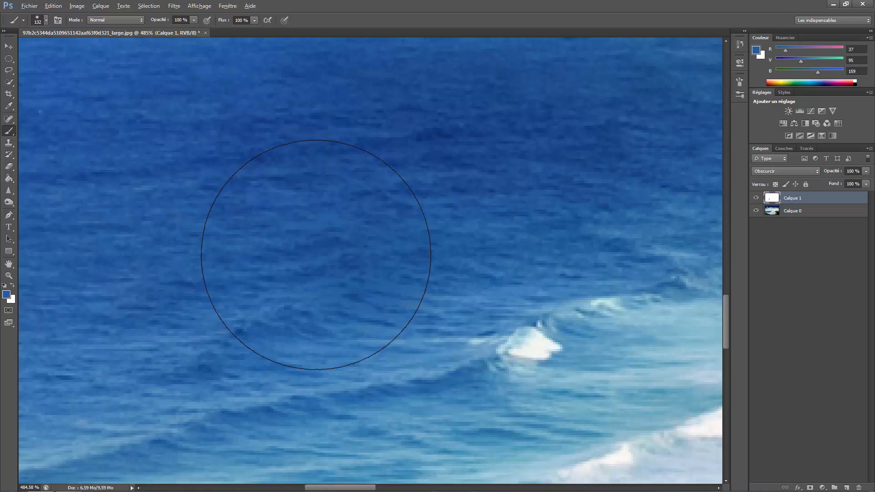
pyautogui.scroll(-5, 316, 255)
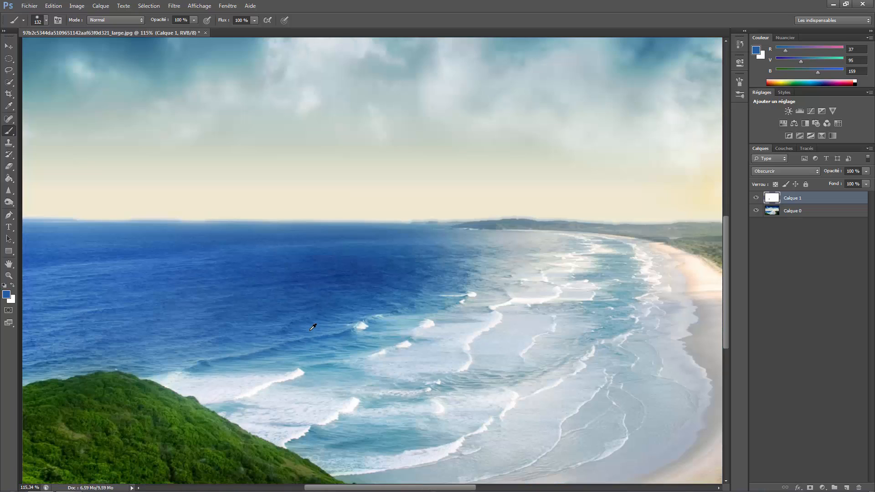
pyautogui.scroll(-2, 310, 330)
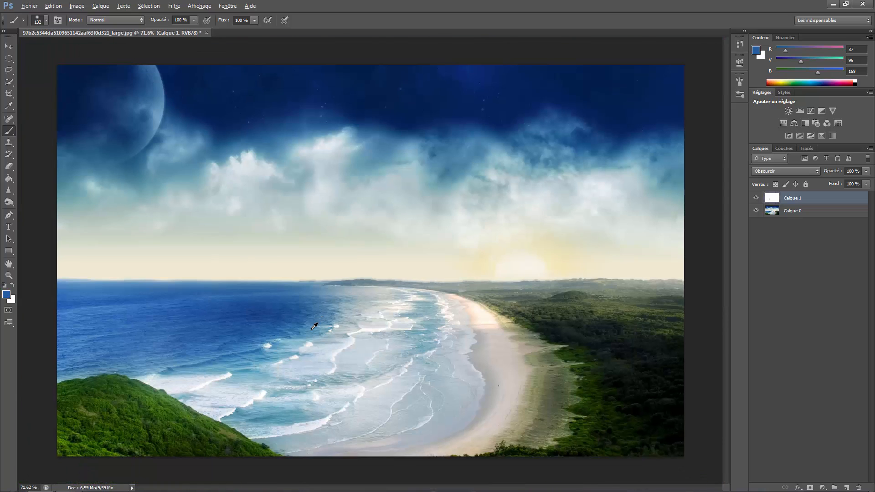
# Sample the dark blue of the night sky (4, 31, 74) and paint it broadly over the sea, horizon and waves on Calque 1
pyautogui.keyDown('alt'); pyautogui.click(403, 91); pyautogui.keyUp('alt')
pyautogui.scroll(5, 223, 338)
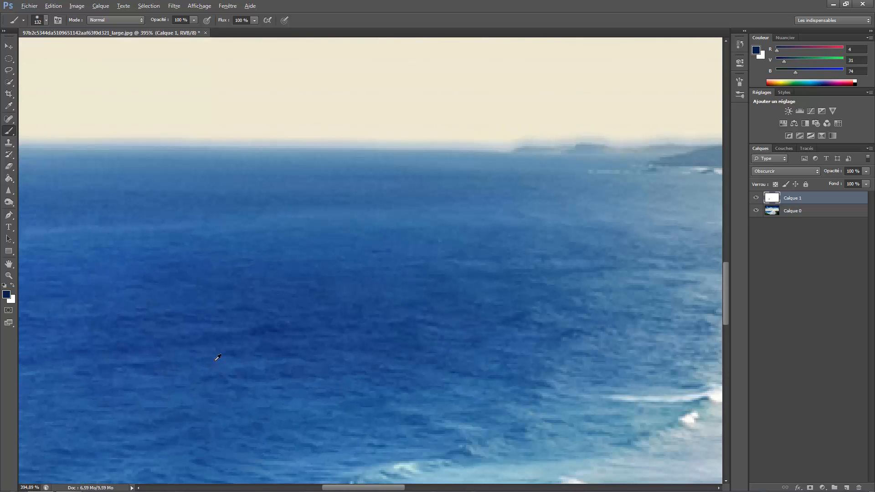
pyautogui.moveTo(254, 342)
pyautogui.mouseDown()
pyautogui.moveTo(434, 357)
pyautogui.moveTo(452, 337)
pyautogui.mouseUp()
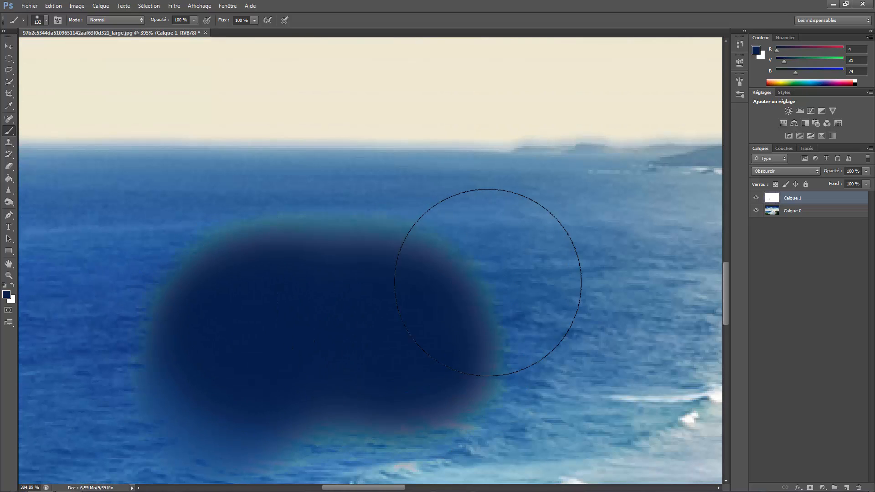
pyautogui.moveTo(487, 283)
pyautogui.mouseDown()
pyautogui.moveTo(166, 117)
pyautogui.moveTo(108, 235)
pyautogui.moveTo(73, 246)
pyautogui.mouseUp()
pyautogui.scroll(-2, 282, 311)
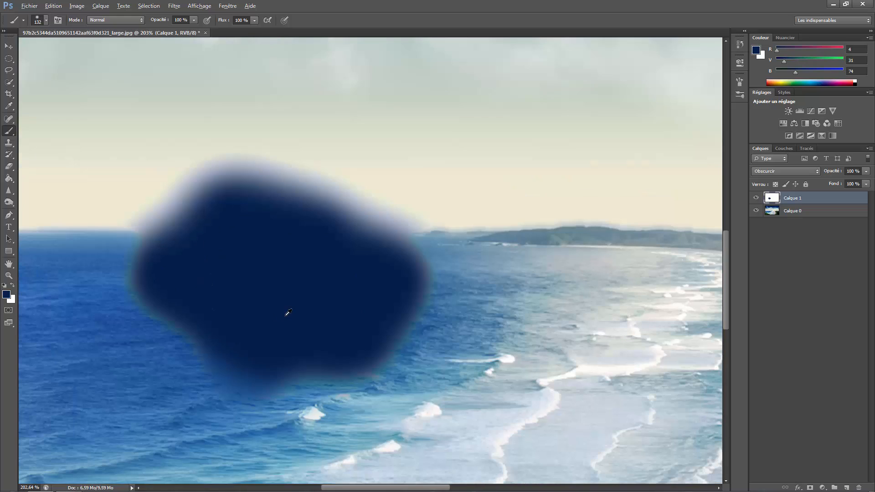
pyautogui.moveTo(217, 352)
pyautogui.mouseDown()
pyautogui.moveTo(272, 482)
pyautogui.moveTo(226, 404)
pyautogui.moveTo(364, 358)
pyautogui.moveTo(520, 408)
pyautogui.moveTo(481, 465)
pyautogui.moveTo(469, 426)
pyautogui.mouseUp()
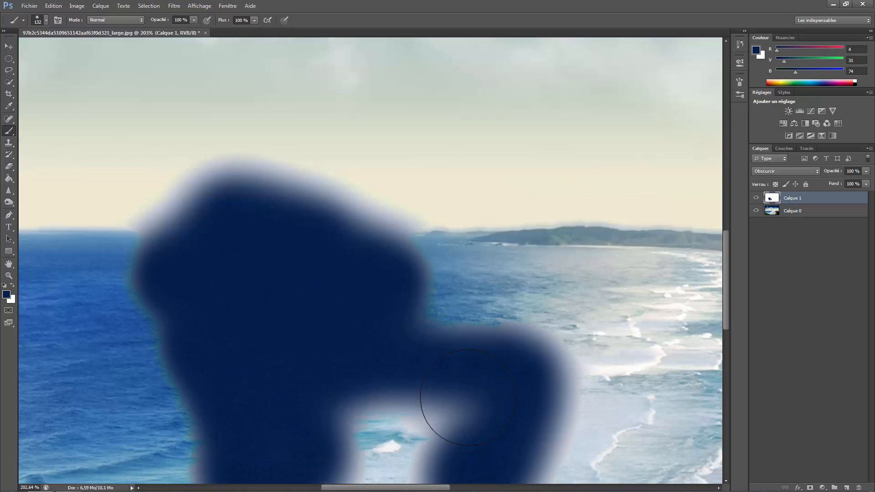
# Clear all painted content from Calque 1 and select the whole canvas
pyautogui.press('Delete')
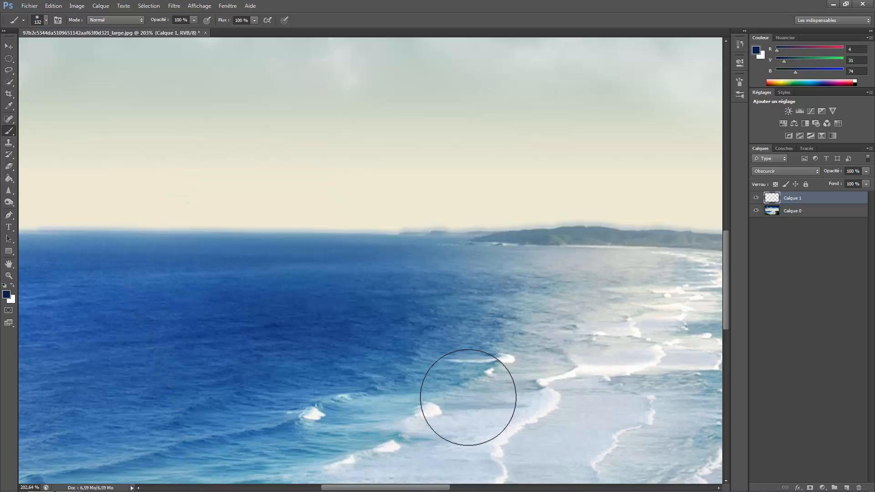
pyautogui.scroll(-2, 338, 356)
pyautogui.scroll(5, 273, 352)
pyautogui.scroll(-7, 273, 352)
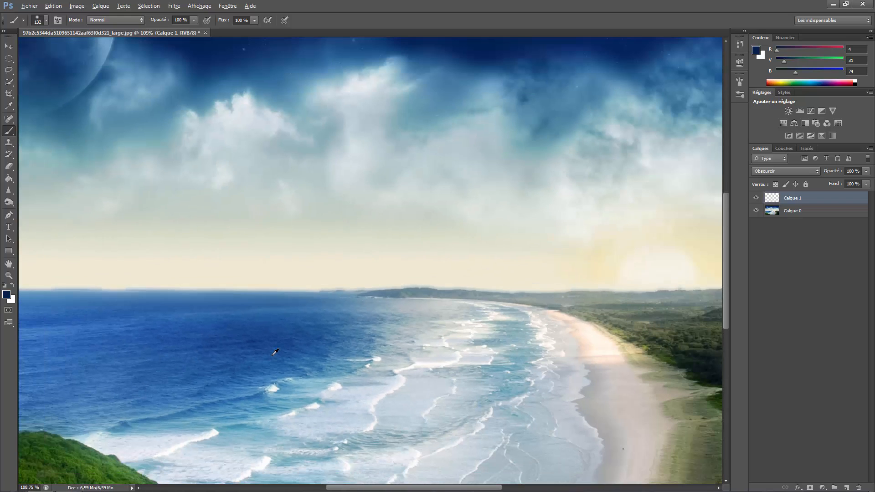
pyautogui.scroll(-3, 273, 352)
pyautogui.hotkey('ctrl', 'a')
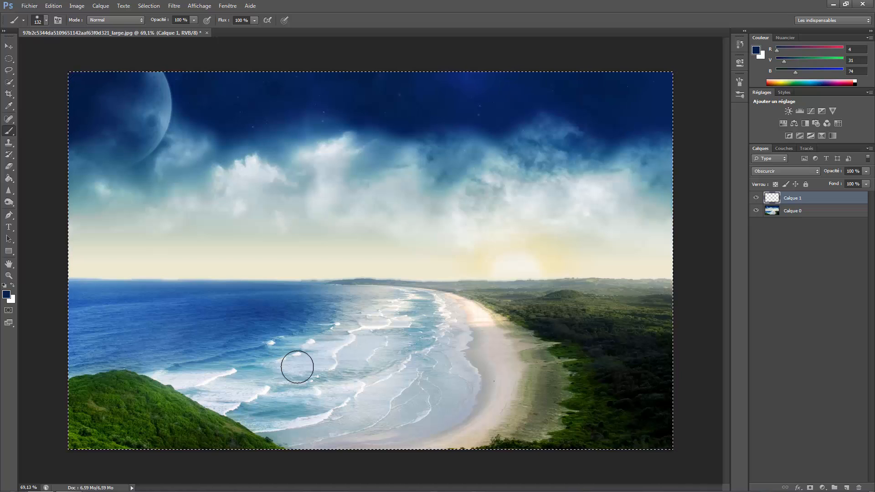
# Try dabbing dark blue onto the green hillside on Calque 1, and undo the dabs
pyautogui.scroll(3, 208, 332)
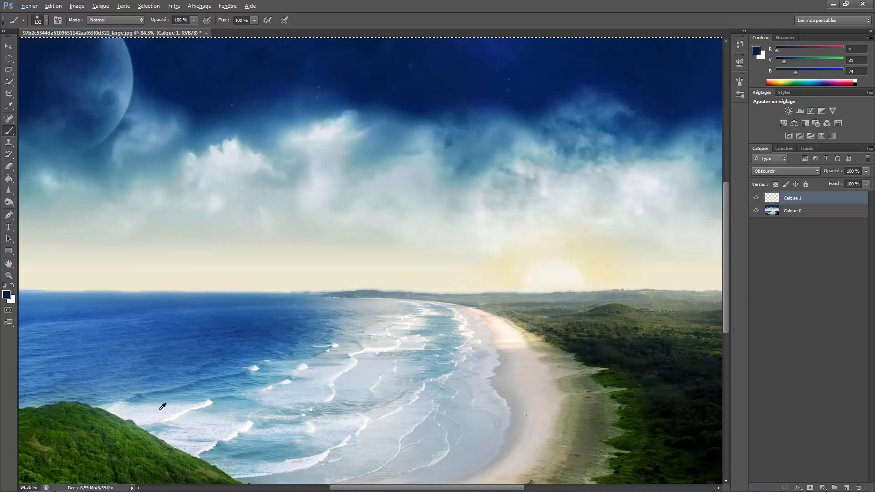
pyautogui.scroll(-4, 160, 410)
pyautogui.scroll(8, 139, 417)
pyautogui.moveTo(93, 400); pyautogui.dragTo(87, 409)
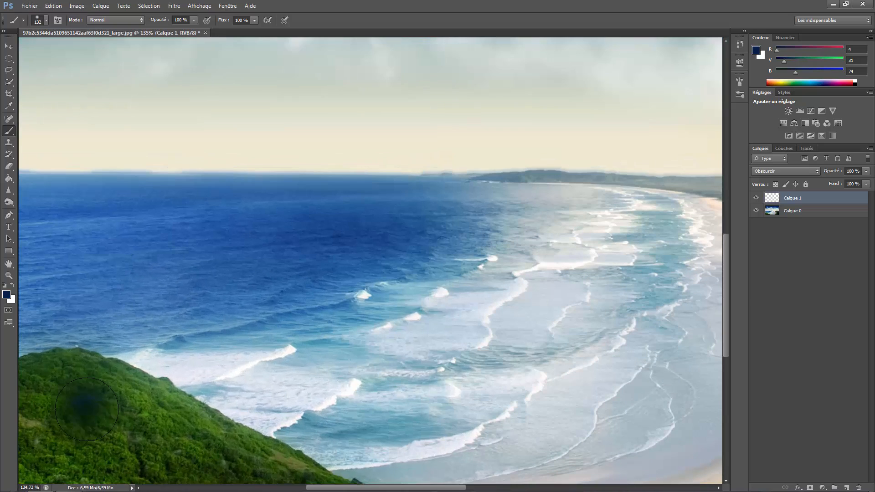
pyautogui.moveTo(144, 427); pyautogui.dragTo(135, 438)
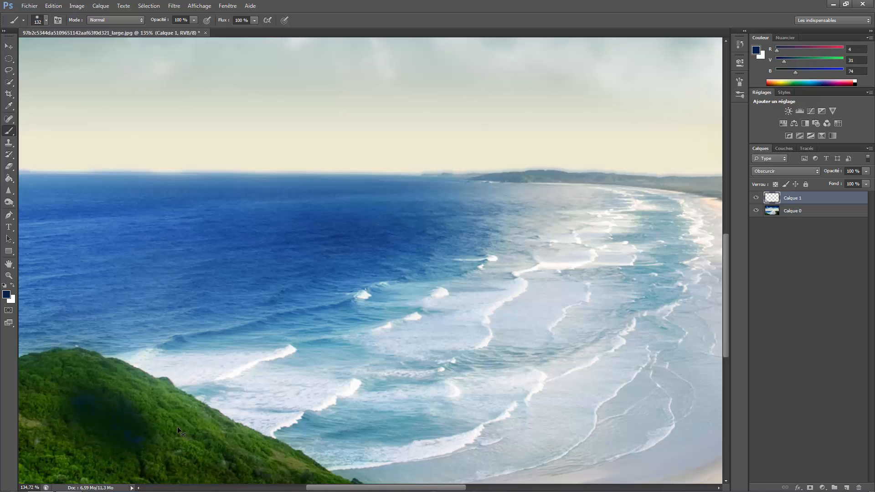
pyautogui.hotkey('ctrl', 'z')
# Hide Calque 1 and duplicate the photo layer Calque 0
pyautogui.scroll(9, 177, 427)
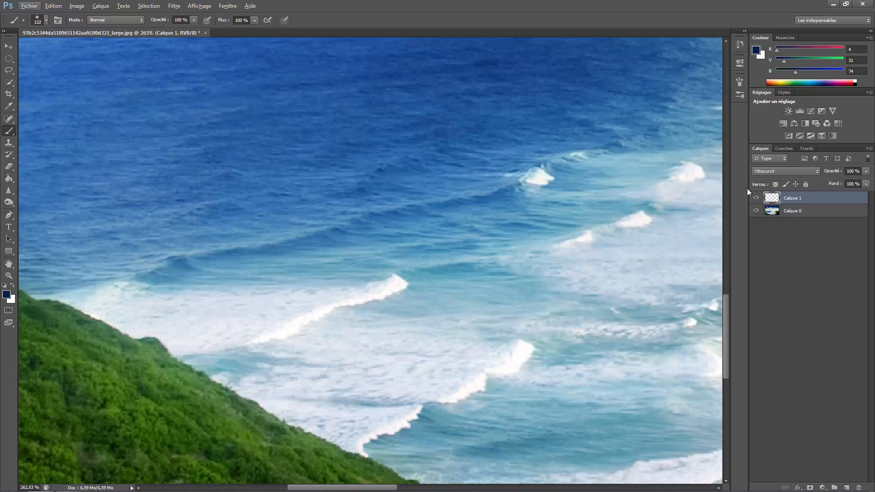
pyautogui.click(756, 198)
pyautogui.click(793, 211)
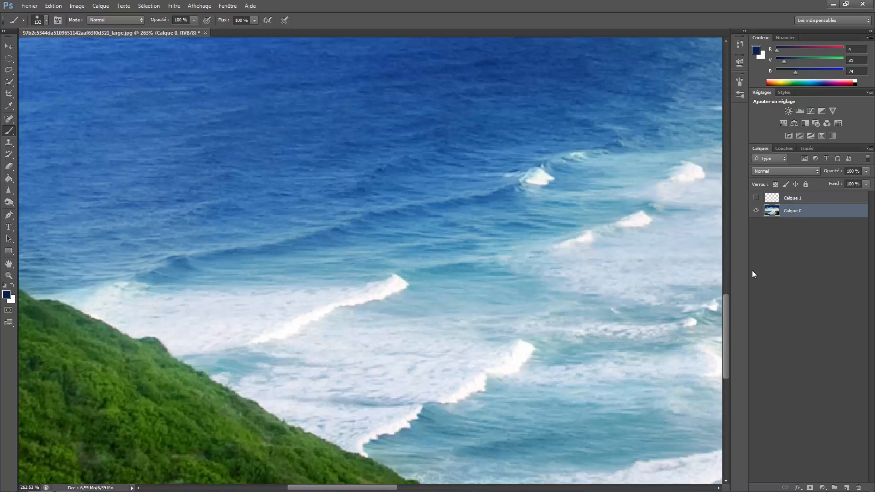
pyautogui.hotkey('ctrl', 'j')
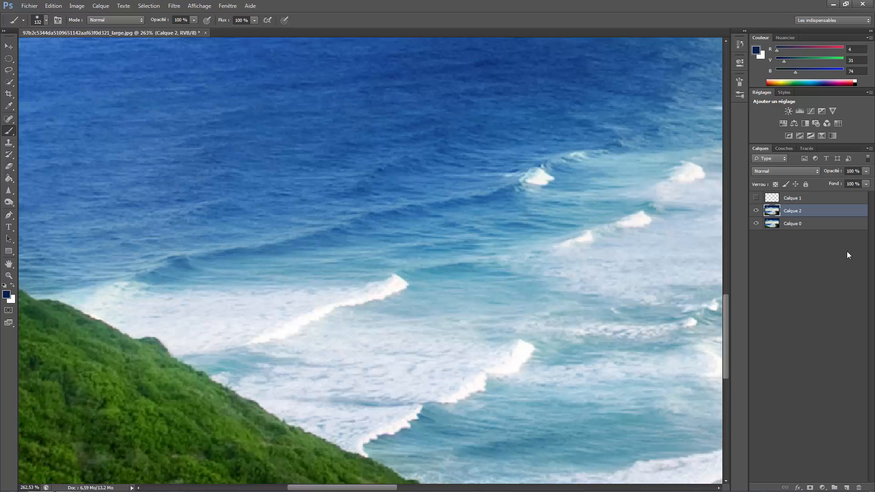
# Set the blend mode of the duplicated photo layer Calque 2 to Obscurcir
pyautogui.click(784, 174)
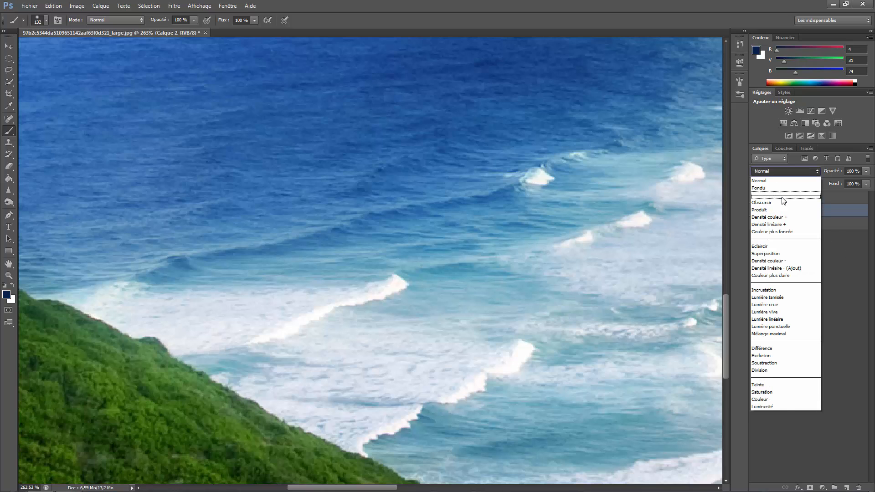
pyautogui.click(783, 202)
pyautogui.click(782, 197)
pyautogui.click(777, 220)
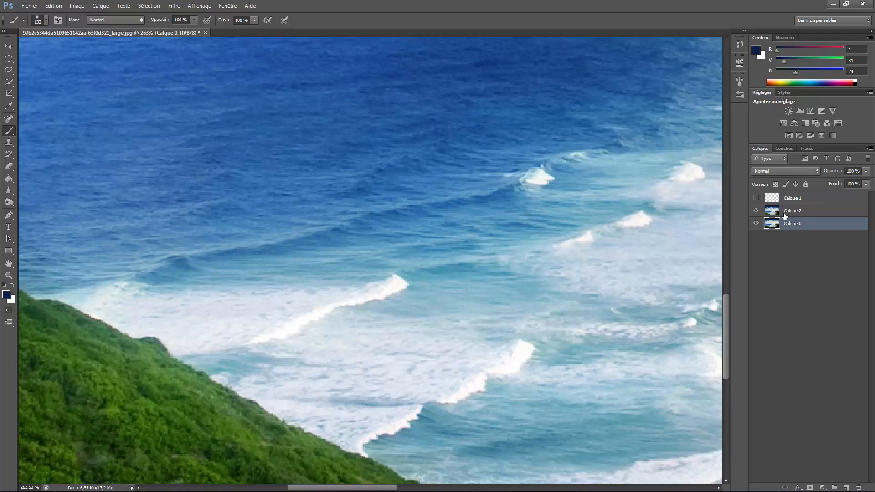
pyautogui.click(783, 212)
pyautogui.click(780, 173)
pyautogui.click(782, 202)
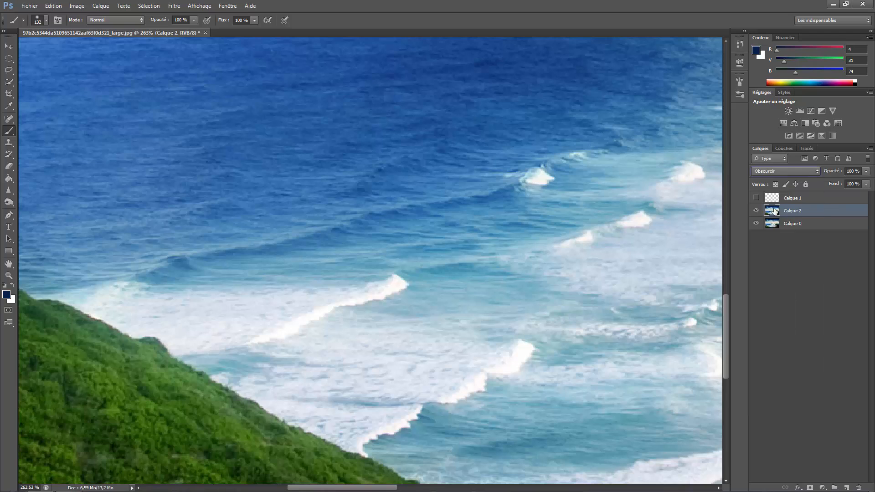
# Try darkening the sea just above the green hilltop on Calque 2 using the Densité + tool at 26 % exposure with a 143 px brush
pyautogui.click(8, 202)
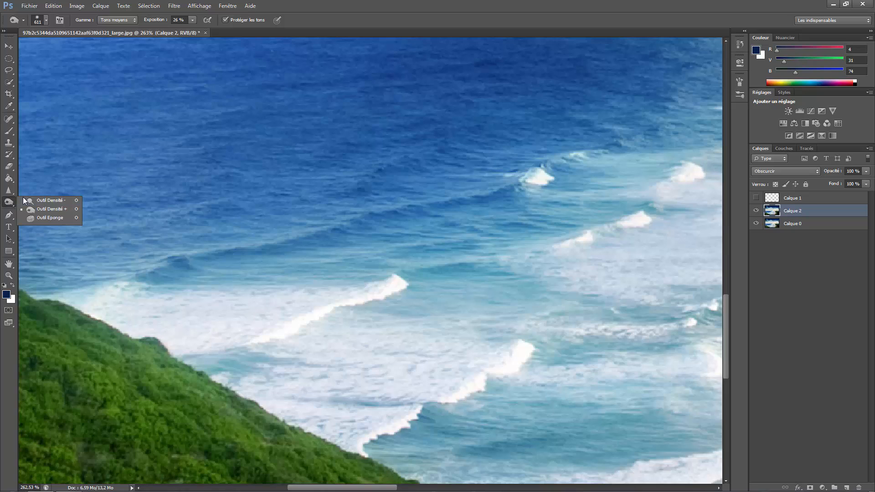
pyautogui.click(45, 210)
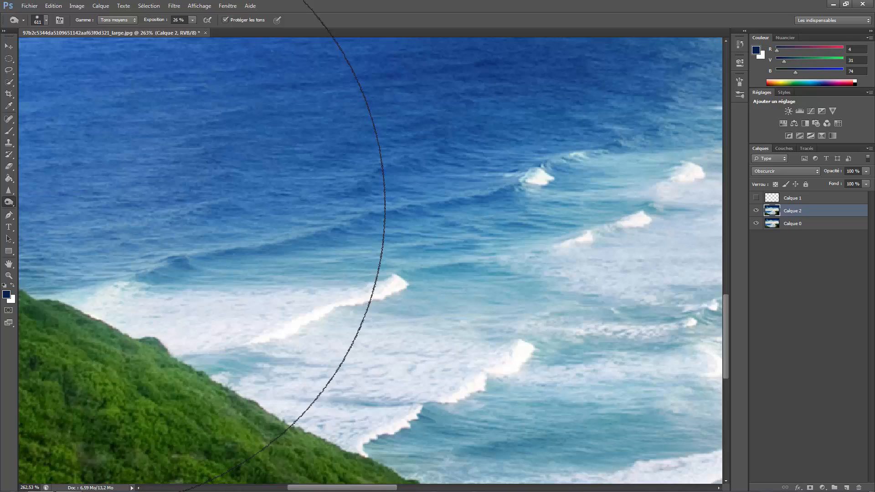
pyautogui.scroll(5, 252, 195)
pyautogui.moveTo(252, 195); pyautogui.dragTo(197, 200)
pyautogui.moveTo(353, 236)
pyautogui.mouseDown()
pyautogui.moveTo(261, 238)
pyautogui.moveTo(259, 229)
pyautogui.moveTo(452, 278)
pyautogui.moveTo(302, 250)
pyautogui.moveTo(310, 230)
pyautogui.mouseUp()
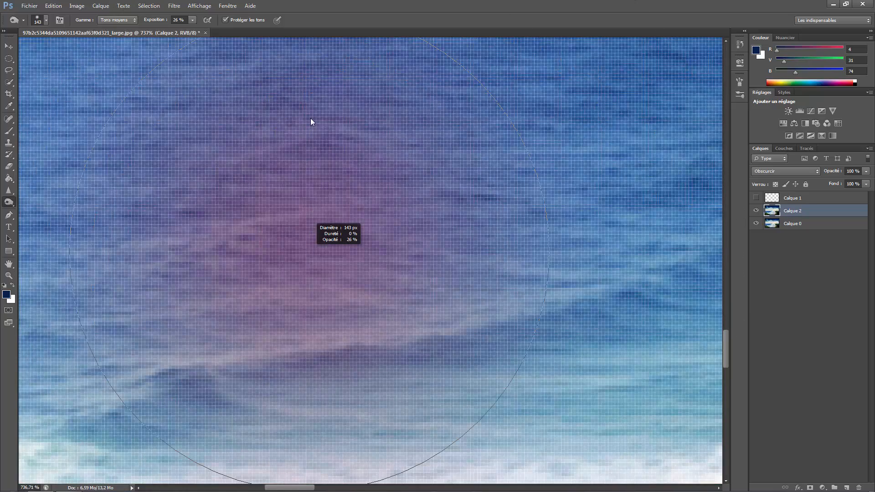
pyautogui.scroll(-5, 327, 182)
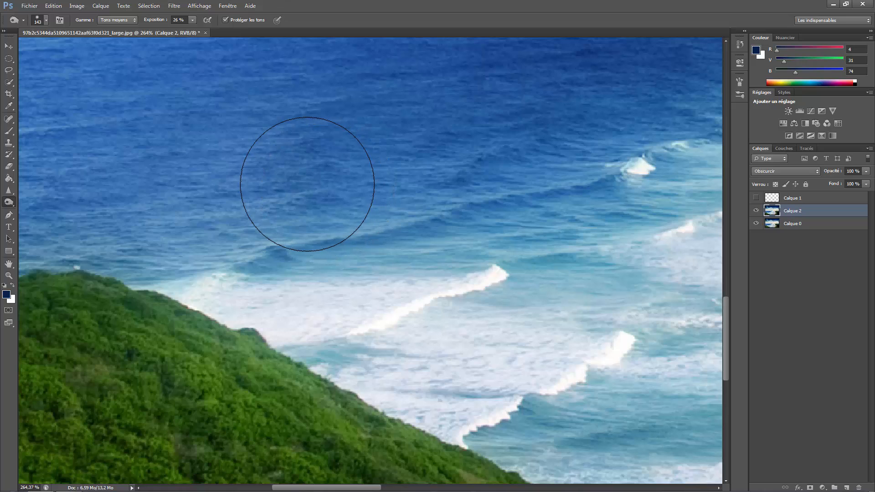
pyautogui.scroll(-2, 261, 332)
pyautogui.scroll(-1, 261, 332)
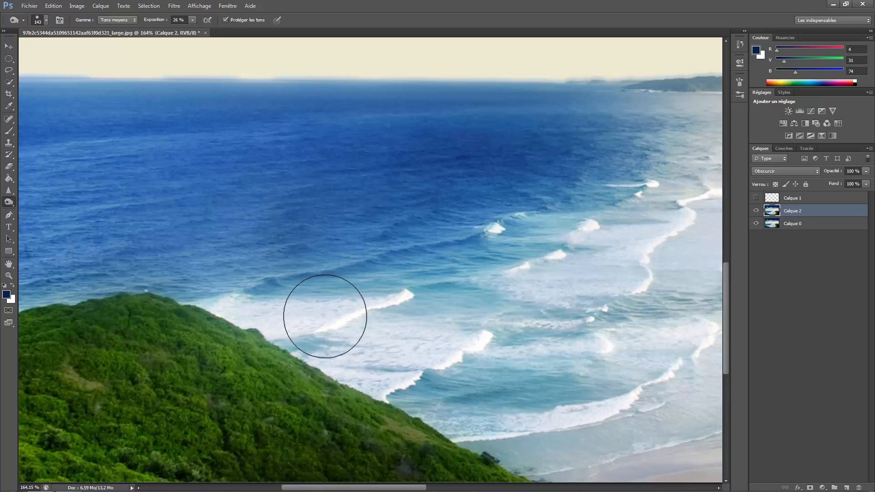
pyautogui.click(155, 275)
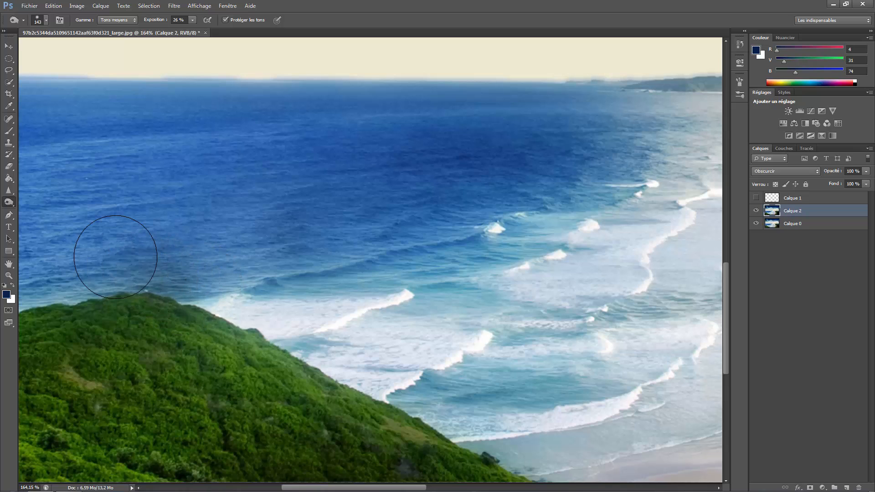
pyautogui.click(229, 242)
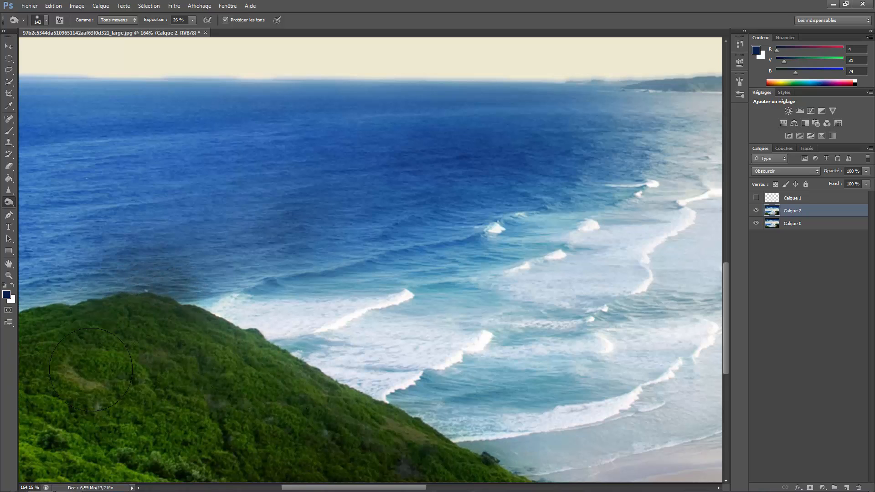
# Try lightening the green hillside on Calque 2 using the Densité - tool at 50 % exposure
pyautogui.click(9, 202)
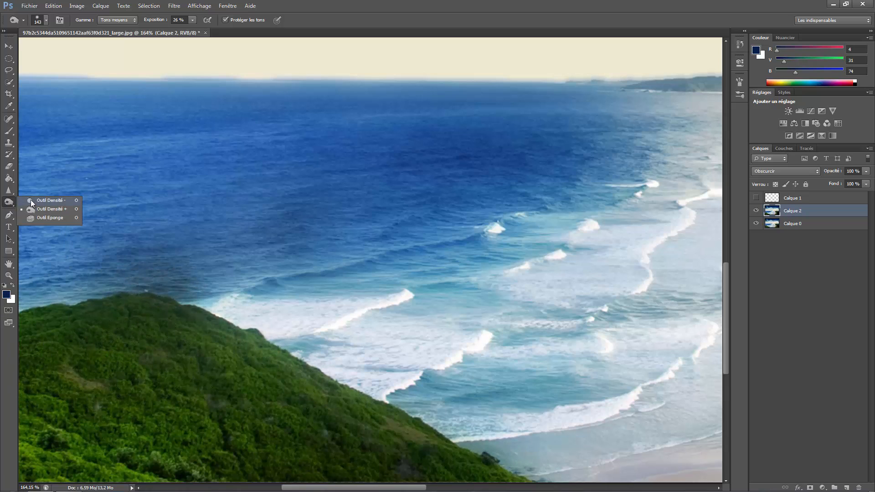
pyautogui.click(31, 200)
pyautogui.moveTo(204, 420)
pyautogui.mouseDown()
pyautogui.moveTo(200, 354)
pyautogui.moveTo(245, 355)
pyautogui.moveTo(122, 361)
pyautogui.moveTo(333, 432)
pyautogui.moveTo(273, 344)
pyautogui.mouseUp()
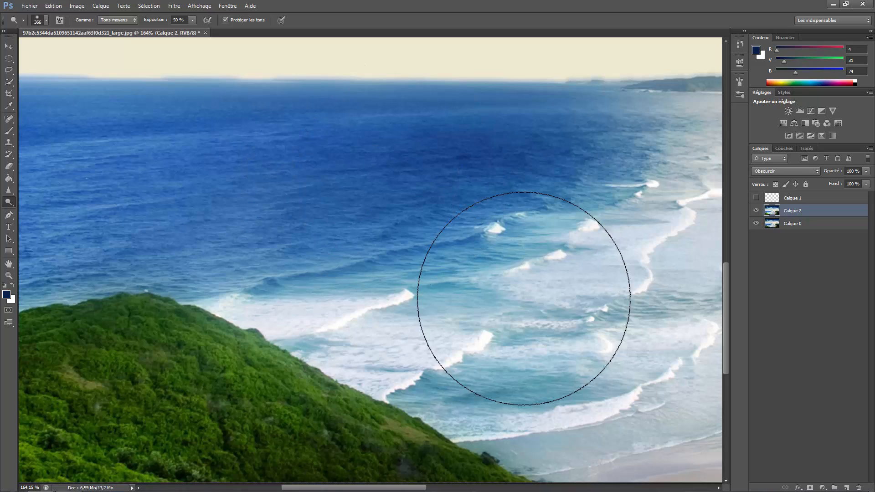
pyautogui.scroll(3, 469, 228)
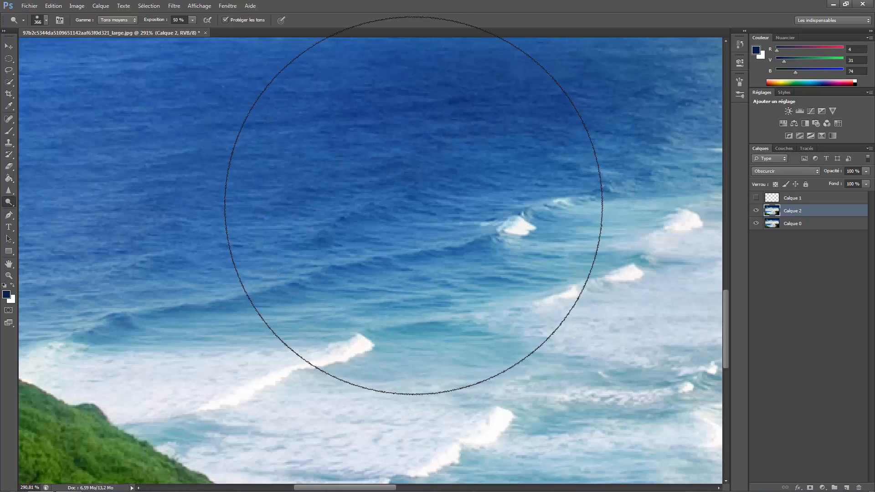
pyautogui.scroll(-3, 424, 205)
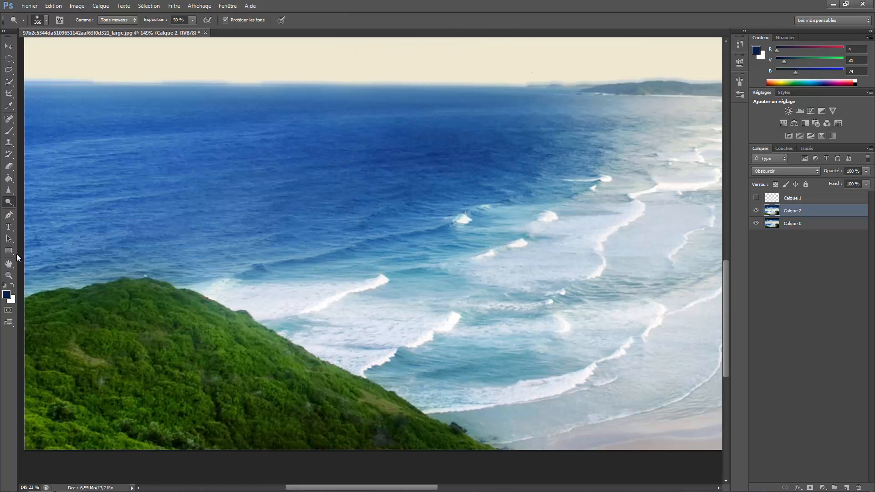
# Fill Calque 1 with Blanc in Normal mode at 100 % opacity
pyautogui.click(795, 226)
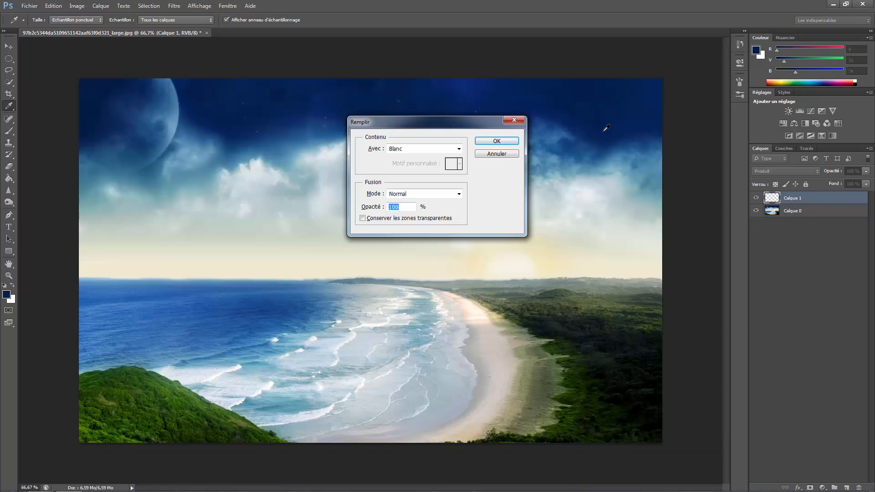
pyautogui.click(480, 144)
pyautogui.press('m')
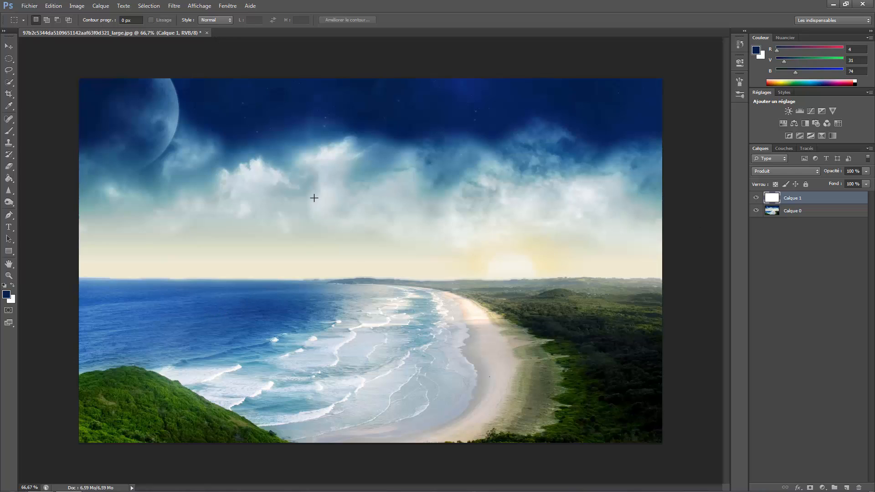
# Paint bright yellow (RGB 246, 255, 0) bands over the sky above the horizon and the sea on Calque 1 with the brush
pyautogui.click(7, 295)
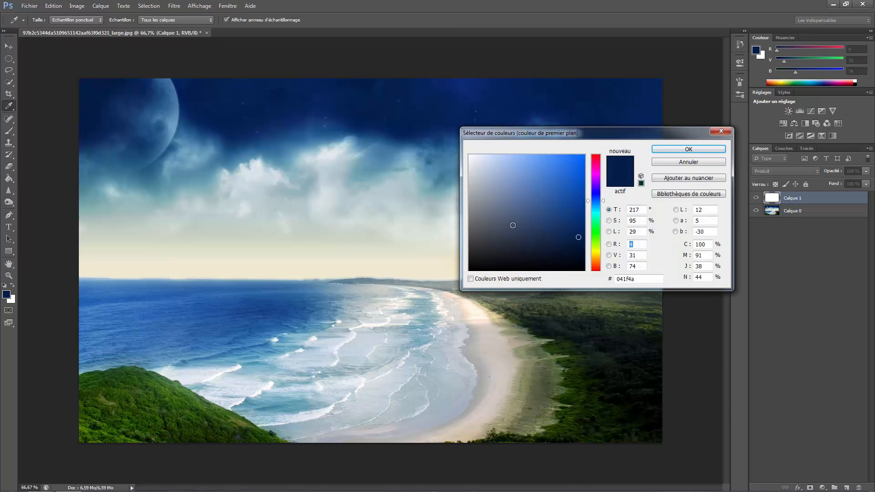
pyautogui.moveTo(594, 181); pyautogui.dragTo(606, 136)
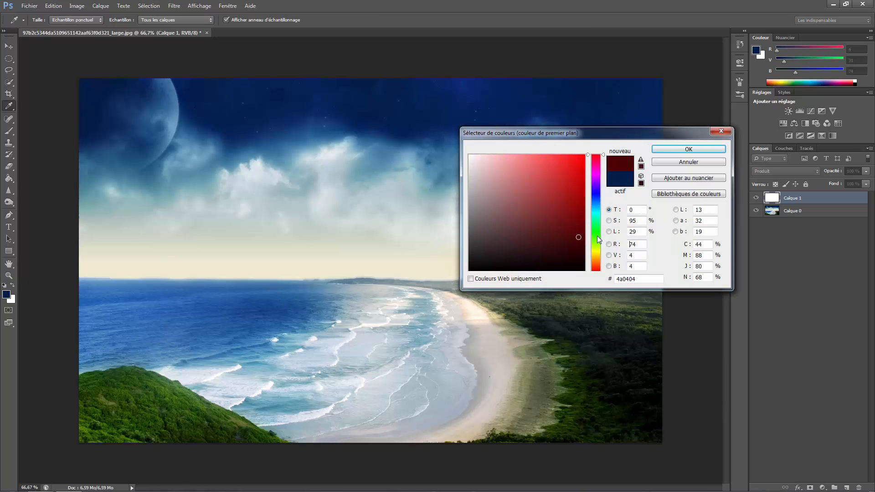
pyautogui.moveTo(598, 236); pyautogui.dragTo(598, 250)
pyautogui.click(585, 156)
pyautogui.click(688, 149)
pyautogui.press('m')
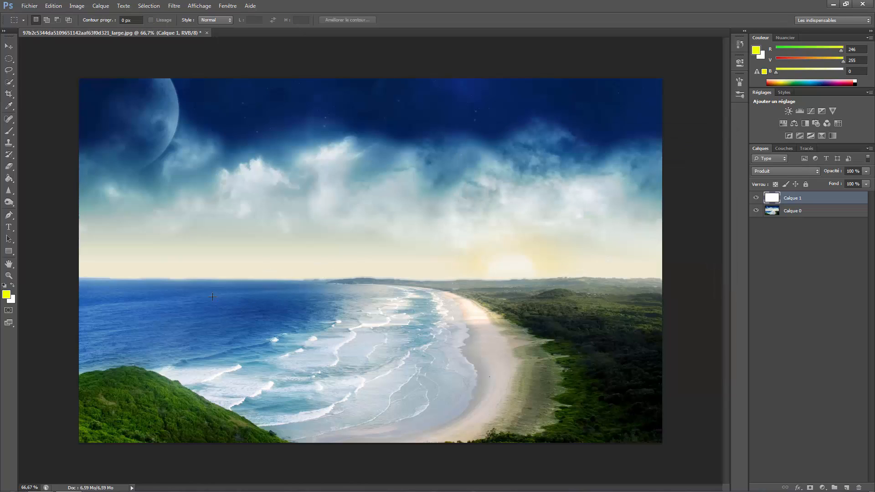
pyautogui.click(9, 131)
pyautogui.moveTo(193, 228)
pyautogui.mouseDown()
pyautogui.moveTo(263, 238)
pyautogui.moveTo(220, 243)
pyautogui.mouseUp()
pyautogui.moveTo(174, 309)
pyautogui.mouseDown()
pyautogui.moveTo(291, 329)
pyautogui.moveTo(367, 326)
pyautogui.mouseUp()
pyautogui.moveTo(208, 257); pyautogui.dragTo(335, 251)
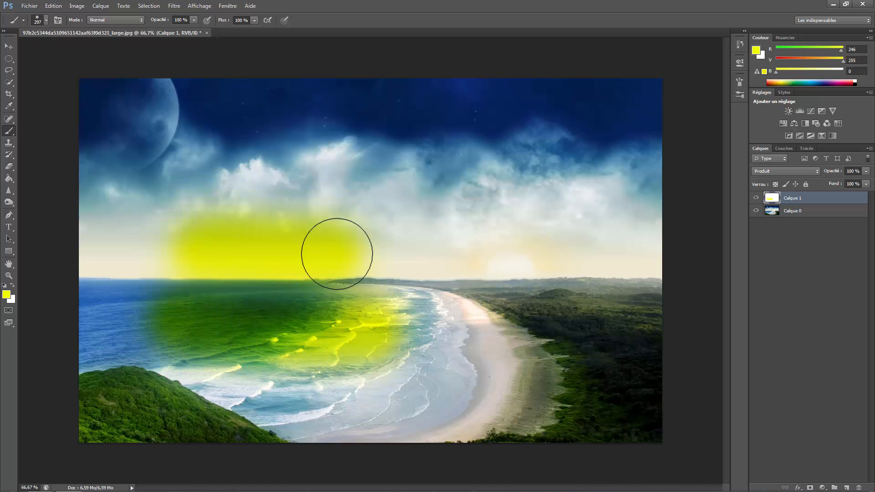
# Paint broad purple (ae00ff) strokes across the sky around the sun, the beach and the dark forest on Calque 1
pyautogui.click(8, 295)
pyautogui.click(596, 179)
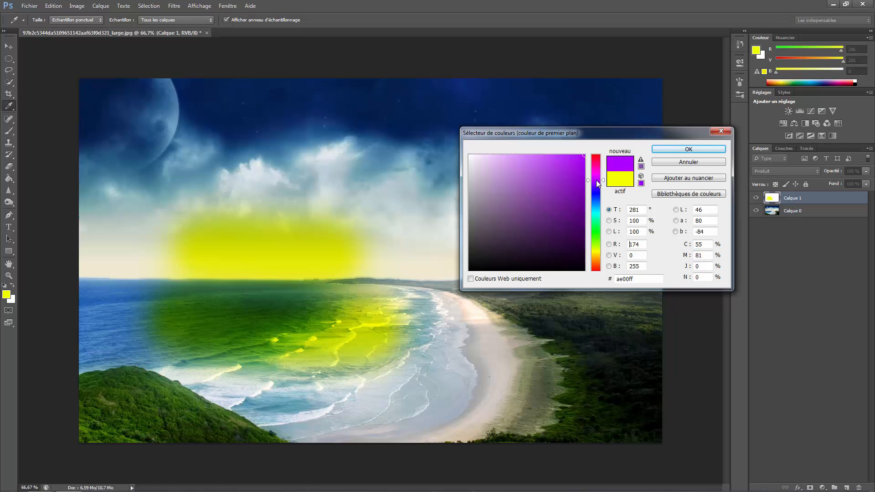
pyautogui.click(667, 152)
pyautogui.moveTo(412, 256)
pyautogui.mouseDown()
pyautogui.moveTo(486, 299)
pyautogui.moveTo(496, 316)
pyautogui.mouseUp()
pyautogui.moveTo(517, 210)
pyautogui.mouseDown()
pyautogui.moveTo(594, 310)
pyautogui.moveTo(517, 386)
pyautogui.moveTo(445, 290)
pyautogui.mouseUp()
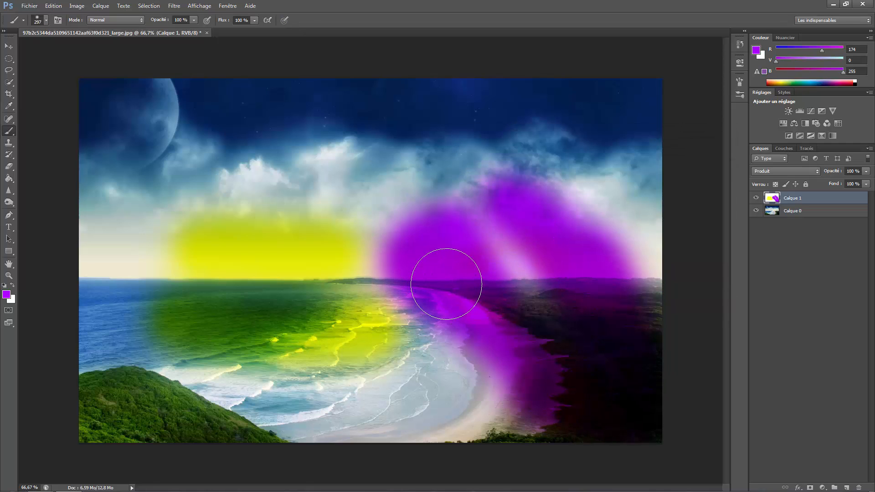
# Undo the yellow and purple brush strokes on Calque 1
pyautogui.hotkey('ctrl', 'alt', 'z')
pyautogui.hotkey('ctrl', 'alt', 'z')
pyautogui.hotkey('ctrl', 'alt', 'z')
pyautogui.hotkey('ctrl', 'alt', 'z')
pyautogui.hotkey('ctrl', 'alt', 'z')
pyautogui.hotkey('ctrl', 'alt', 'z')
pyautogui.hotkey('ctrl', 'alt', 'z')
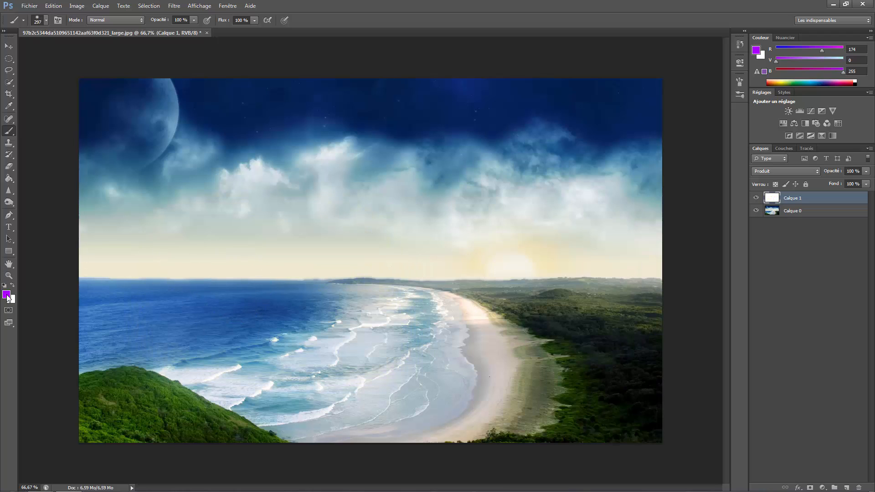
# Reset the colours to the defaults and paint scattered black strokes over the sea, clouds, horizon and forest on Calque 1
pyautogui.press('d')
pyautogui.moveTo(211, 285); pyautogui.dragTo(260, 291)
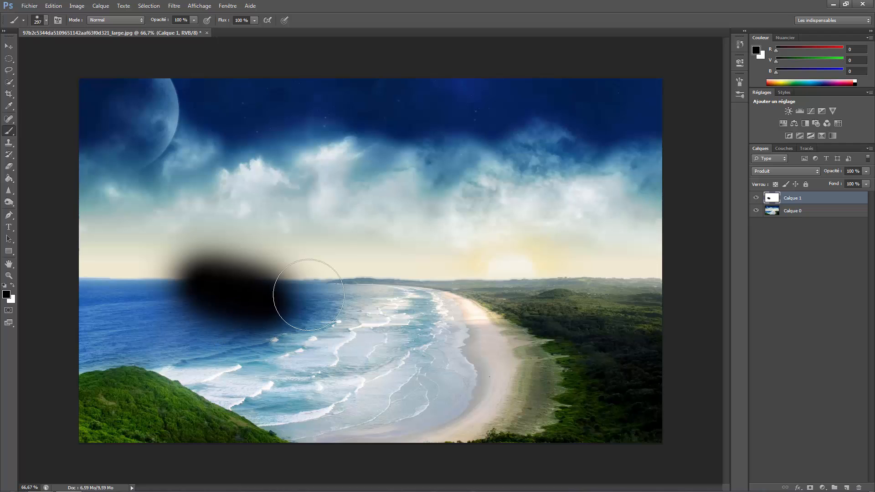
pyautogui.moveTo(330, 285); pyautogui.dragTo(474, 235)
pyautogui.moveTo(487, 347); pyautogui.dragTo(518, 363)
pyautogui.moveTo(556, 283); pyautogui.dragTo(568, 298)
pyautogui.moveTo(520, 157); pyautogui.dragTo(540, 170)
pyautogui.moveTo(594, 218)
pyautogui.mouseDown()
pyautogui.moveTo(583, 273)
pyautogui.moveTo(610, 378)
pyautogui.mouseUp()
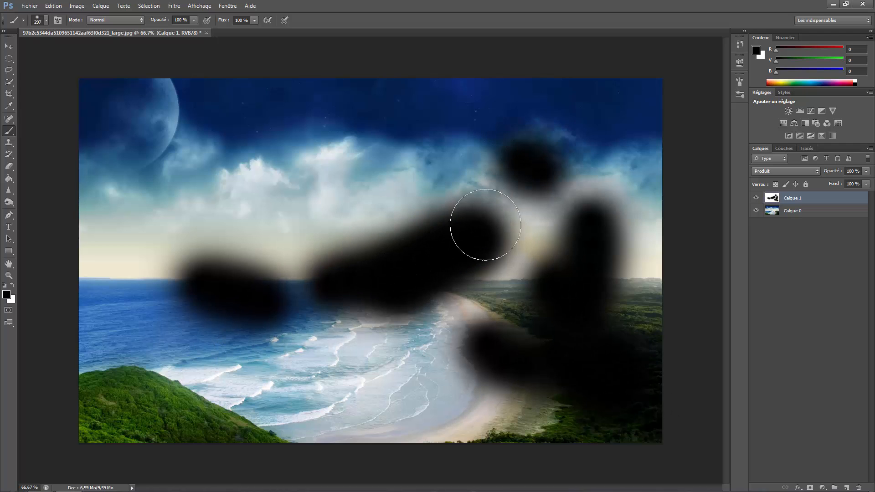
pyautogui.moveTo(485, 225); pyautogui.dragTo(351, 160)
pyautogui.click(168, 173)
# Paint white over all the black strokes on Calque 1 and restore black as the foreground colour
pyautogui.press('x')
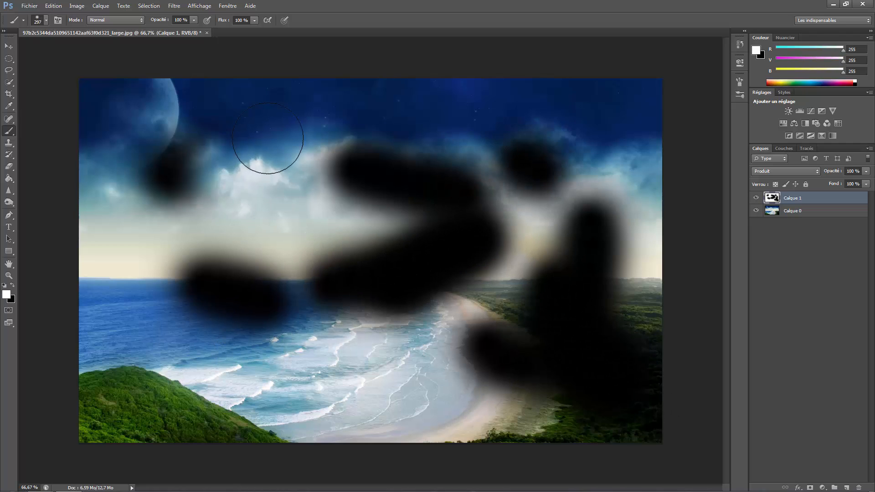
pyautogui.click(171, 172)
pyautogui.moveTo(262, 254)
pyautogui.mouseDown()
pyautogui.moveTo(169, 286)
pyautogui.moveTo(444, 271)
pyautogui.moveTo(491, 253)
pyautogui.moveTo(375, 147)
pyautogui.moveTo(340, 171)
pyautogui.moveTo(410, 286)
pyautogui.moveTo(531, 172)
pyautogui.moveTo(546, 177)
pyautogui.moveTo(563, 276)
pyautogui.moveTo(598, 200)
pyautogui.moveTo(621, 430)
pyautogui.moveTo(698, 430)
pyautogui.moveTo(565, 376)
pyautogui.moveTo(486, 293)
pyautogui.mouseUp()
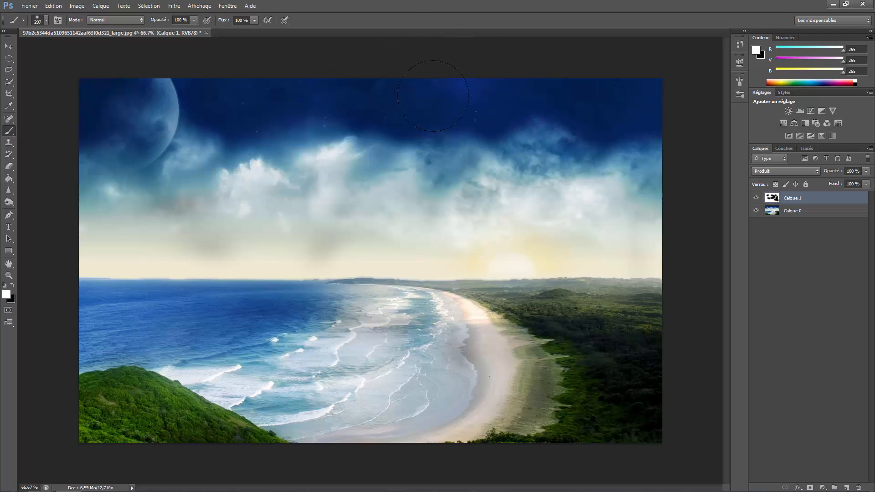
pyautogui.press('x')
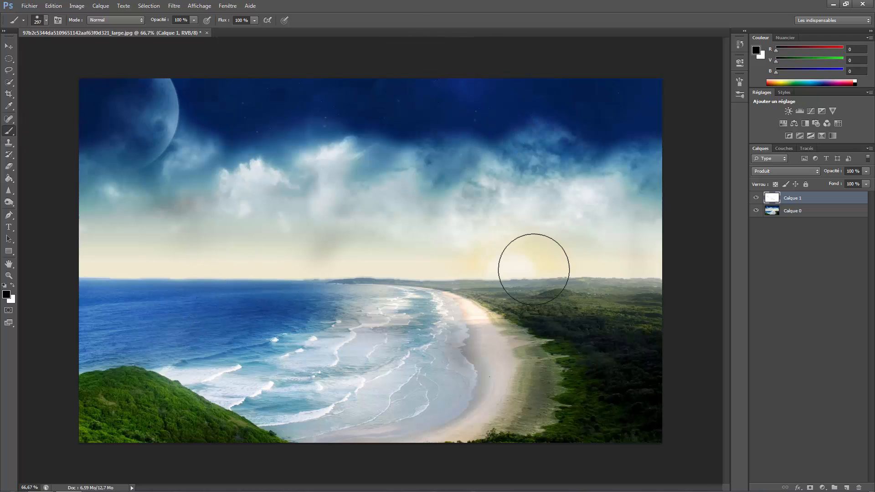
# Hide Calque 1 and duplicate the photo layer Calque 0
pyautogui.click(757, 199)
pyautogui.click(801, 212)
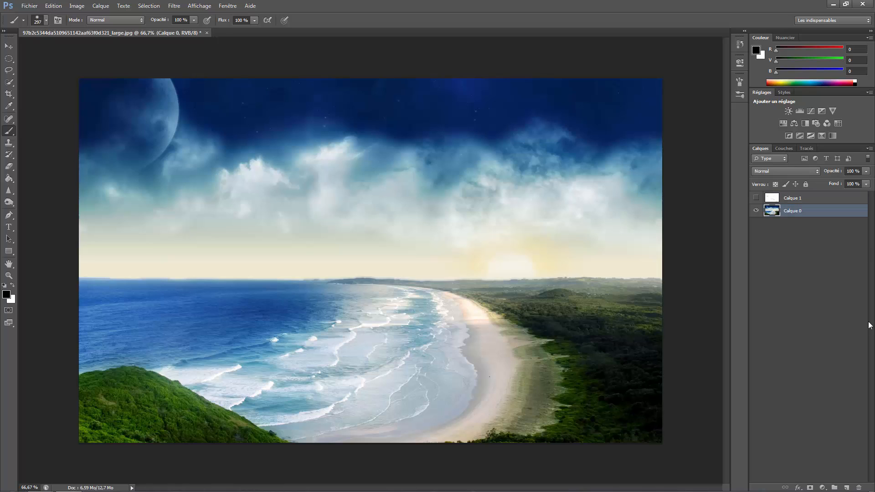
pyautogui.hotkey('ctrl', 'j')
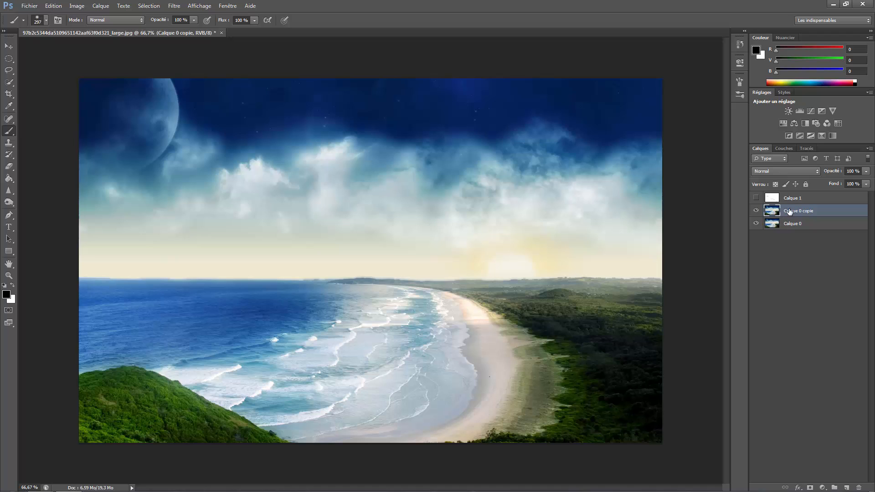
# Set the blend mode of Calque 0 copie to Produit and toggle its visibility to compare the photo before and after
pyautogui.click(782, 171)
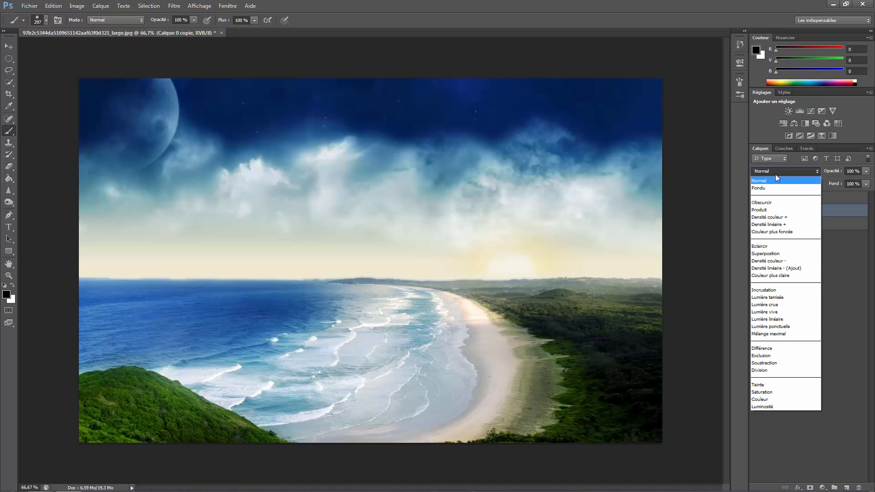
pyautogui.click(782, 207)
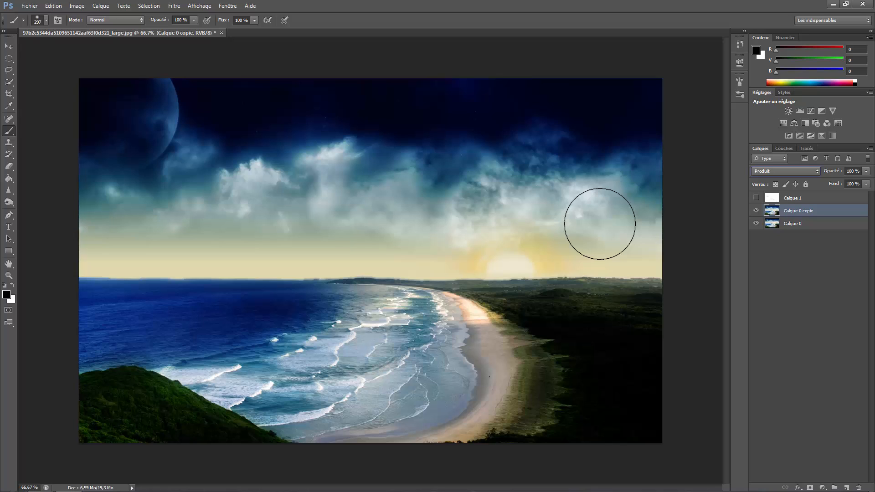
pyautogui.click(756, 210)
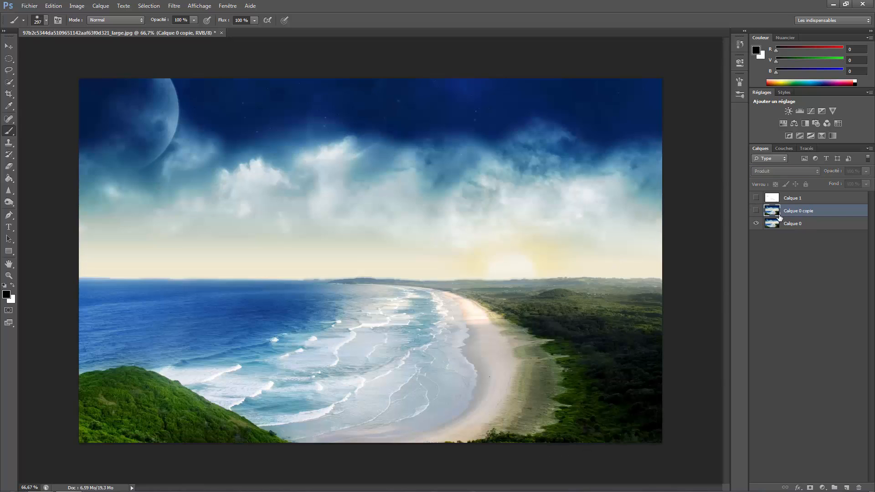
pyautogui.click(756, 210)
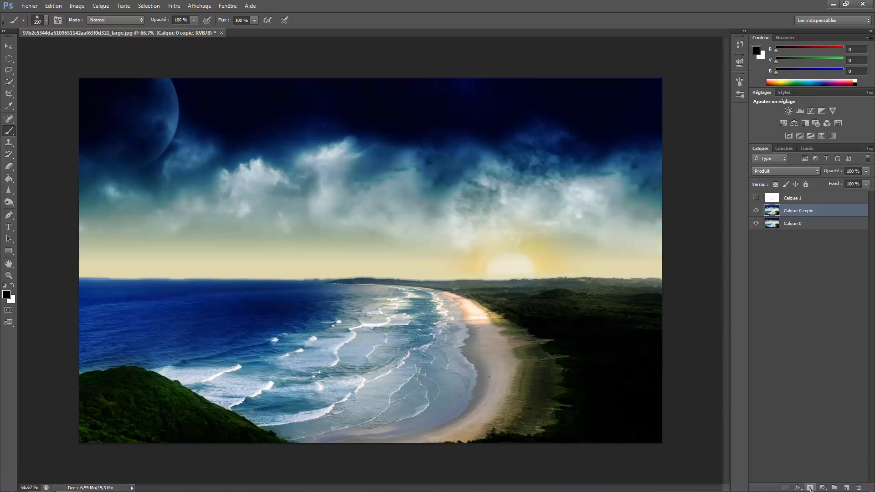
# Add a layer mask to Calque 0 copie and paint it black across the low sky, sun, horizon, surf and beach
pyautogui.click(810, 488)
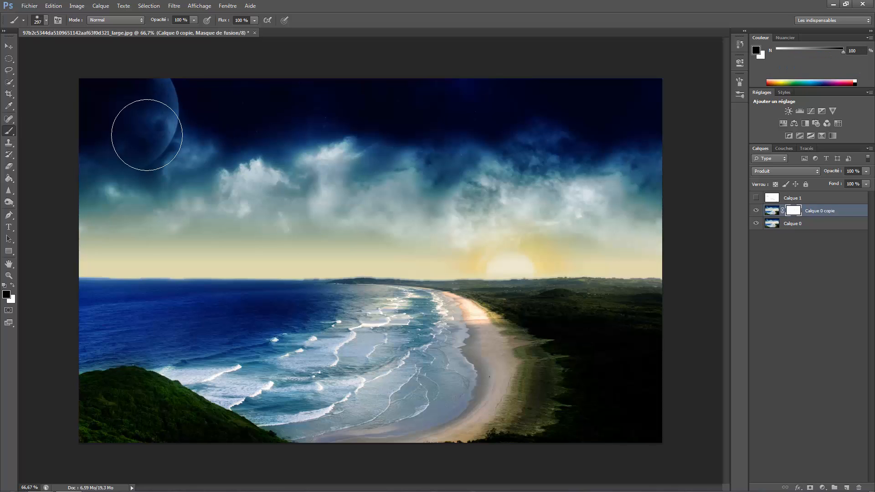
pyautogui.press('i')
pyautogui.click(7, 295)
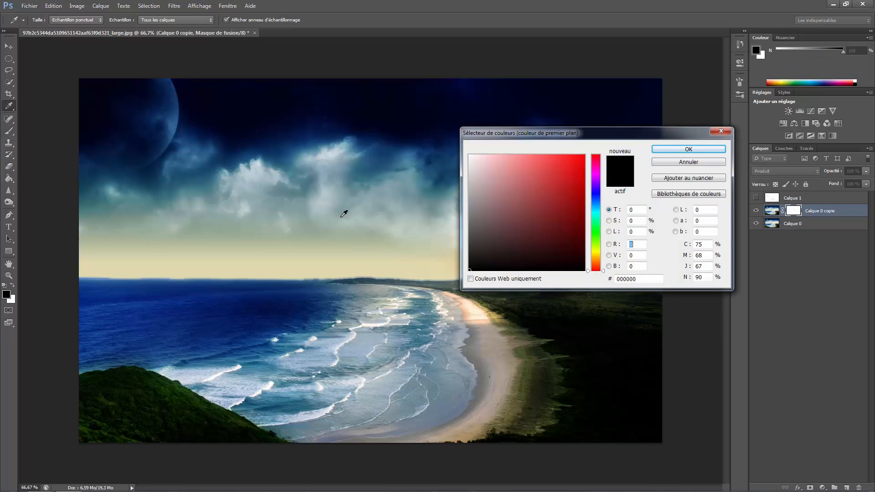
pyautogui.click(666, 161)
pyautogui.press('b')
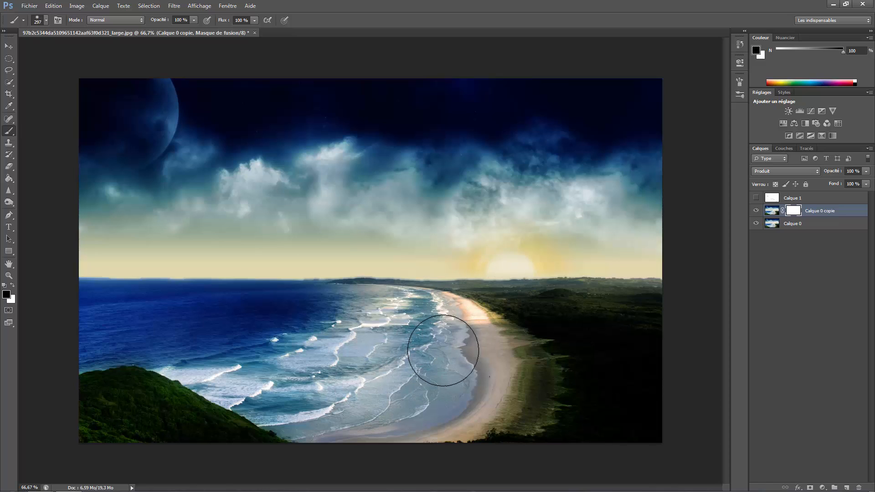
pyautogui.moveTo(449, 296)
pyautogui.mouseDown()
pyautogui.moveTo(441, 374)
pyautogui.moveTo(387, 426)
pyautogui.moveTo(420, 333)
pyautogui.moveTo(395, 331)
pyautogui.moveTo(338, 410)
pyautogui.moveTo(394, 416)
pyautogui.moveTo(471, 326)
pyautogui.moveTo(483, 384)
pyautogui.moveTo(443, 419)
pyautogui.moveTo(493, 313)
pyautogui.moveTo(461, 296)
pyautogui.moveTo(485, 272)
pyautogui.moveTo(554, 255)
pyautogui.moveTo(651, 258)
pyautogui.moveTo(565, 242)
pyautogui.moveTo(394, 242)
pyautogui.moveTo(412, 270)
pyautogui.moveTo(229, 236)
pyautogui.moveTo(97, 238)
pyautogui.moveTo(331, 283)
pyautogui.moveTo(288, 256)
pyautogui.moveTo(28, 291)
pyautogui.mouseUp()
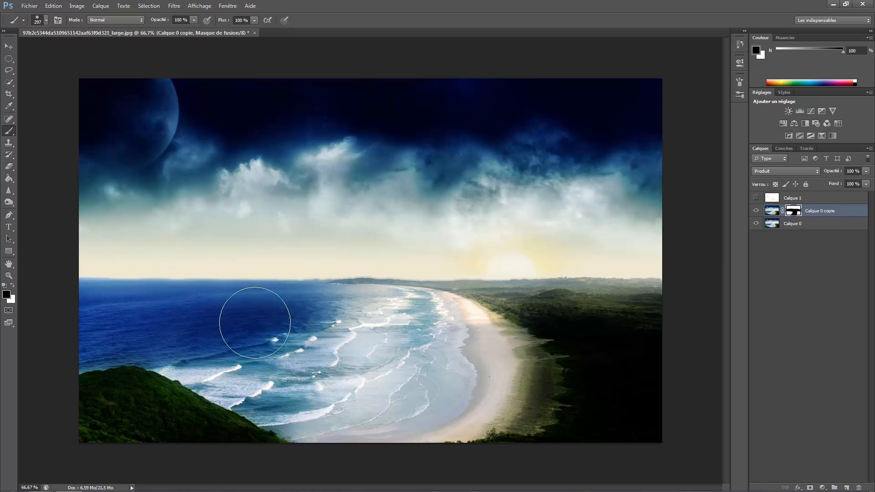
# Paint the mask of Calque 0 copie black over the sea, and then delete that duplicate layer
pyautogui.moveTo(420, 483)
pyautogui.mouseDown()
pyautogui.moveTo(328, 461)
pyautogui.moveTo(283, 361)
pyautogui.moveTo(92, 339)
pyautogui.moveTo(469, 478)
pyautogui.mouseUp()
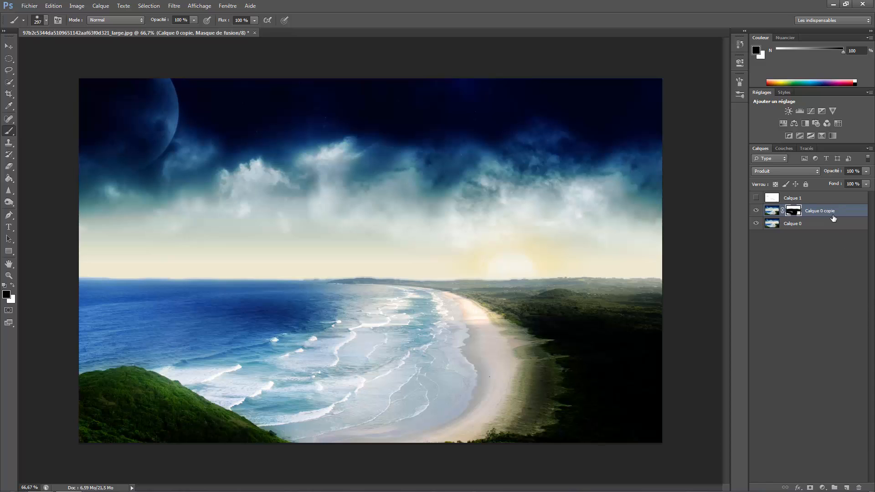
pyautogui.hotkey('ctrl', 'e')
# Show Calque 1, restore white as the foreground colour and paint over its remaining grey marks with an enlarged brush
pyautogui.click(753, 197)
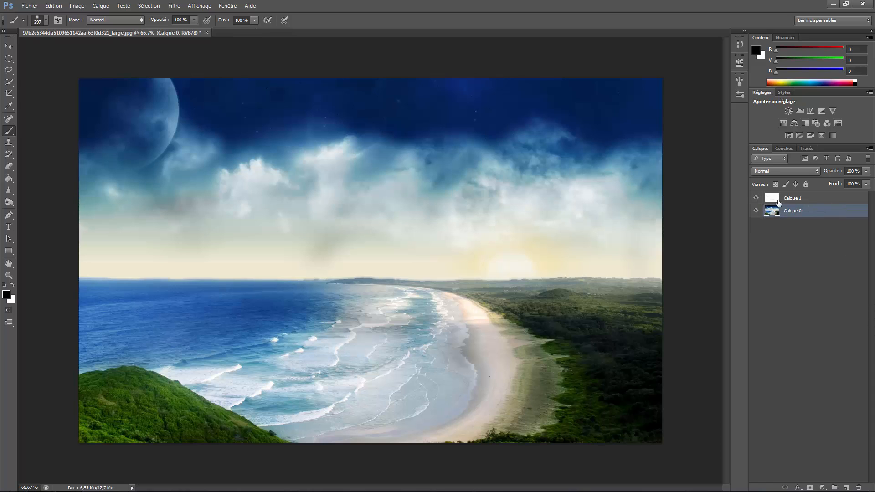
pyautogui.click(820, 197)
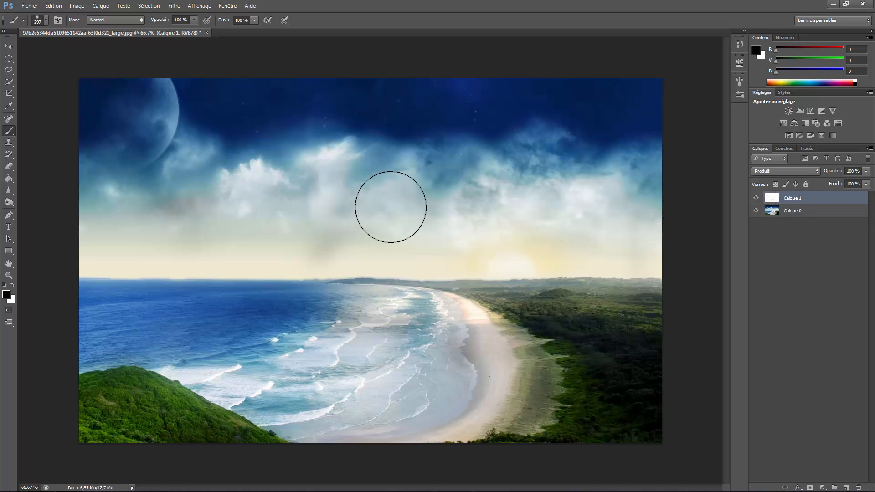
pyautogui.press('x')
pyautogui.keyDown('alt'); pyautogui.click(205, 231); pyautogui.keyUp('alt')
pyautogui.keyDown('alt'); pyautogui.click(367, 251); pyautogui.keyUp('alt')
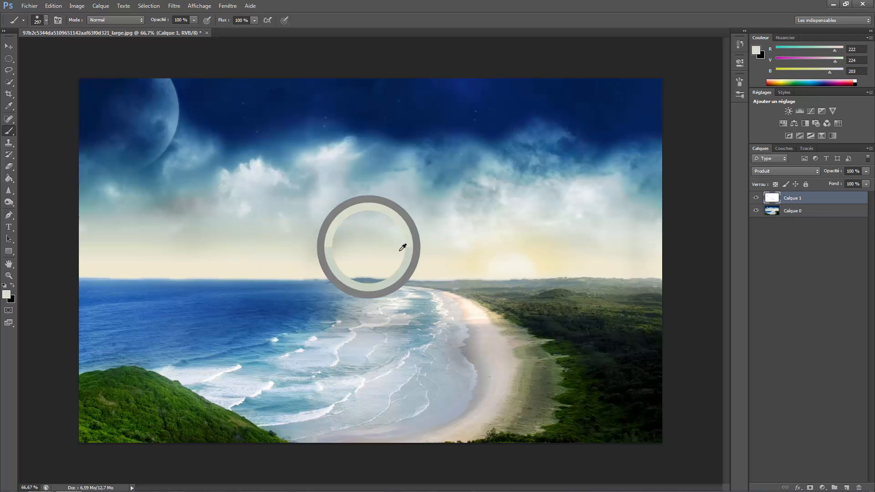
pyautogui.press('d')
pyautogui.press('x')
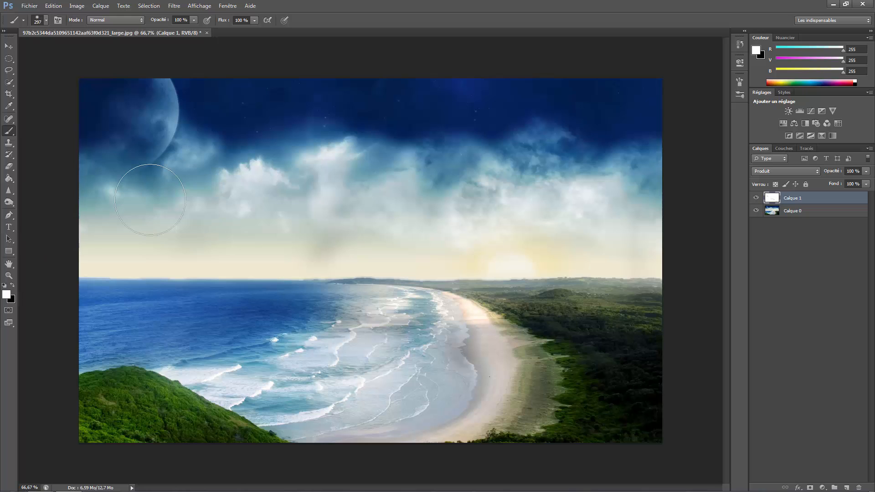
pyautogui.moveTo(333, 214); pyautogui.dragTo(494, 230)
pyautogui.moveTo(420, 281)
pyautogui.mouseDown()
pyautogui.moveTo(453, 417)
pyautogui.moveTo(326, 129)
pyautogui.mouseUp()
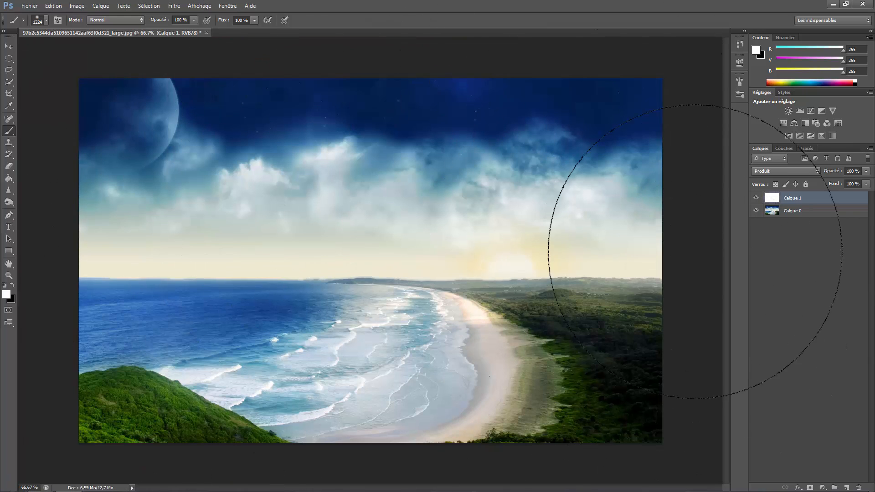
# Set the blend mode of Calque 1 to Densité couleur + and reduce the brush size to 768
pyautogui.click(784, 171)
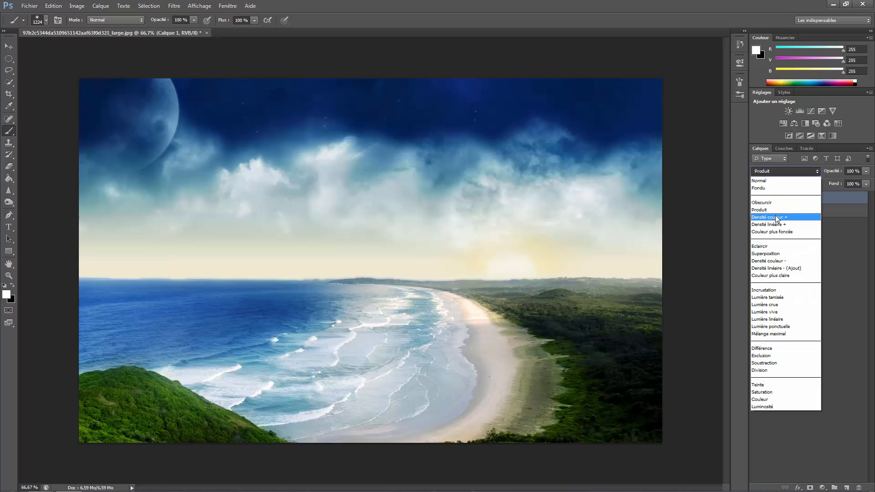
pyautogui.click(777, 206)
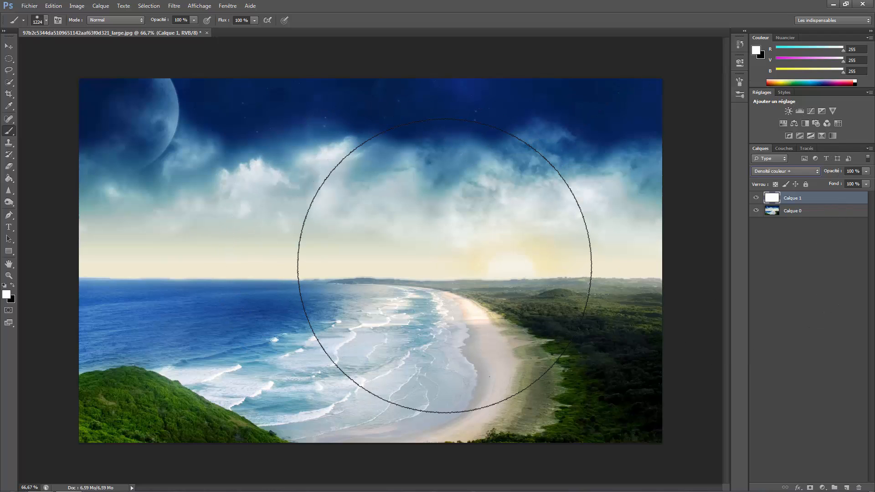
pyautogui.moveTo(441, 269); pyautogui.dragTo(369, 269)
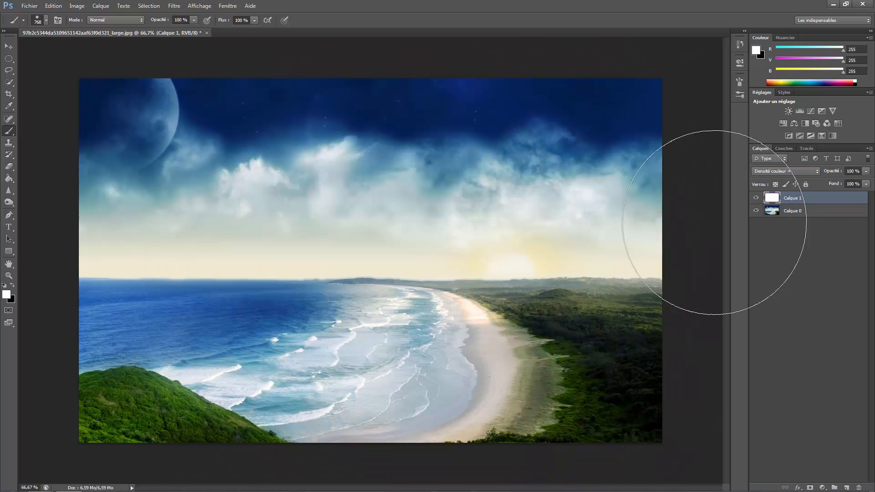
# Try contrast values of -50 and 13 on Calque 0 with the Luminosité/Contraste adjustment, and return to the Brush tool
pyautogui.click(789, 214)
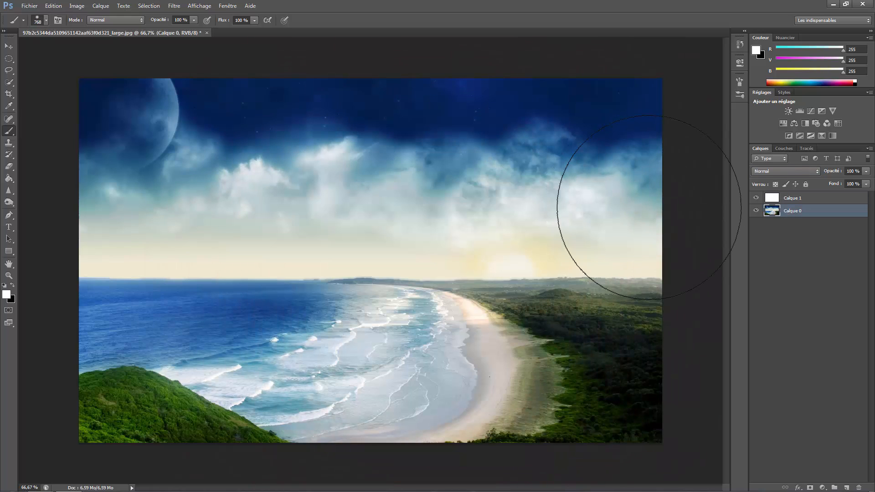
pyautogui.click(73, 5)
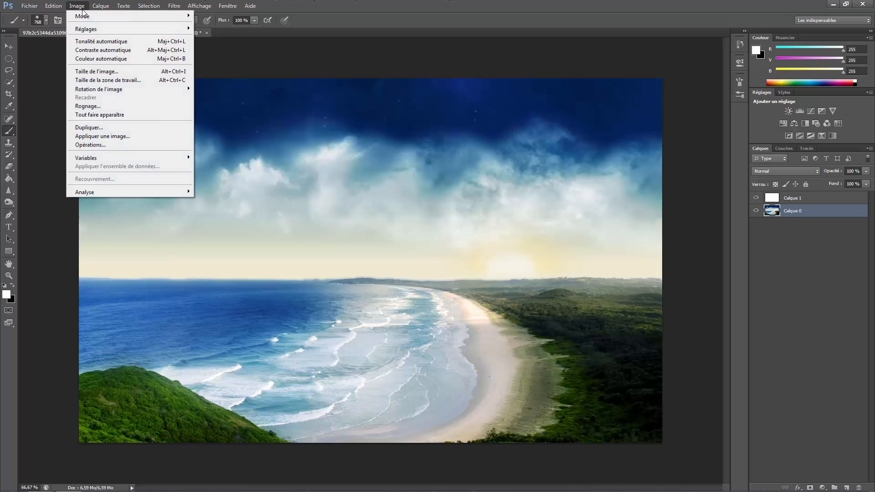
pyautogui.moveTo(86, 31)
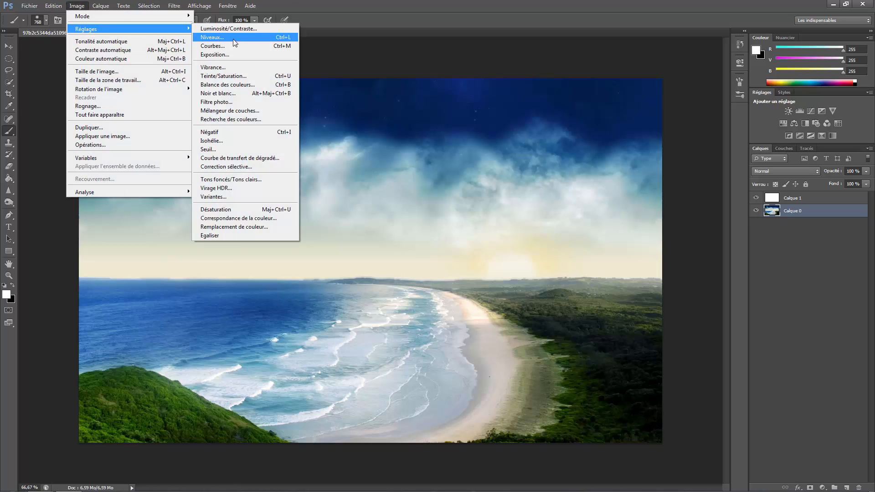
pyautogui.click(233, 29)
pyautogui.moveTo(412, 182); pyautogui.dragTo(262, 190)
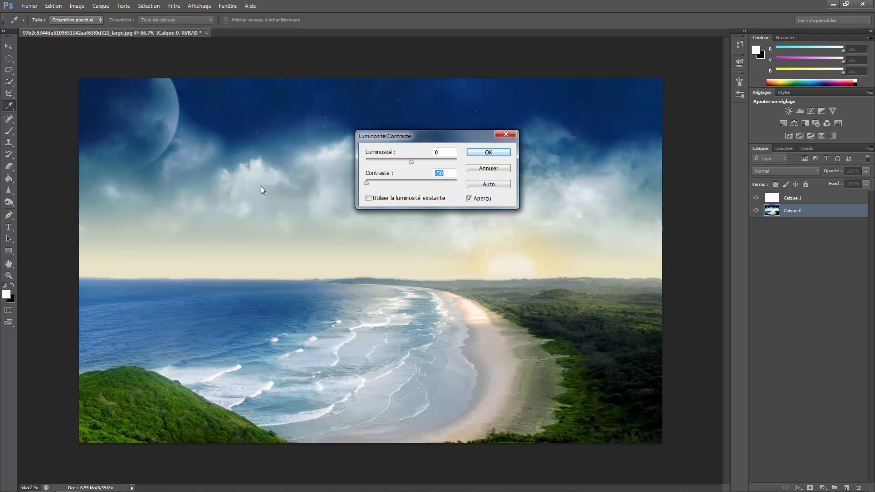
pyautogui.moveTo(450, 181)
pyautogui.mouseDown()
pyautogui.moveTo(295, 190)
pyautogui.moveTo(406, 196)
pyautogui.moveTo(247, 202)
pyautogui.moveTo(442, 187)
pyautogui.moveTo(419, 181)
pyautogui.mouseUp()
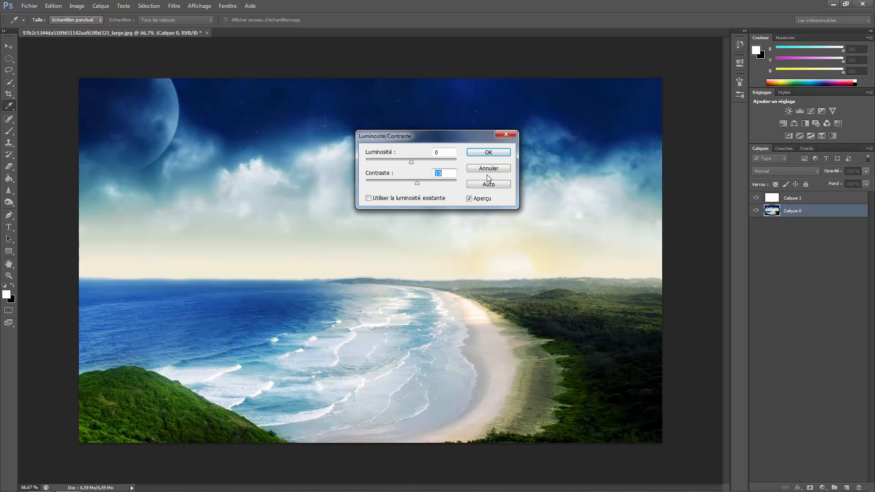
pyautogui.click(488, 152)
pyautogui.press('b')
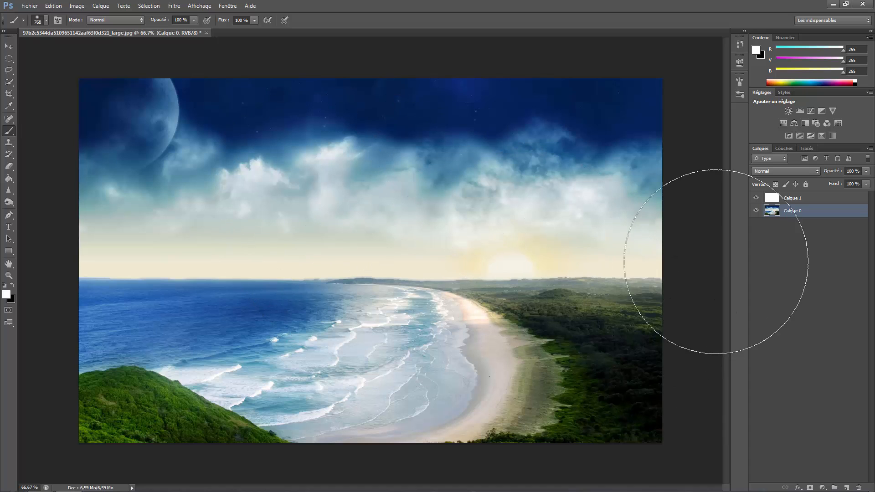
# Select Calque 1 with black as the foreground colour, try a full-opacity brush stroke over the green hill and undo it
pyautogui.click(787, 199)
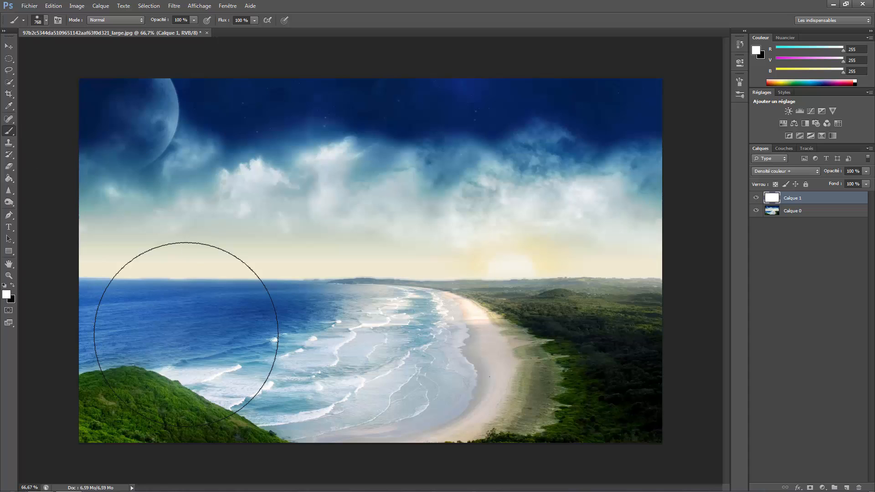
pyautogui.press('x')
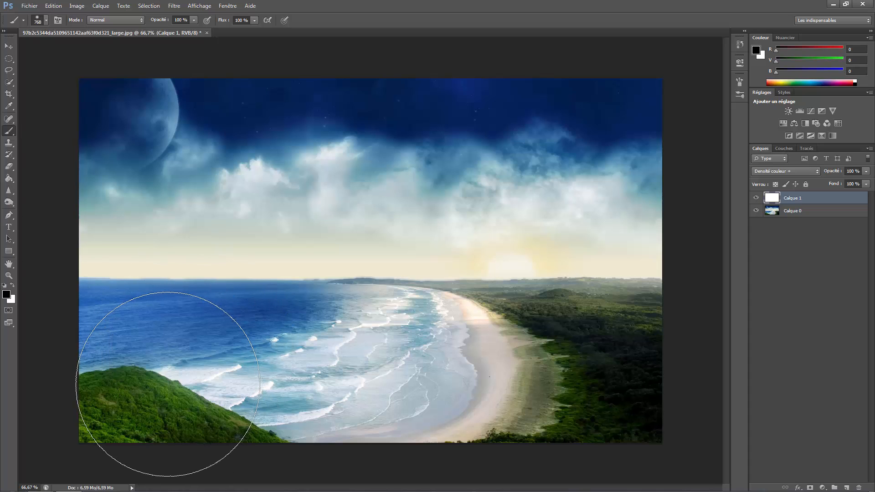
pyautogui.moveTo(172, 381); pyautogui.dragTo(223, 384)
pyautogui.hotkey('ctrl', 'z')
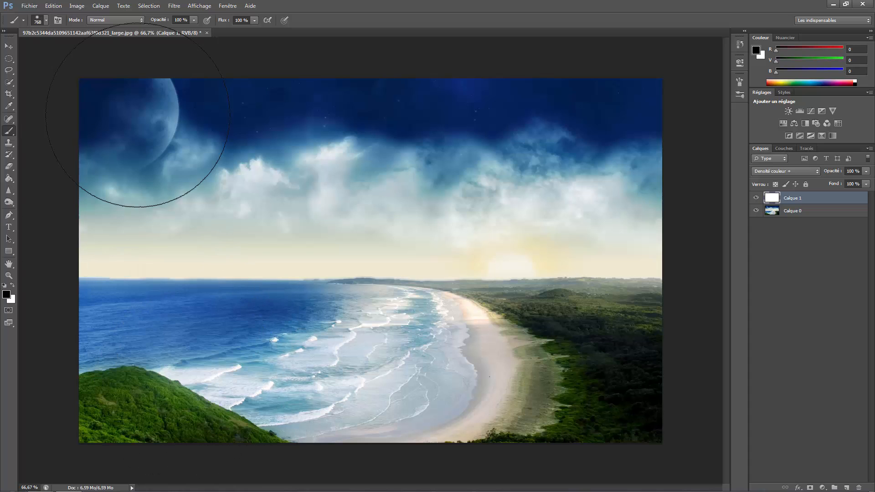
# Set the brush opacity to 42 %, try a black stroke over the hill and nearby sea, and undo it
pyautogui.moveTo(160, 21); pyautogui.dragTo(134, 19)
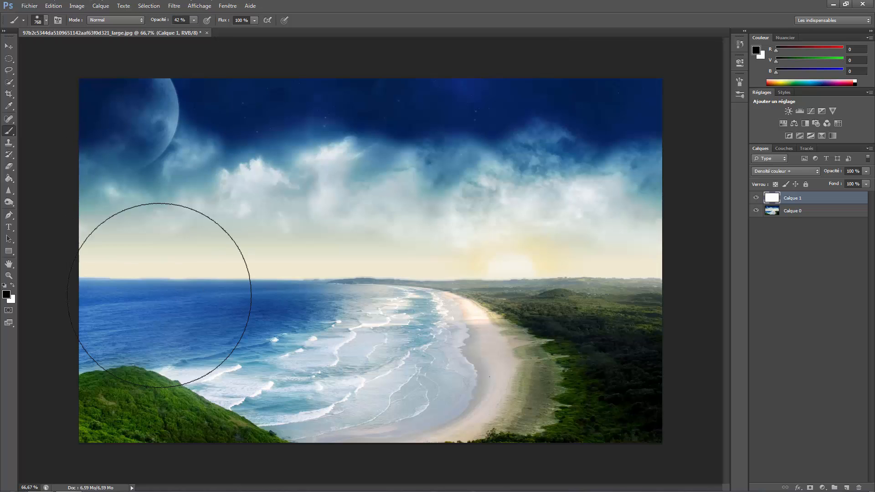
pyautogui.moveTo(178, 392)
pyautogui.mouseDown()
pyautogui.moveTo(186, 410)
pyautogui.moveTo(215, 430)
pyautogui.mouseUp()
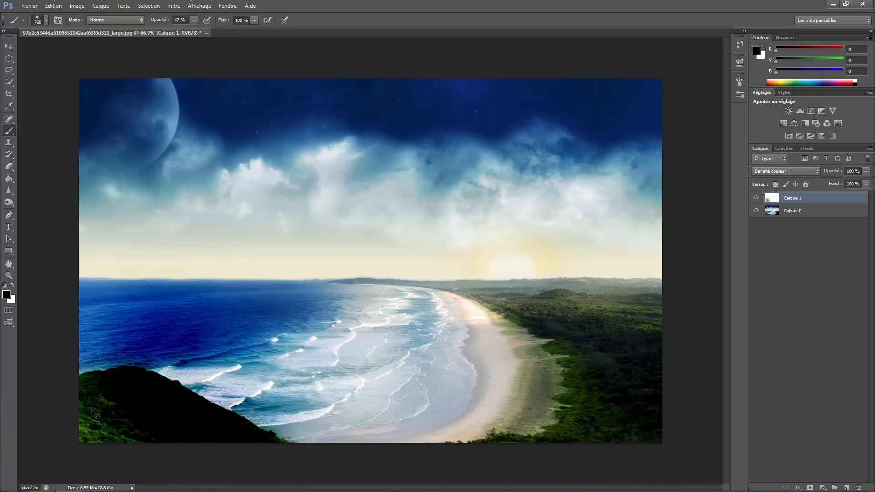
pyautogui.hotkey('ctrl', 'z')
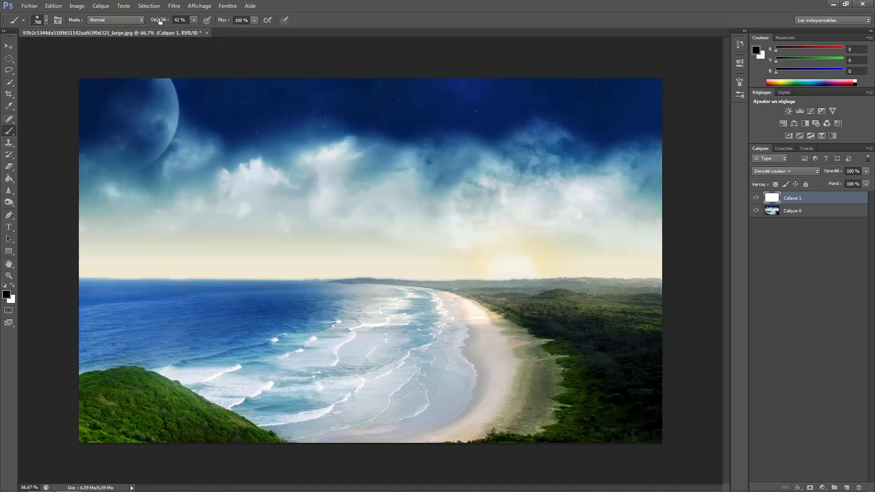
# With the brush opacity at 8 %, paint black over the hill, the dark forest and the sea on Calque 1
pyautogui.click(166, 451)
pyautogui.click(116, 432)
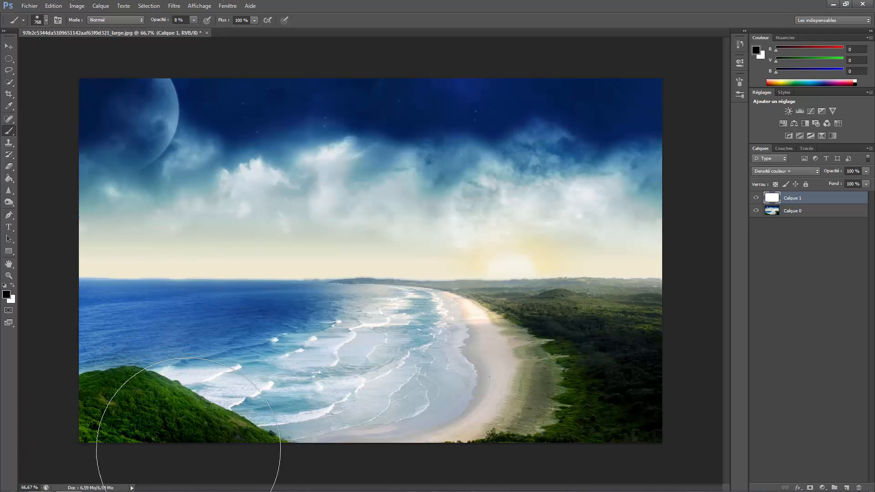
pyautogui.click(265, 476)
pyautogui.click(600, 438)
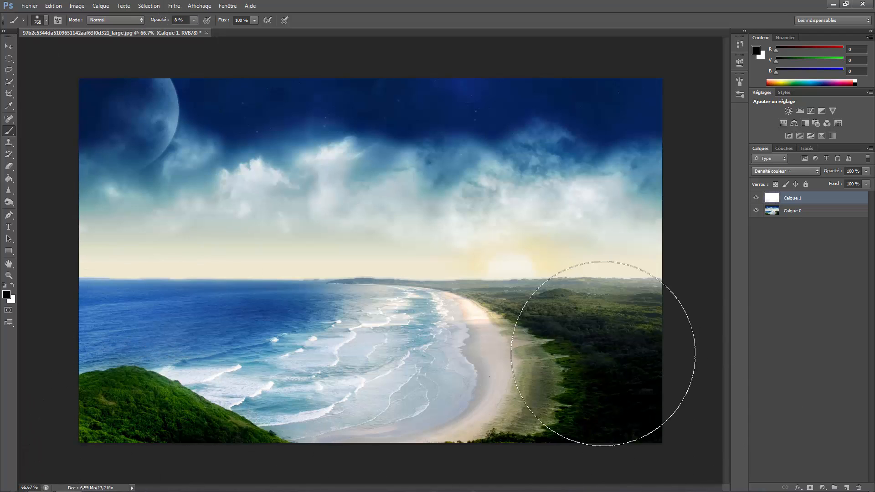
pyautogui.click(603, 343)
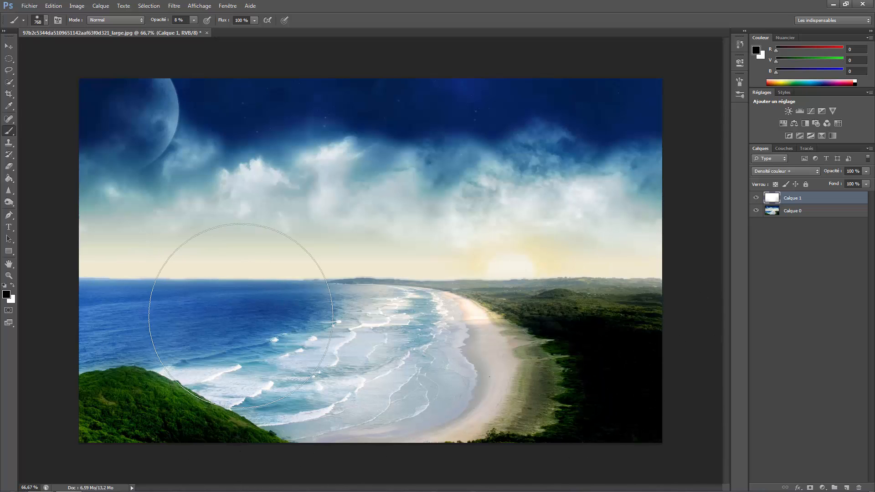
pyautogui.moveTo(282, 301)
pyautogui.mouseDown()
pyautogui.moveTo(219, 310)
pyautogui.moveTo(317, 334)
pyautogui.moveTo(292, 340)
pyautogui.moveTo(157, 310)
pyautogui.moveTo(327, 335)
pyautogui.moveTo(117, 287)
pyautogui.mouseUp()
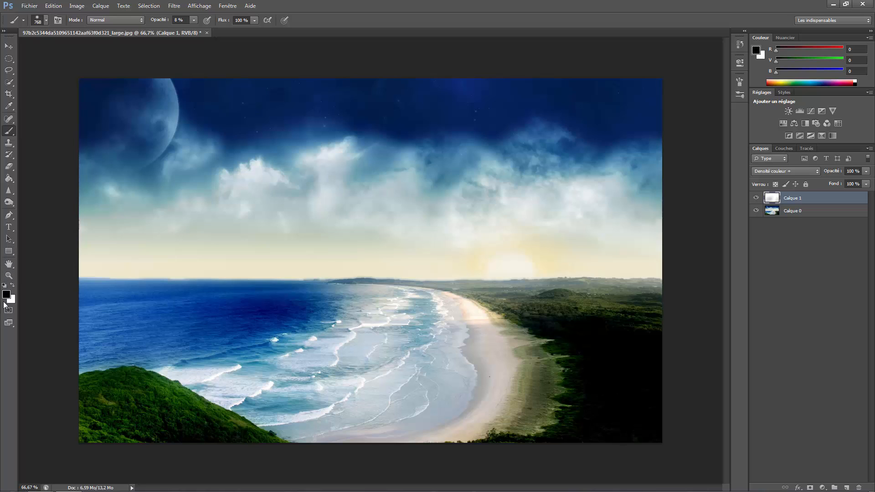
# Set the foreground colour to blue 001df6 and paint over the upper sky on Calque 1
pyautogui.click(6, 294)
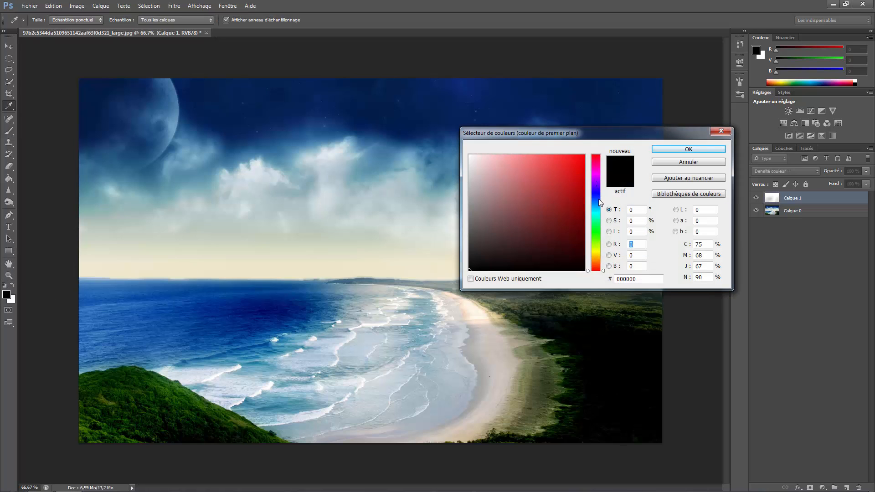
pyautogui.click(597, 197)
pyautogui.click(584, 159)
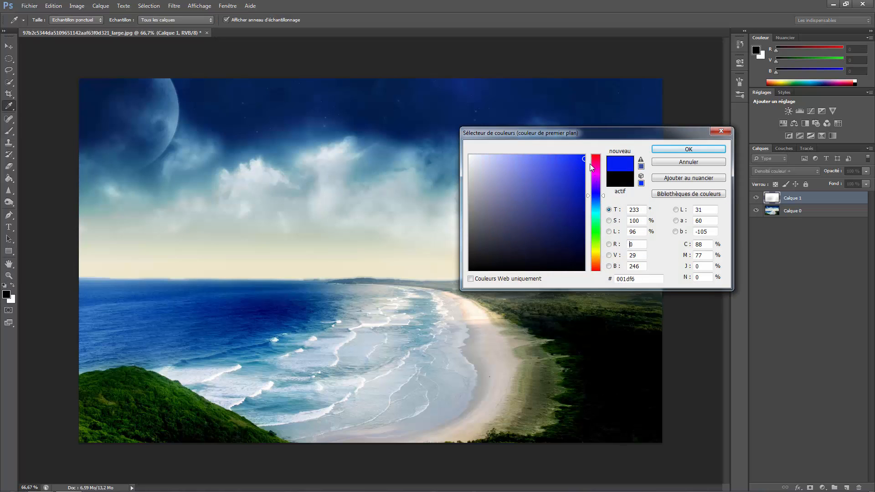
pyautogui.click(674, 149)
pyautogui.moveTo(508, 74)
pyautogui.mouseDown()
pyautogui.moveTo(608, 116)
pyautogui.moveTo(343, 110)
pyautogui.moveTo(165, 127)
pyautogui.moveTo(122, 123)
pyautogui.moveTo(378, 122)
pyautogui.moveTo(205, 131)
pyautogui.moveTo(95, 187)
pyautogui.moveTo(451, 165)
pyautogui.moveTo(594, 179)
pyautogui.moveTo(648, 172)
pyautogui.moveTo(647, 143)
pyautogui.moveTo(555, 118)
pyautogui.moveTo(273, 88)
pyautogui.mouseUp()
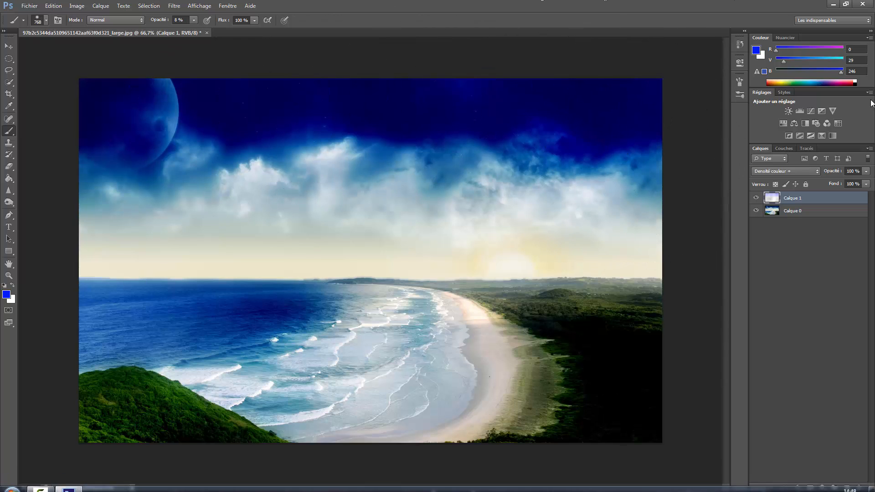
# Fill Calque 1 with white (Blanc) at 100 % opacity and hide the layer
pyautogui.hotkey('shift', 'F5')
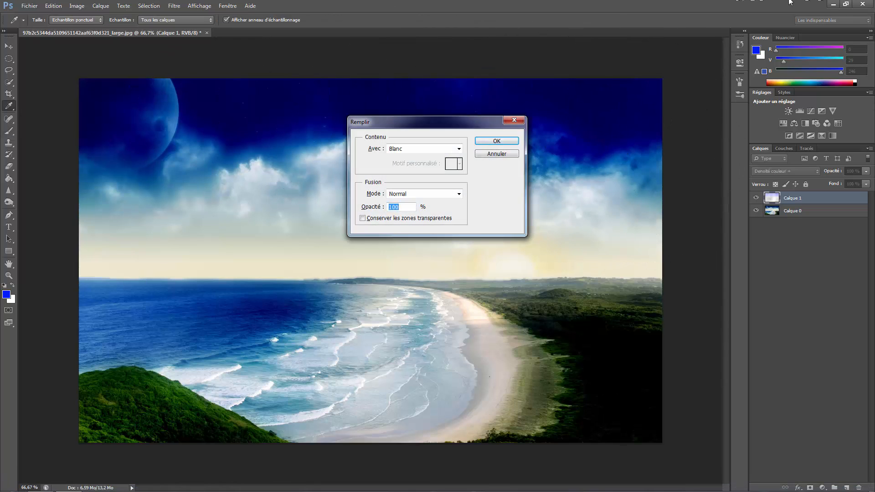
pyautogui.click(500, 142)
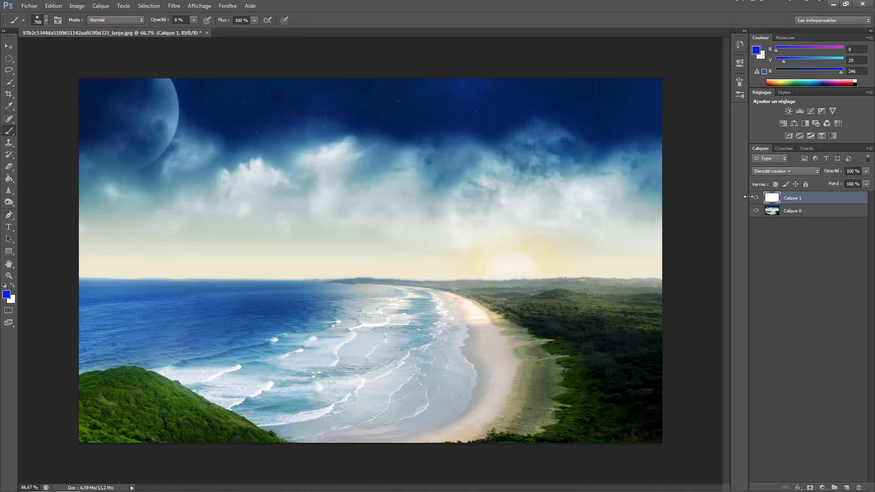
pyautogui.click(756, 199)
# Duplicate Calque 0, set the copy's blend mode to Densité couleur + and deselect the layers
pyautogui.click(811, 211)
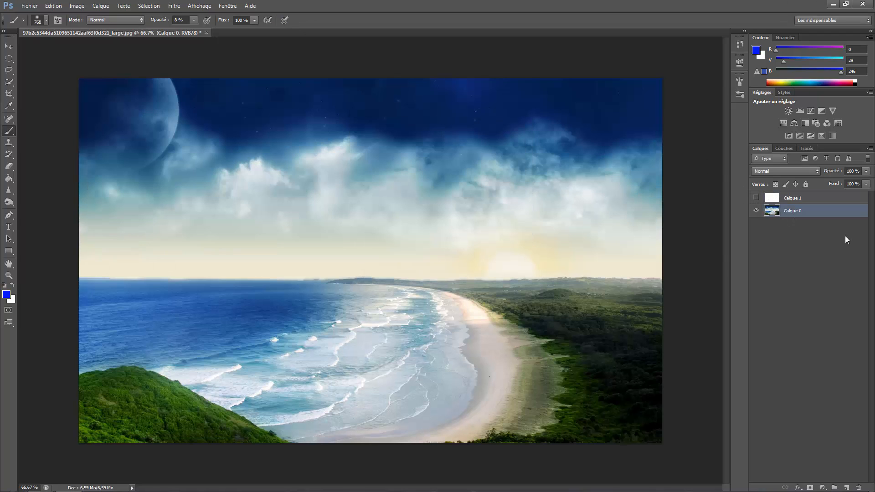
pyautogui.hotkey('ctrl', 'j')
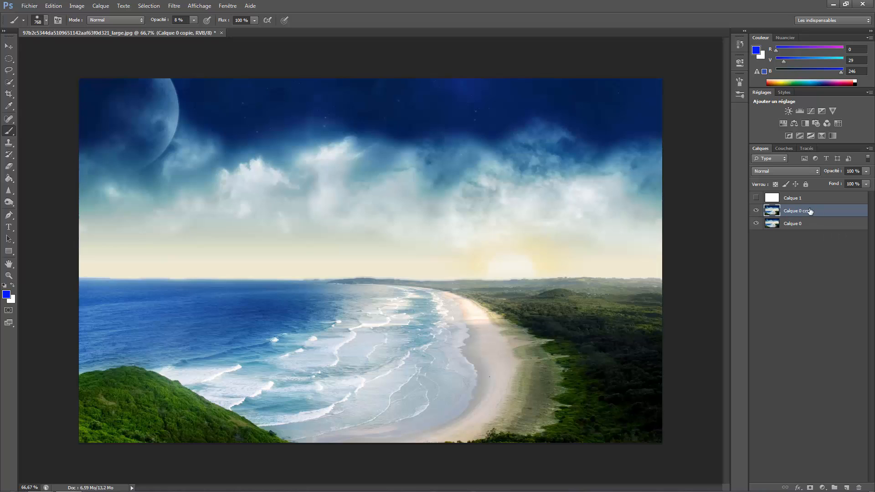
pyautogui.click(770, 171)
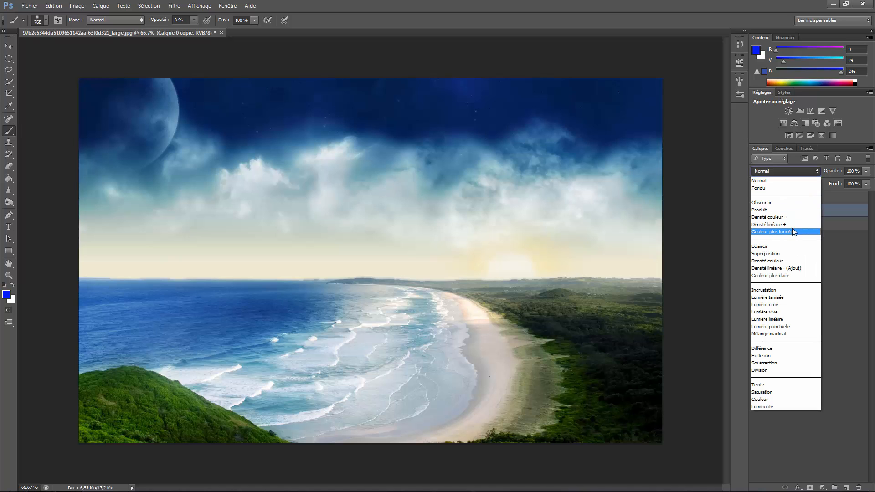
pyautogui.click(798, 218)
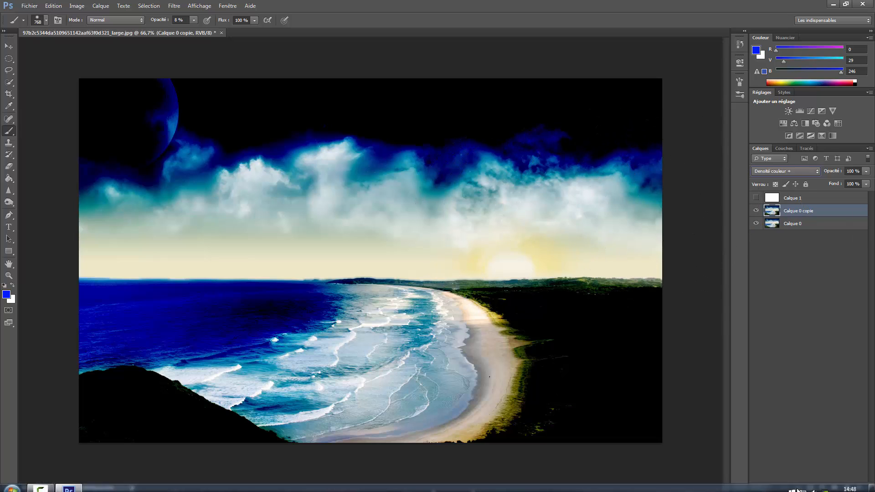
pyautogui.click(806, 430)
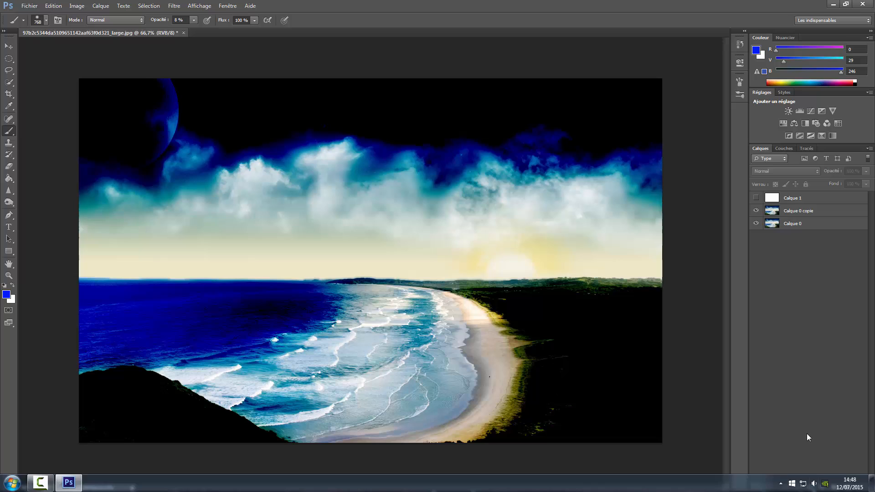
# Add a layer mask to Calque 0 copie and paint black at 8 % opacity over the surf on the mask
pyautogui.click(786, 212)
pyautogui.click(809, 487)
pyautogui.press('d')
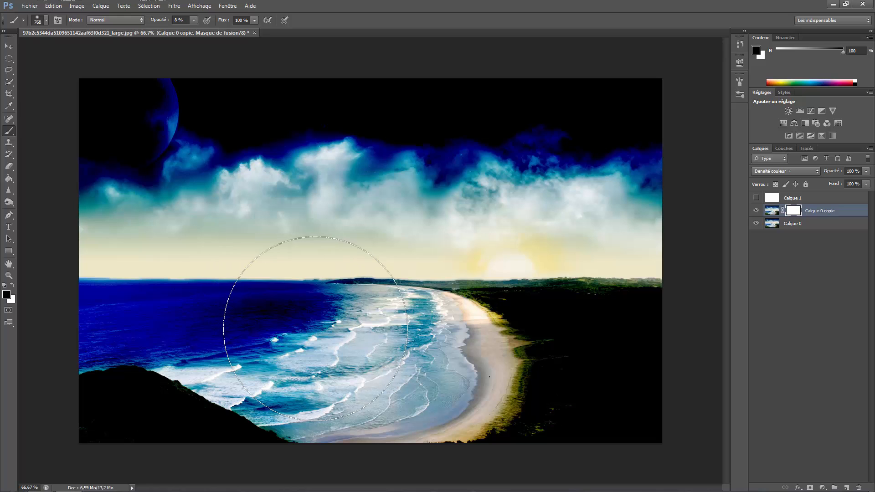
pyautogui.click(387, 327)
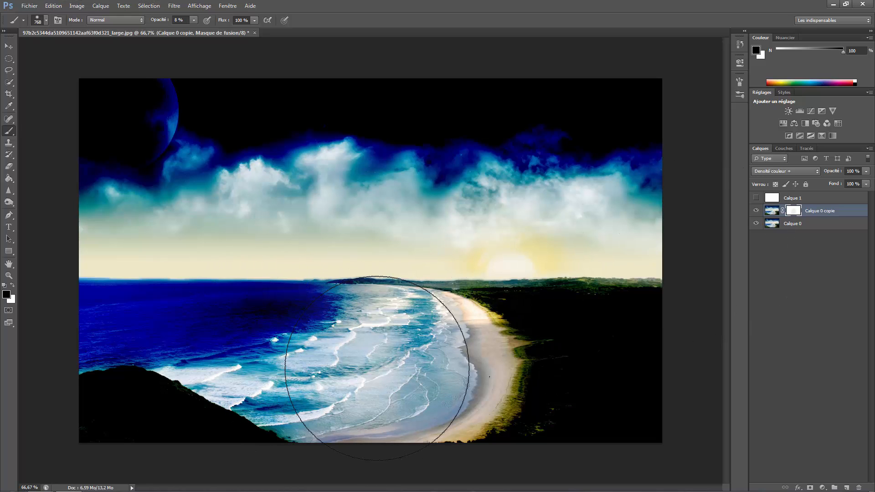
pyautogui.click(378, 368)
pyautogui.click(360, 398)
pyautogui.click(351, 321)
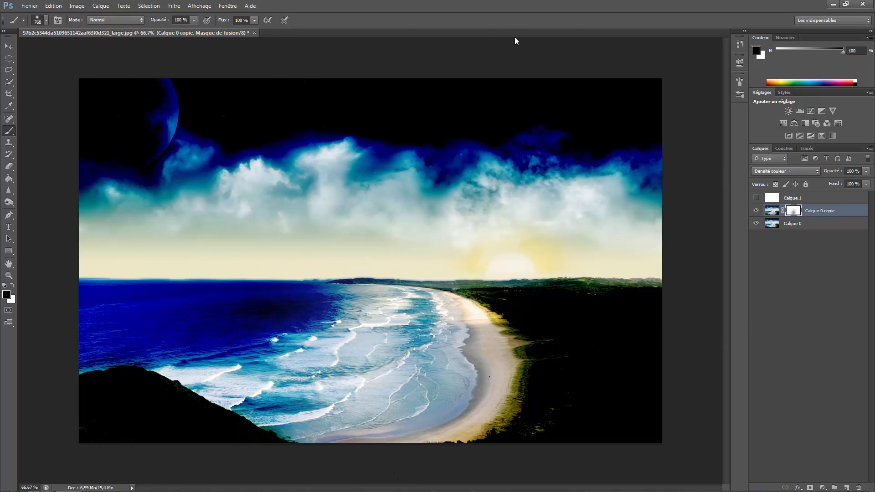
# With the brush opacity at 100 %, paint black on the mask of Calque 0 copie over the surf, horizon and clouds
pyautogui.click(391, 335)
pyautogui.click(397, 306)
pyautogui.click(353, 248)
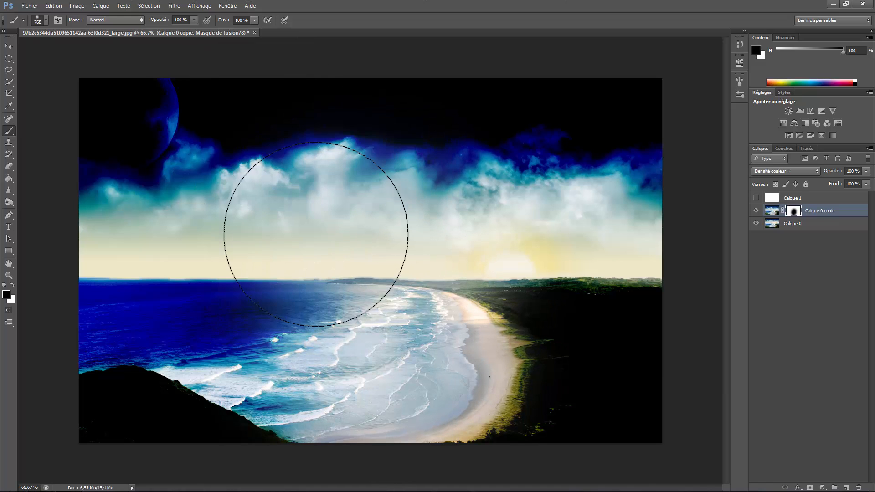
pyautogui.moveTo(316, 235)
pyautogui.mouseDown()
pyautogui.moveTo(613, 219)
pyautogui.moveTo(654, 244)
pyautogui.moveTo(613, 269)
pyautogui.moveTo(614, 312)
pyautogui.moveTo(537, 440)
pyautogui.moveTo(254, 439)
pyautogui.moveTo(156, 404)
pyautogui.moveTo(33, 318)
pyautogui.moveTo(703, 274)
pyautogui.moveTo(322, 254)
pyautogui.moveTo(158, 215)
pyautogui.moveTo(536, 114)
pyautogui.mouseUp()
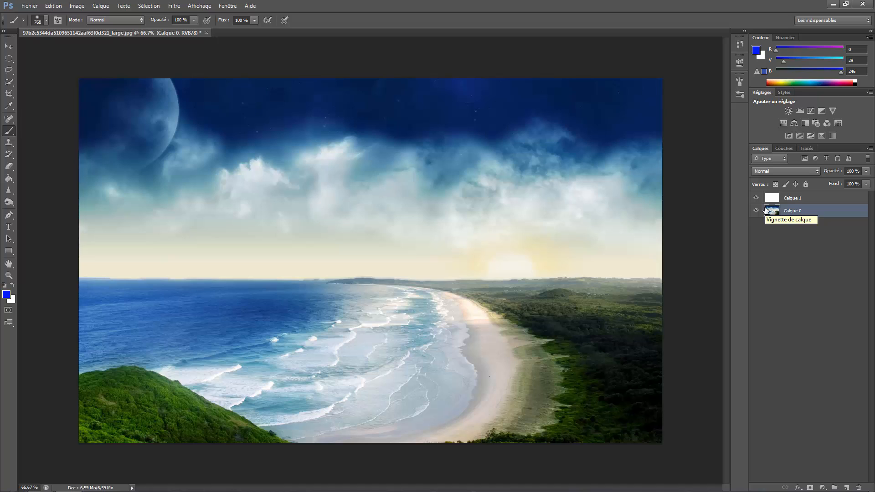
# Set the blend mode of Calque 0 to Densité linéaire +
pyautogui.click(767, 172)
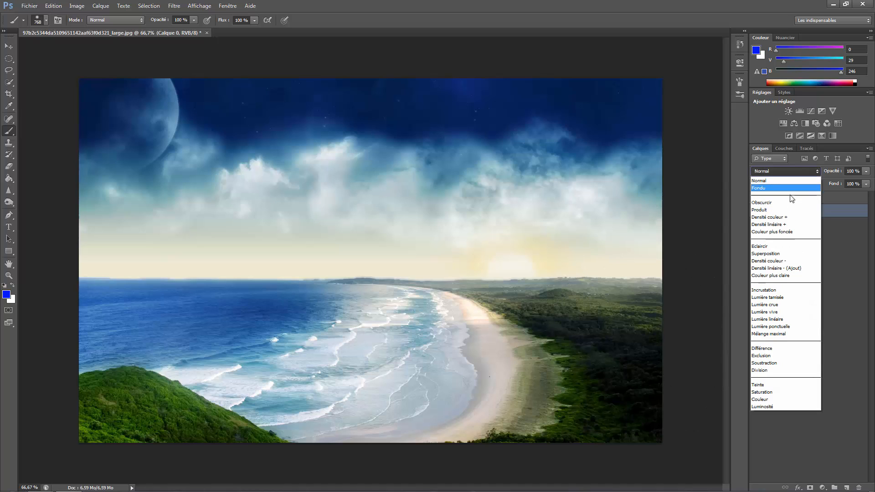
pyautogui.click(796, 224)
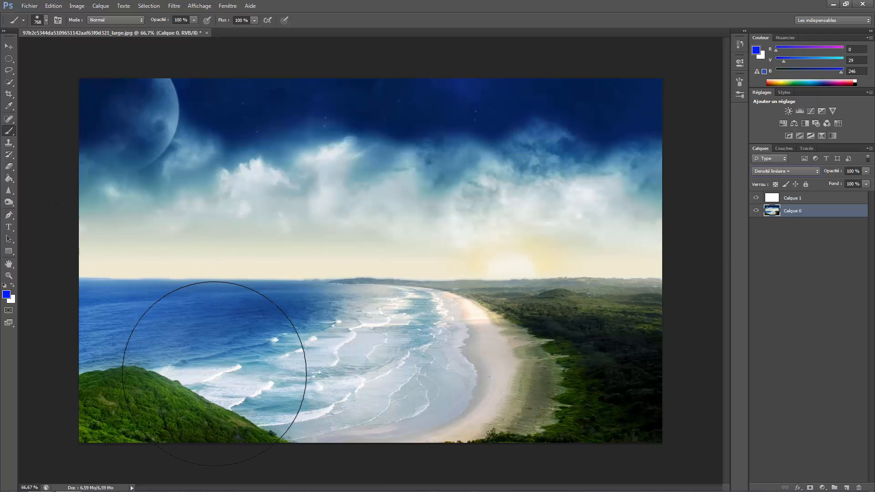
# Try a blue dab and a black dab over the clouds on Calque 0, undoing each one
pyautogui.click(146, 180)
pyautogui.press('d')
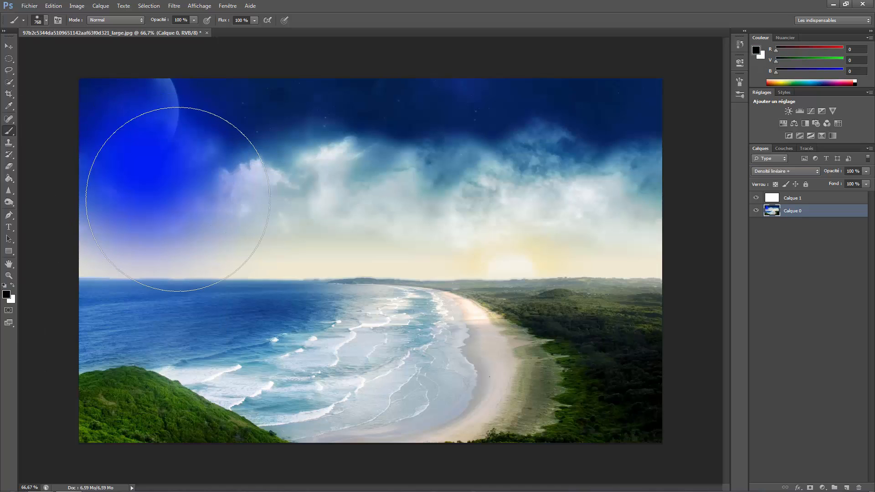
pyautogui.hotkey('ctrl', 'z')
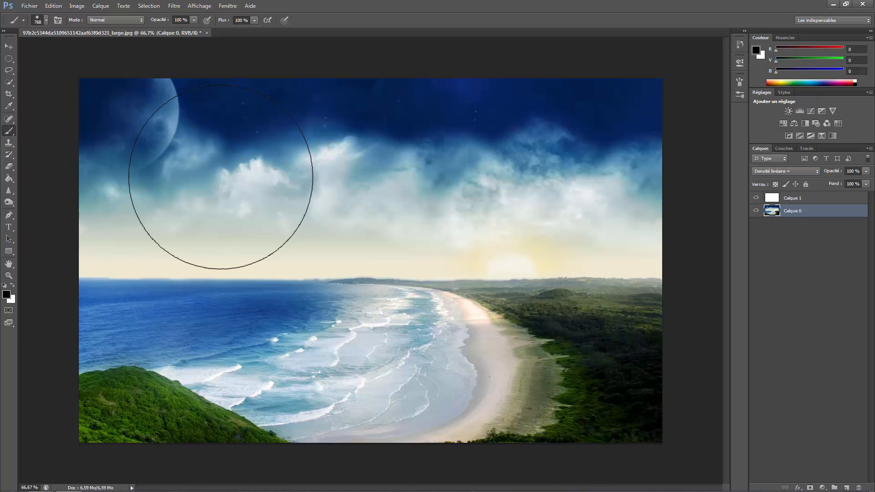
pyautogui.click(234, 218)
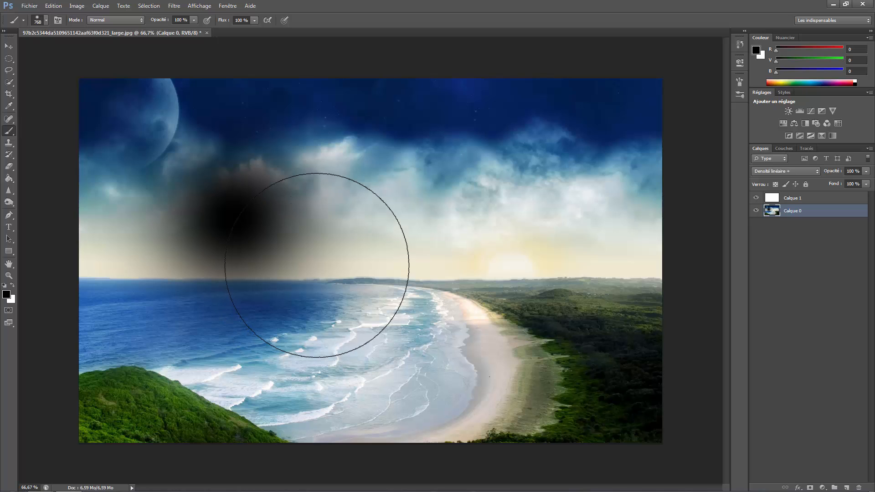
pyautogui.hotkey('ctrl', 'z')
# Reduce the brush size to 537 and try black dabs over the sea and hill on Calque 0, undoing them all
pyautogui.moveTo(236, 318); pyautogui.dragTo(200, 318)
pyautogui.click(191, 332)
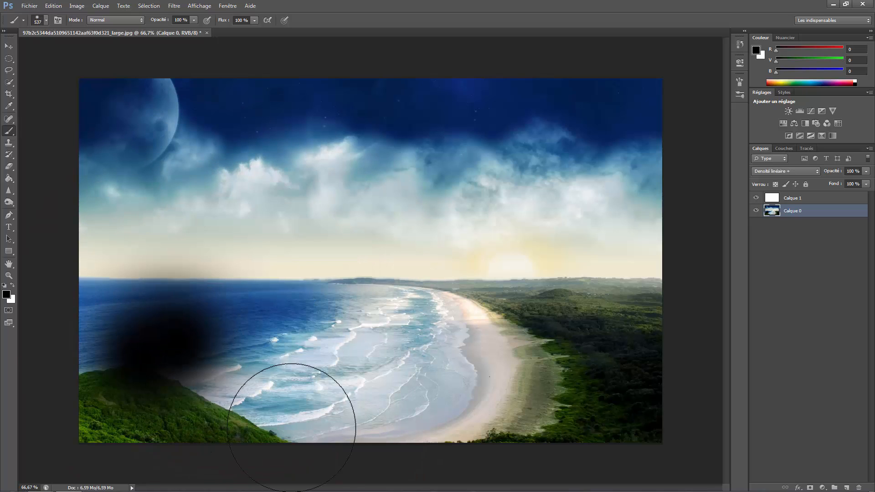
pyautogui.click(296, 413)
pyautogui.hotkey('ctrl', 'z')
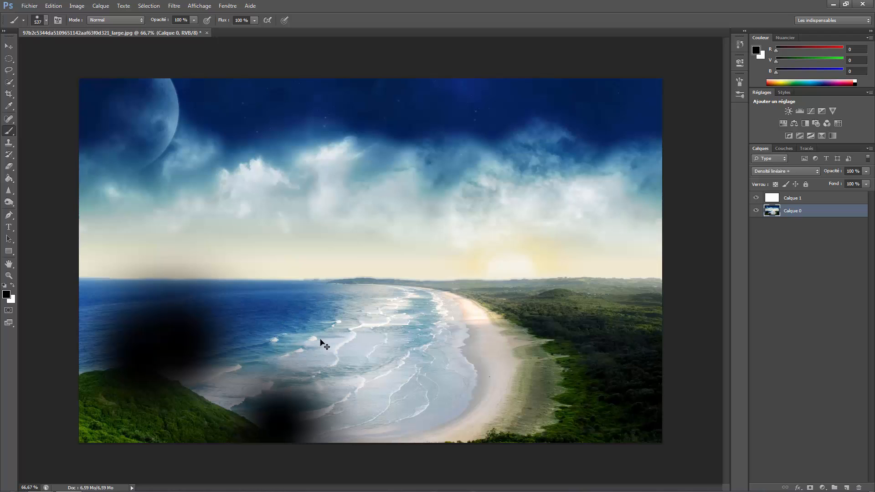
pyautogui.hotkey('ctrl', 'alt', 'z')
pyautogui.hotkey('ctrl', 'alt', 'z')
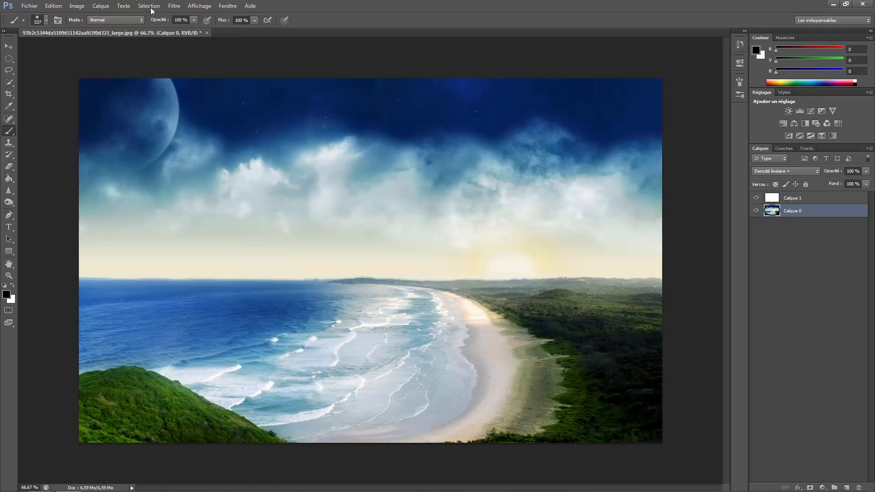
# Set the brush opacity to 11 % and paint black over the beach, the waves, the sun and the forest on Calque 0
pyautogui.moveTo(159, 20); pyautogui.dragTo(103, 31)
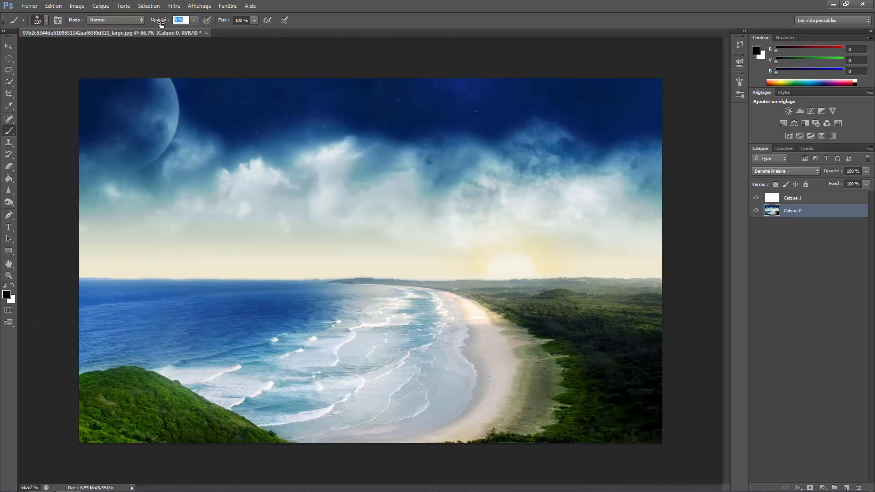
pyautogui.moveTo(161, 24); pyautogui.dragTo(161, 24)
pyautogui.moveTo(203, 370)
pyautogui.mouseDown()
pyautogui.moveTo(322, 383)
pyautogui.moveTo(409, 405)
pyautogui.moveTo(514, 405)
pyautogui.moveTo(581, 373)
pyautogui.moveTo(570, 314)
pyautogui.moveTo(476, 281)
pyautogui.moveTo(660, 305)
pyautogui.moveTo(571, 283)
pyautogui.moveTo(553, 322)
pyautogui.moveTo(536, 408)
pyautogui.moveTo(338, 477)
pyautogui.moveTo(458, 443)
pyautogui.moveTo(368, 349)
pyautogui.moveTo(504, 364)
pyautogui.moveTo(235, 379)
pyautogui.moveTo(114, 342)
pyautogui.mouseUp()
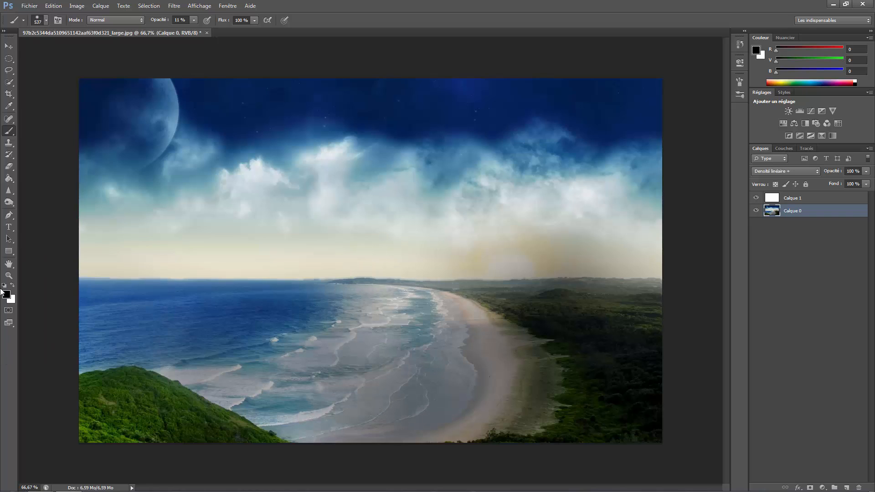
# Set the foreground colour to red ff0000 and paint over the beach and forest on Calque 0
pyautogui.click(6, 294)
pyautogui.write('255')
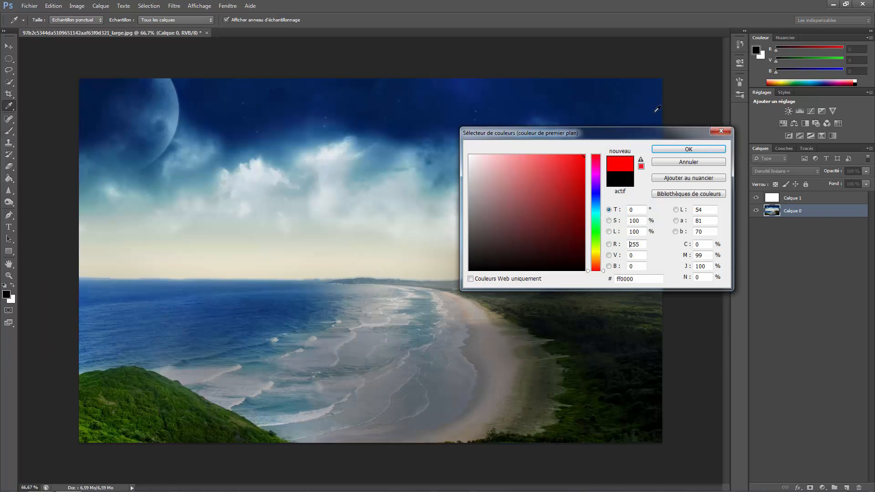
pyautogui.click(680, 151)
pyautogui.moveTo(397, 346)
pyautogui.mouseDown()
pyautogui.moveTo(406, 400)
pyautogui.moveTo(471, 332)
pyautogui.moveTo(532, 358)
pyautogui.moveTo(550, 430)
pyautogui.moveTo(668, 439)
pyautogui.moveTo(578, 371)
pyautogui.moveTo(478, 317)
pyautogui.moveTo(639, 311)
pyautogui.moveTo(638, 355)
pyautogui.moveTo(481, 388)
pyautogui.mouseUp()
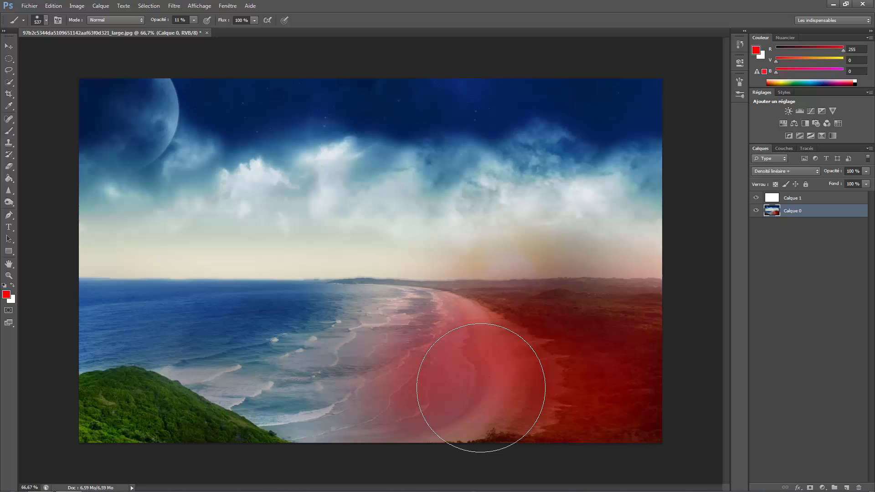
# Try filling Calque 0 with white (Blanc), and undo the fill and most of the red strokes over the beach and forest
pyautogui.hotkey('shift', 'F5')
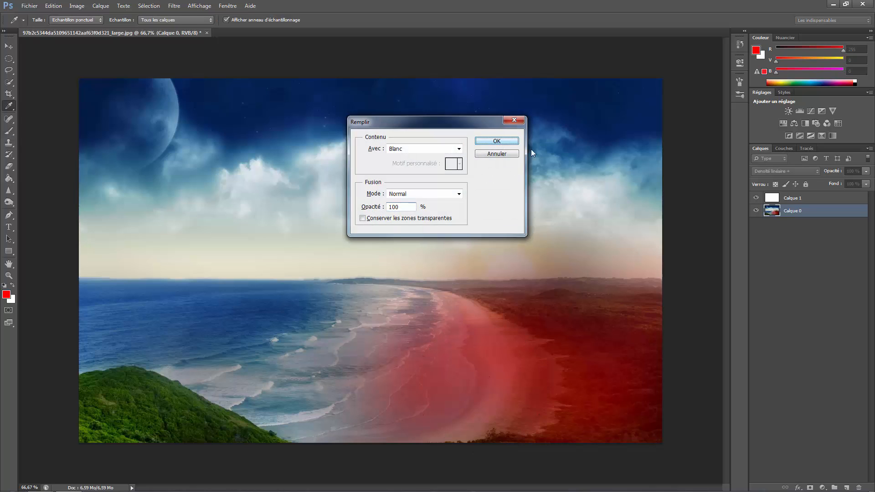
pyautogui.press('Return')
pyautogui.hotkey('ctrl', 'z')
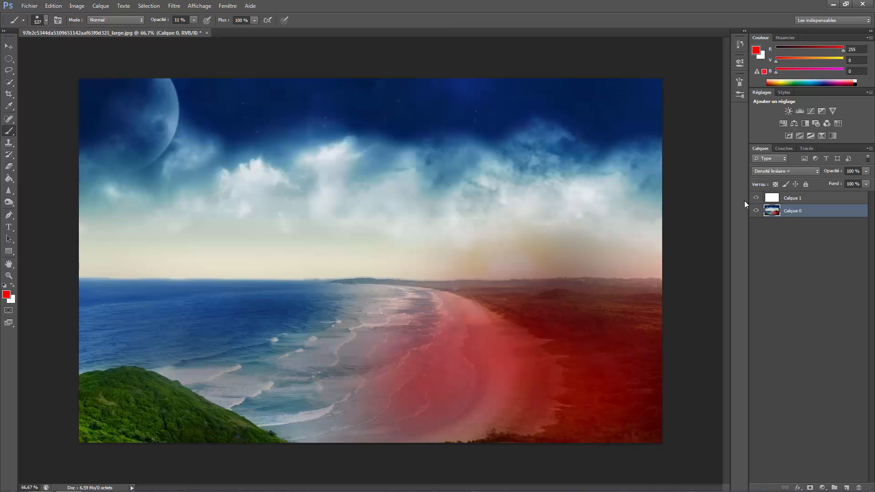
pyautogui.hotkey('ctrl', 'alt', 'z')
pyautogui.hotkey('ctrl', 'alt', 'z')
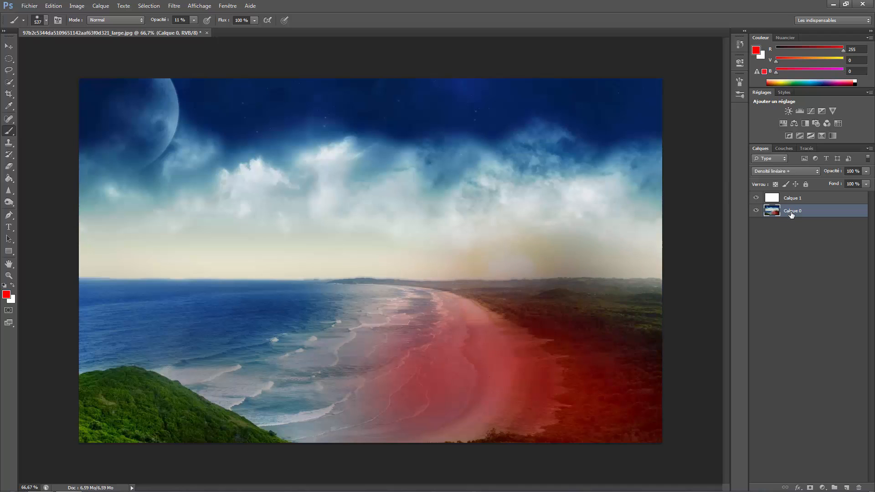
pyautogui.hotkey('ctrl', 'alt', 'z')
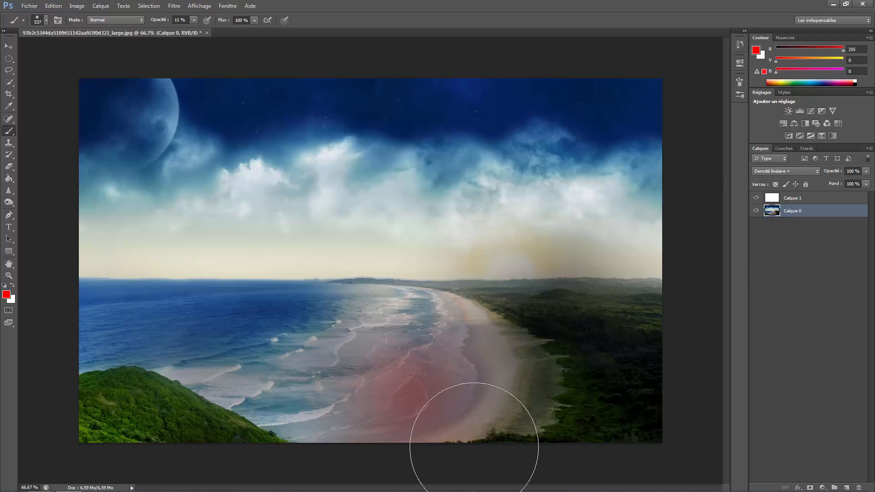
# Select Calque 1 and set its blend mode to Densité linéaire +
pyautogui.click(788, 202)
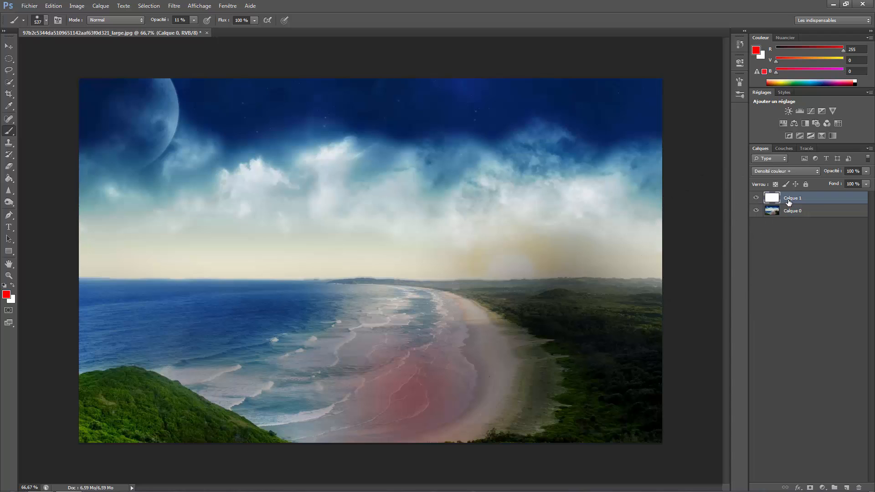
pyautogui.click(784, 171)
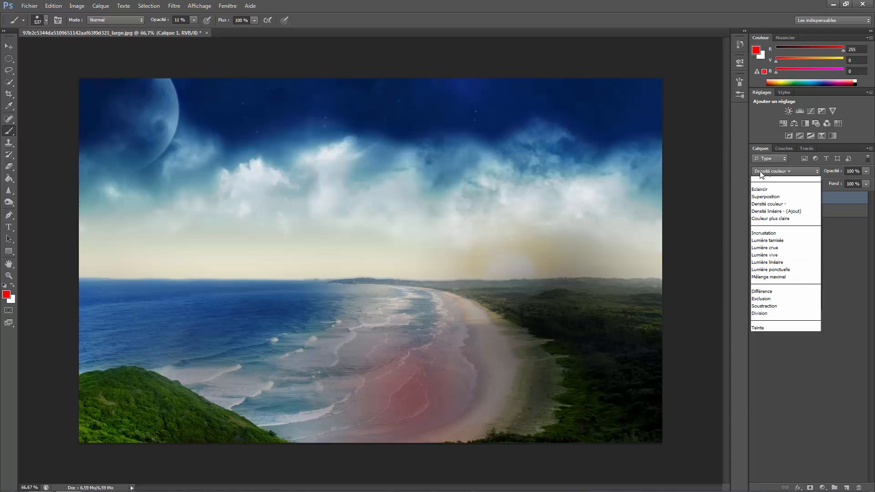
pyautogui.click(780, 226)
# Paint a red stroke over the forest and beach on Calque 1 and refill the layer with white (Blanc)
pyautogui.moveTo(538, 303)
pyautogui.mouseDown()
pyautogui.moveTo(467, 343)
pyautogui.moveTo(500, 388)
pyautogui.moveTo(524, 397)
pyautogui.moveTo(508, 358)
pyautogui.moveTo(563, 395)
pyautogui.moveTo(542, 408)
pyautogui.moveTo(566, 380)
pyautogui.moveTo(496, 368)
pyautogui.moveTo(496, 283)
pyautogui.moveTo(499, 360)
pyautogui.moveTo(490, 338)
pyautogui.moveTo(589, 355)
pyautogui.moveTo(620, 417)
pyautogui.moveTo(636, 398)
pyautogui.moveTo(641, 346)
pyautogui.moveTo(575, 330)
pyautogui.moveTo(505, 333)
pyautogui.moveTo(447, 357)
pyautogui.moveTo(384, 400)
pyautogui.moveTo(323, 394)
pyautogui.moveTo(391, 387)
pyautogui.moveTo(441, 397)
pyautogui.moveTo(533, 371)
pyautogui.moveTo(532, 347)
pyautogui.moveTo(526, 411)
pyautogui.moveTo(409, 410)
pyautogui.moveTo(359, 376)
pyautogui.moveTo(365, 362)
pyautogui.moveTo(433, 394)
pyautogui.moveTo(420, 406)
pyautogui.mouseUp()
pyautogui.hotkey('shift', 'F5')
pyautogui.press('Return')
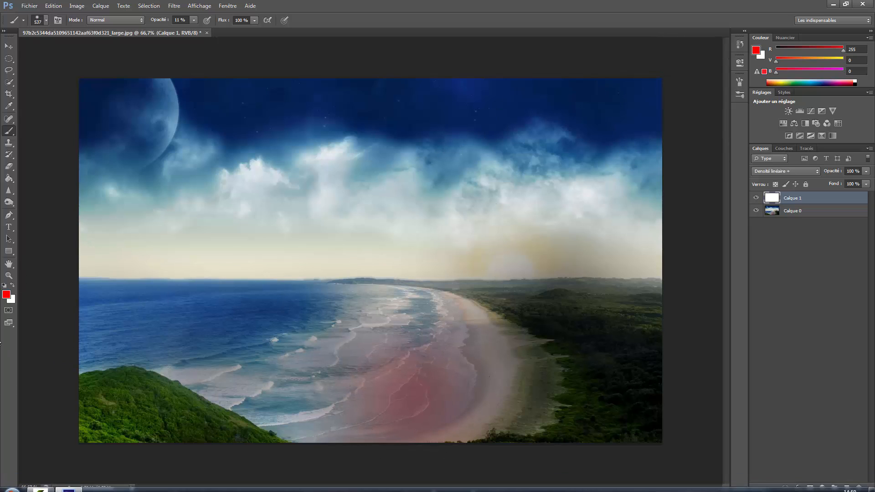
# Paint black over the sea, hill, forest and beach on Calque 1 and refill the layer with white (Blanc) at 100 % opacity
pyautogui.press('d')
pyautogui.moveTo(283, 313)
pyautogui.mouseDown()
pyautogui.moveTo(234, 341)
pyautogui.moveTo(117, 320)
pyautogui.moveTo(220, 332)
pyautogui.moveTo(205, 322)
pyautogui.mouseUp()
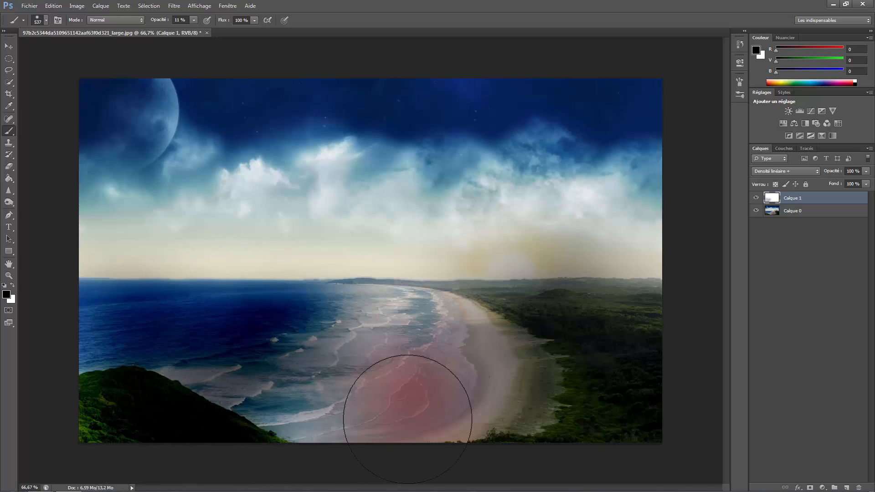
pyautogui.click(593, 397)
pyautogui.moveTo(592, 398)
pyautogui.mouseDown()
pyautogui.moveTo(527, 332)
pyautogui.moveTo(615, 322)
pyautogui.moveTo(316, 316)
pyautogui.moveTo(426, 363)
pyautogui.moveTo(346, 391)
pyautogui.moveTo(319, 383)
pyautogui.mouseUp()
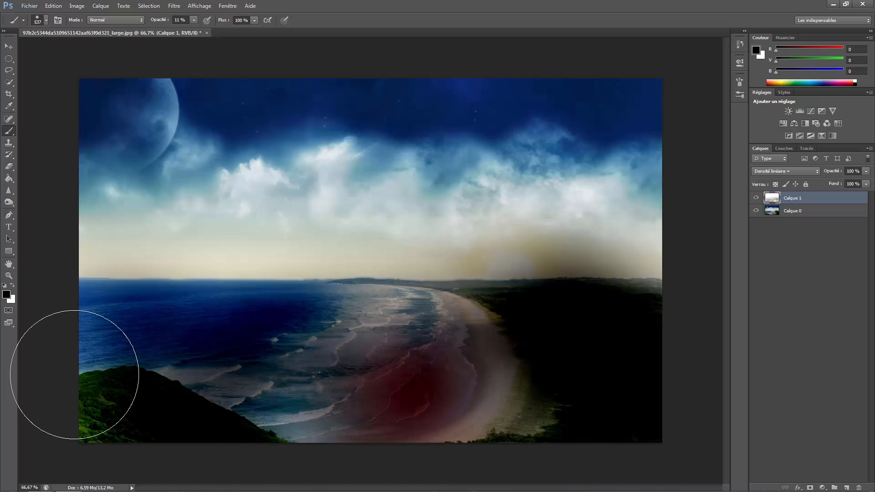
pyautogui.hotkey('shift', 'F5')
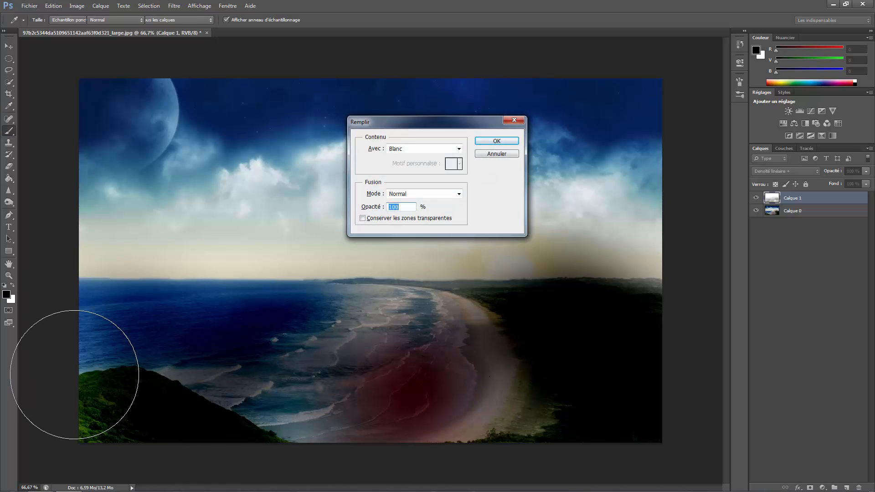
pyautogui.press('Return')
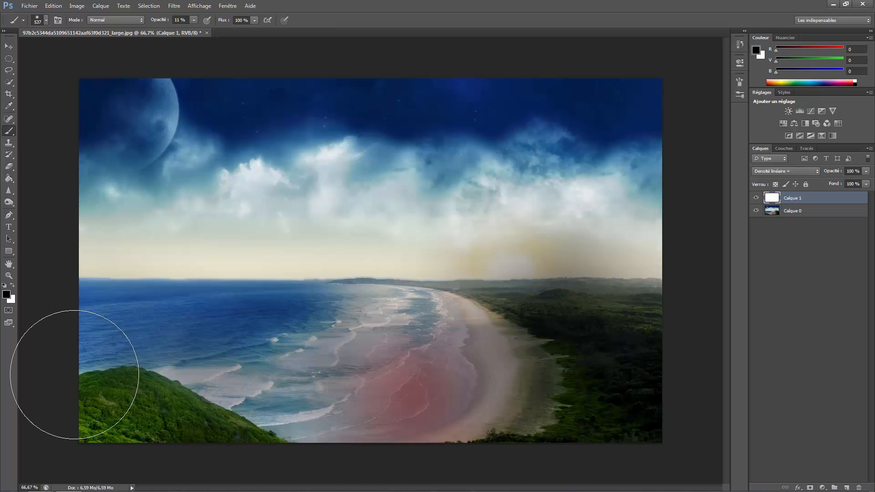
# Duplicate Calque 0 in Densité linéaire + mode and deselect the layers
pyautogui.click(796, 211)
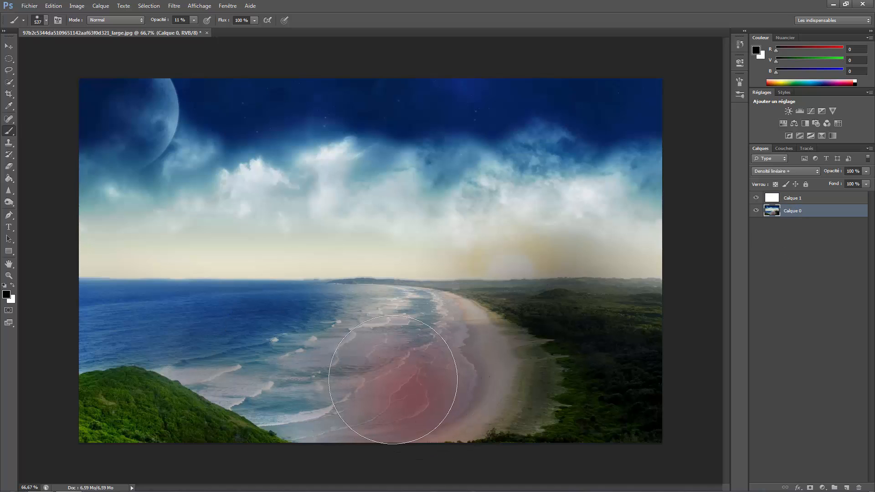
pyautogui.hotkey('ctrl', 'j')
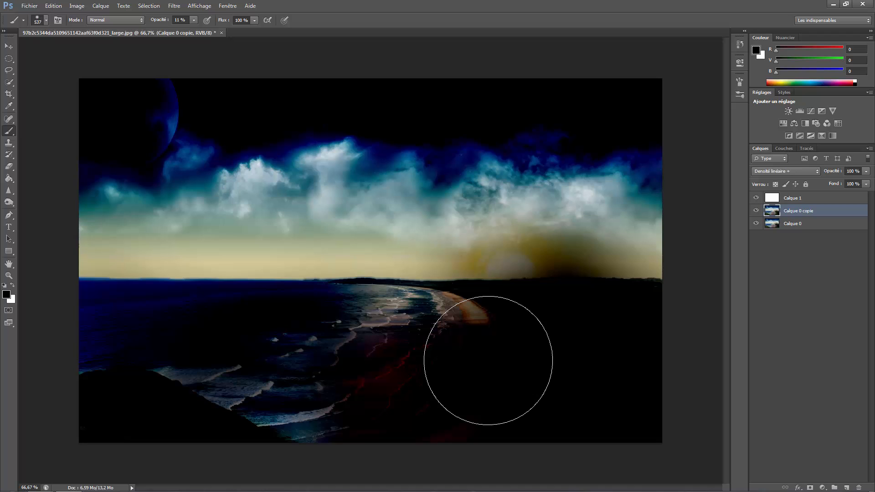
pyautogui.click(815, 463)
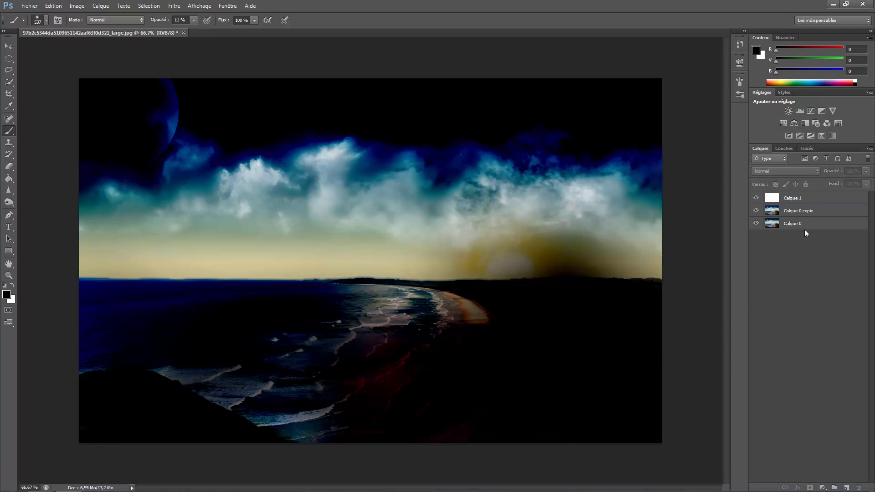
# Add a layer mask to Calque 0 copie and paint black at 11 % opacity over the beach, forest and sun
pyautogui.click(804, 212)
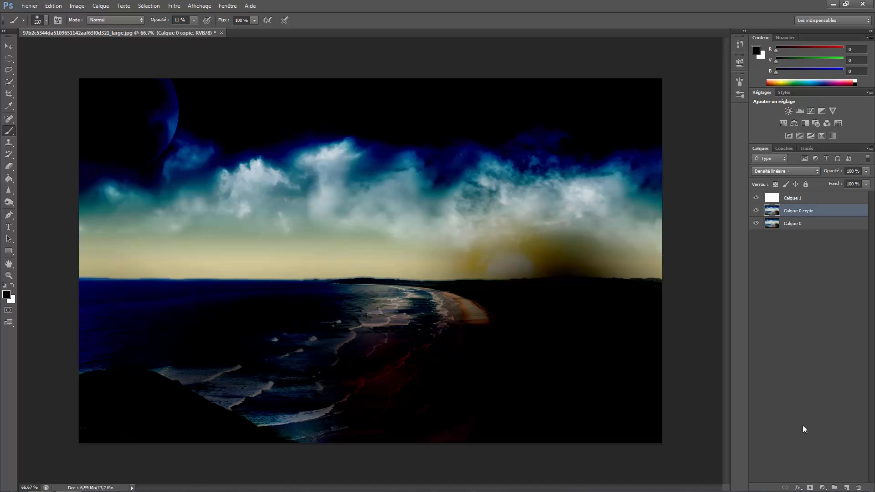
pyautogui.click(809, 487)
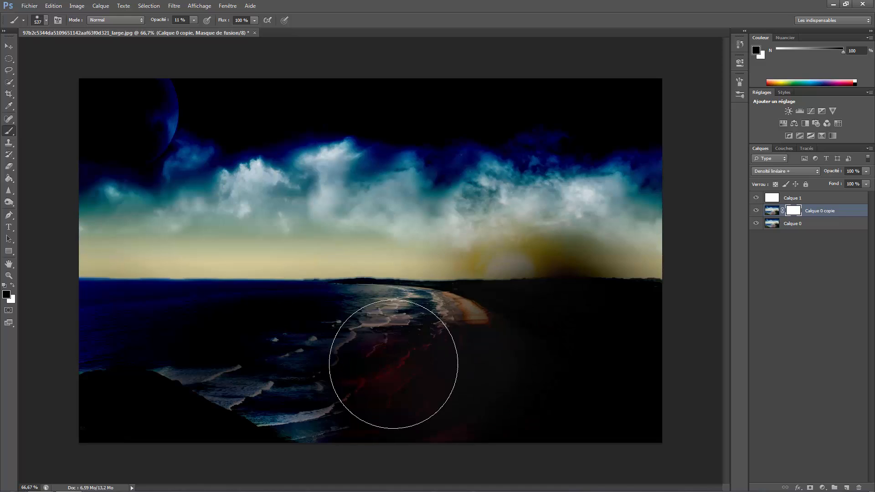
pyautogui.moveTo(393, 364)
pyautogui.mouseDown()
pyautogui.moveTo(420, 364)
pyautogui.moveTo(417, 340)
pyautogui.moveTo(368, 327)
pyautogui.moveTo(392, 321)
pyautogui.moveTo(376, 477)
pyautogui.moveTo(388, 379)
pyautogui.moveTo(513, 360)
pyautogui.moveTo(527, 406)
pyautogui.moveTo(567, 347)
pyautogui.moveTo(488, 293)
pyautogui.mouseUp()
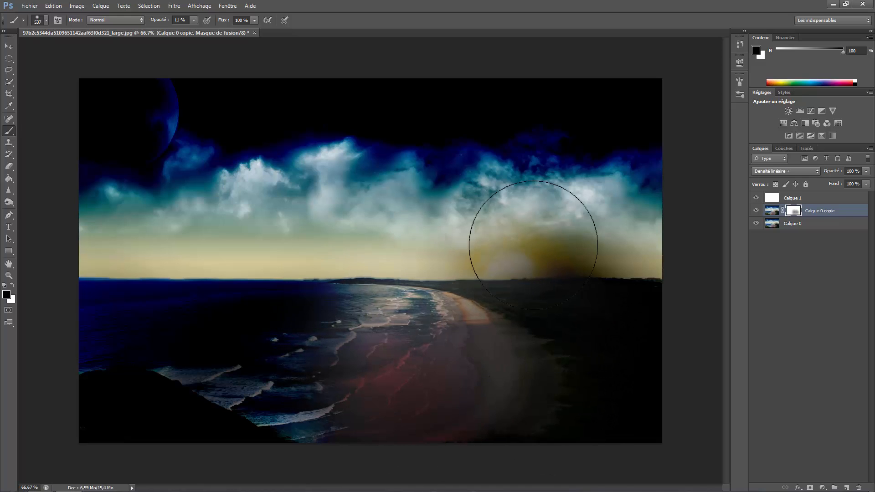
pyautogui.moveTo(534, 245)
pyautogui.mouseDown()
pyautogui.moveTo(510, 231)
pyautogui.moveTo(580, 237)
pyautogui.mouseUp()
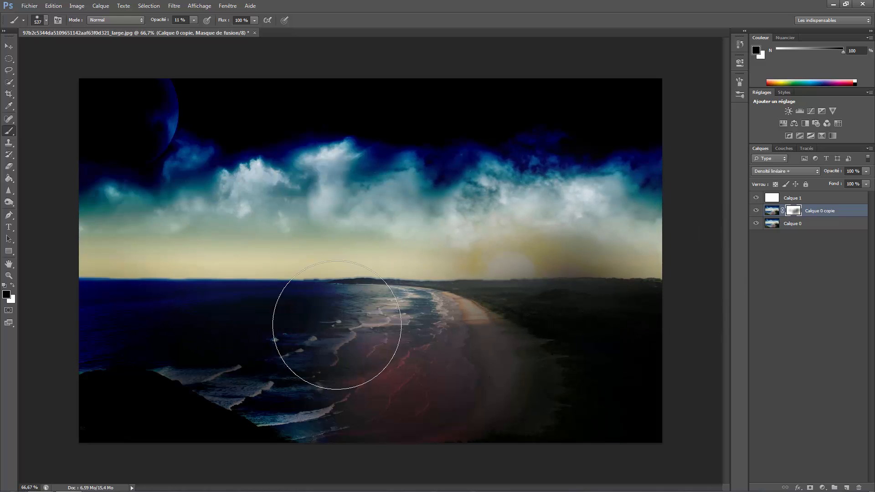
# Paint black on the Calque 0 copie mask over the sea, then across the whole photo at 100 % brush opacity
pyautogui.moveTo(337, 325)
pyautogui.mouseDown()
pyautogui.moveTo(253, 313)
pyautogui.moveTo(302, 390)
pyautogui.moveTo(197, 297)
pyautogui.moveTo(91, 264)
pyautogui.moveTo(262, 331)
pyautogui.moveTo(186, 246)
pyautogui.moveTo(329, 230)
pyautogui.moveTo(323, 246)
pyautogui.moveTo(176, 216)
pyautogui.moveTo(316, 243)
pyautogui.moveTo(246, 242)
pyautogui.moveTo(67, 99)
pyautogui.moveTo(162, 91)
pyautogui.moveTo(334, 148)
pyautogui.moveTo(140, 110)
pyautogui.mouseUp()
pyautogui.moveTo(158, 20); pyautogui.dragTo(521, 31)
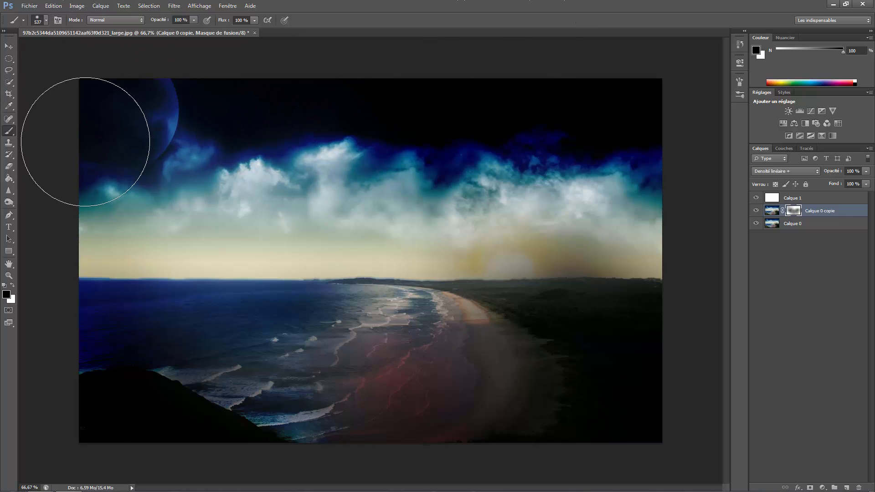
pyautogui.moveTo(85, 141)
pyautogui.mouseDown()
pyautogui.moveTo(586, 205)
pyautogui.moveTo(504, 264)
pyautogui.moveTo(476, 333)
pyautogui.moveTo(384, 337)
pyautogui.moveTo(310, 238)
pyautogui.moveTo(149, 287)
pyautogui.moveTo(351, 387)
pyautogui.moveTo(101, 250)
pyautogui.moveTo(586, 253)
pyautogui.moveTo(469, 410)
pyautogui.moveTo(602, 419)
pyautogui.mouseUp()
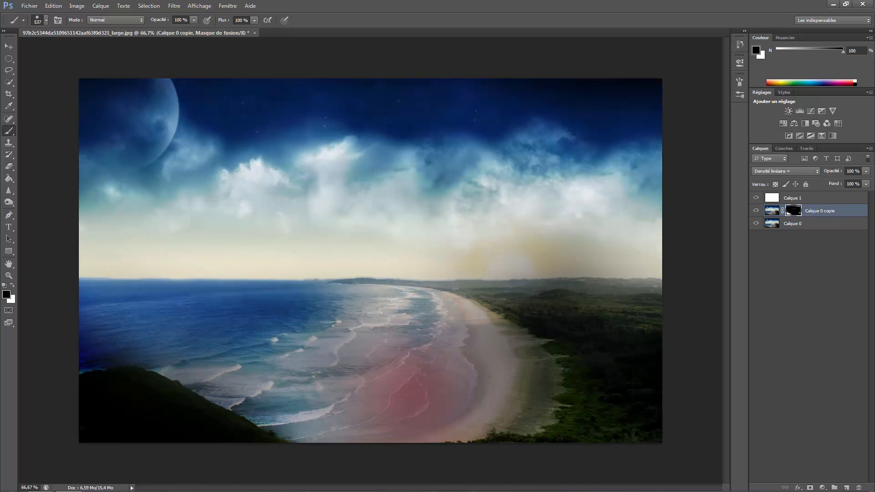
# Clear the mask and the image content of Calque 0 copie over the full canvas, then remove the selection
pyautogui.hotkey('ctrl', 'a')
pyautogui.press('Delete')
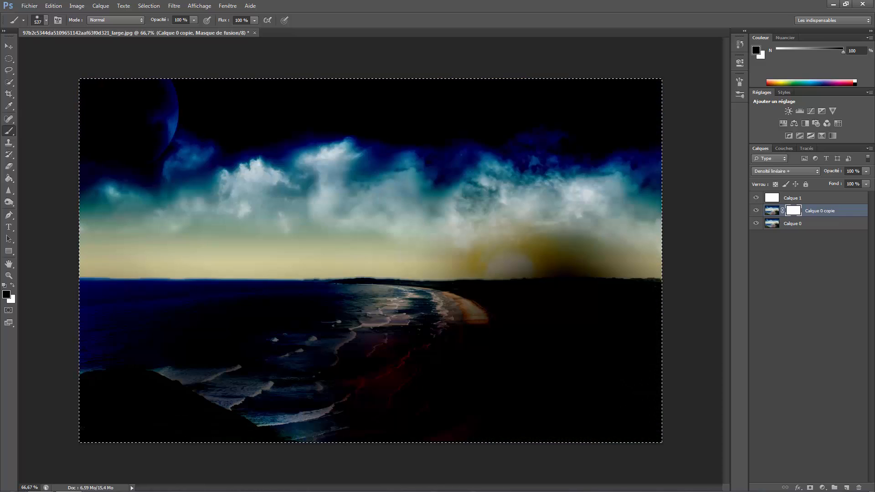
pyautogui.click(812, 217)
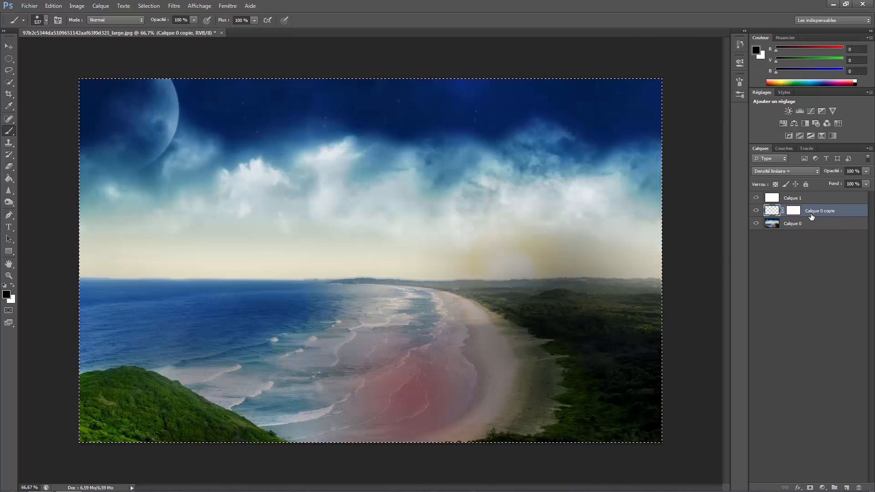
pyautogui.click(771, 171)
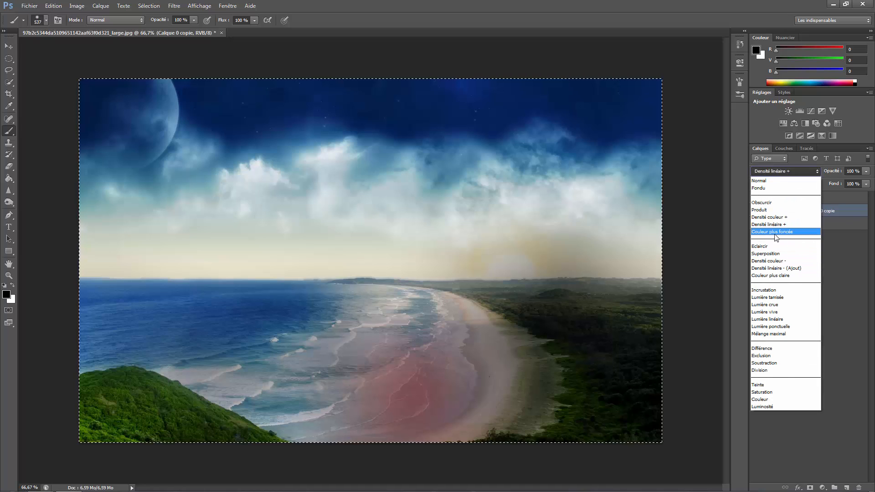
pyautogui.click(707, 231)
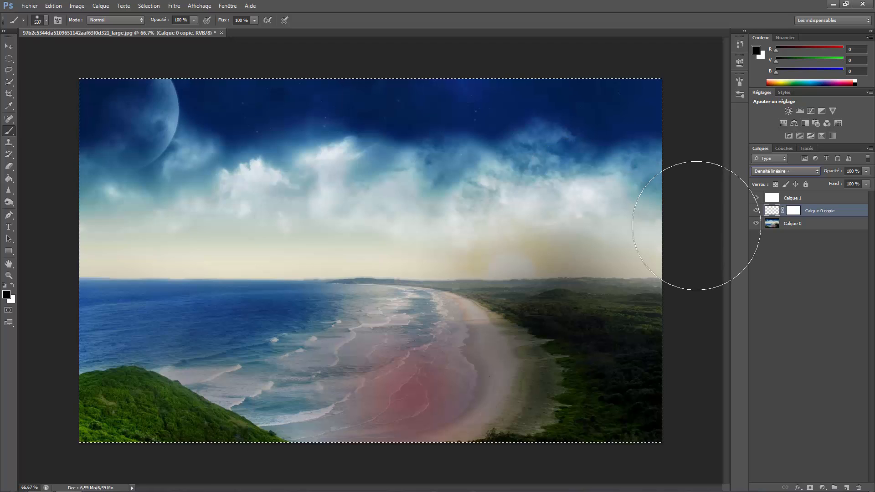
pyautogui.hotkey('ctrl', 'd')
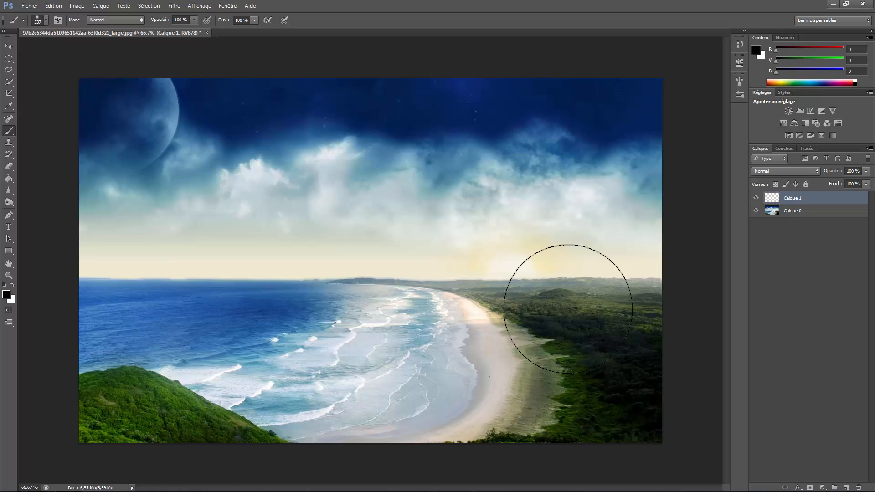
# Set Calque 1 to Eclaircir mode and fill it with white (Blanc) at 100 % opacity
pyautogui.click(771, 171)
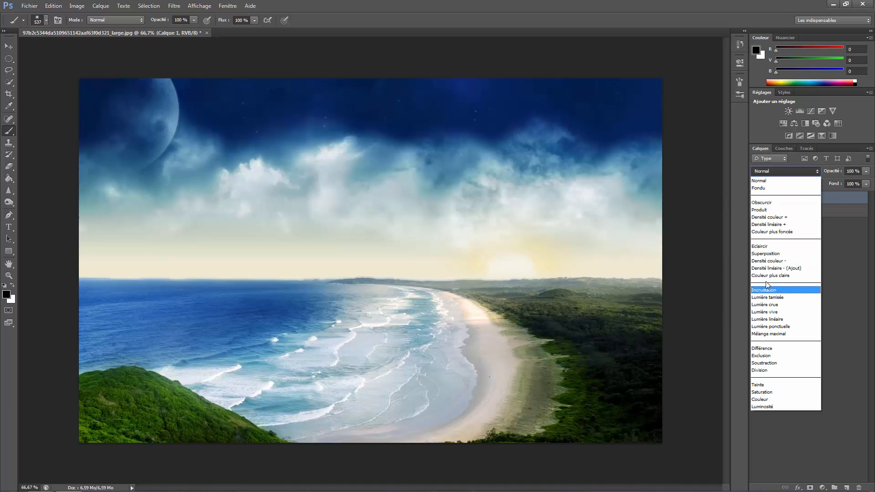
pyautogui.click(763, 246)
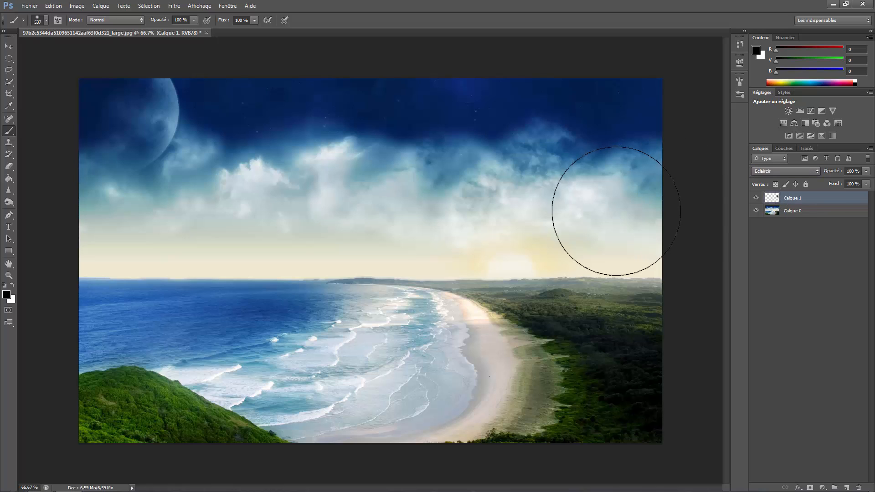
pyautogui.click(621, 217)
pyautogui.hotkey('shift', 'F5')
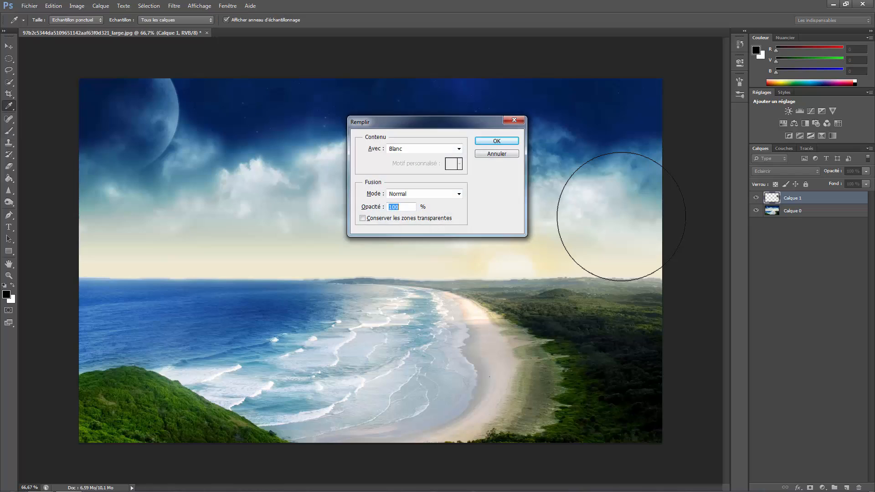
pyautogui.press('Return')
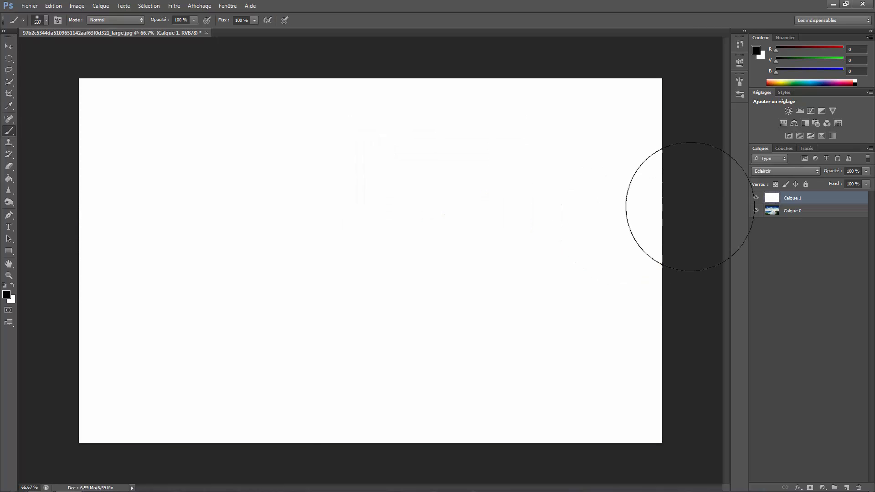
# Keep Calque 1 in Eclaircir mode and paint a black stroke over the clouds and horizon beside the sun
pyautogui.click(811, 171)
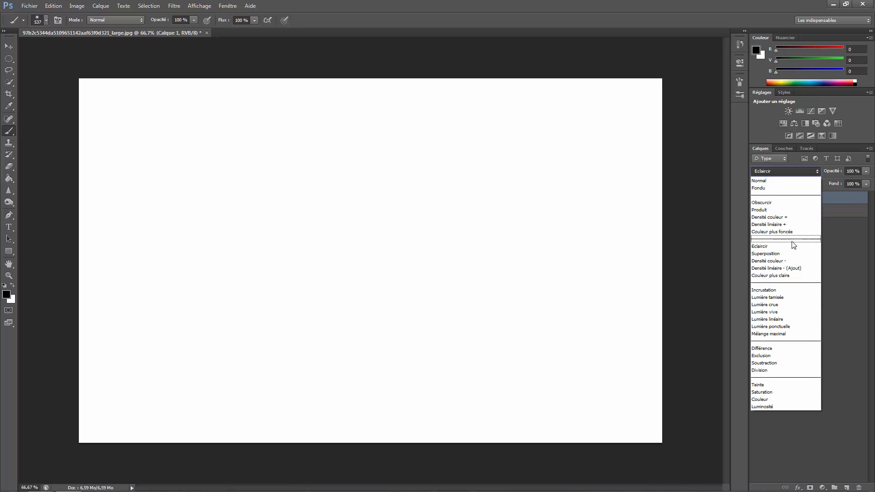
pyautogui.click(693, 242)
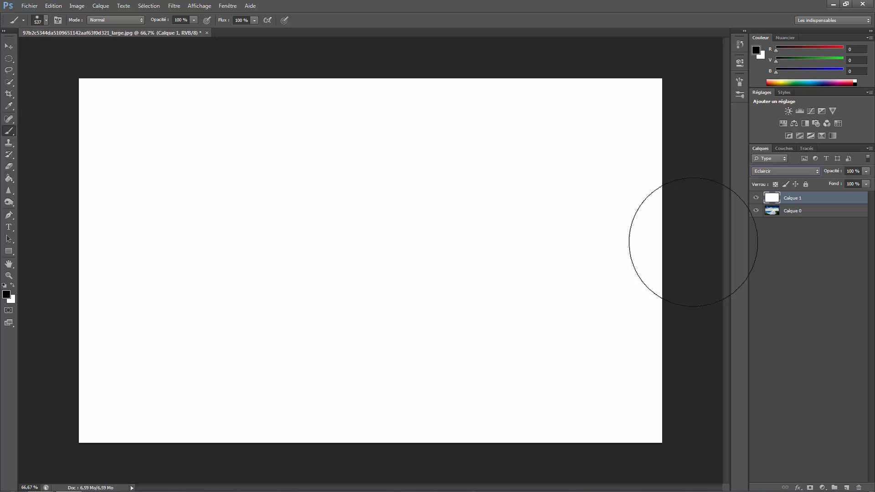
pyautogui.click(783, 171)
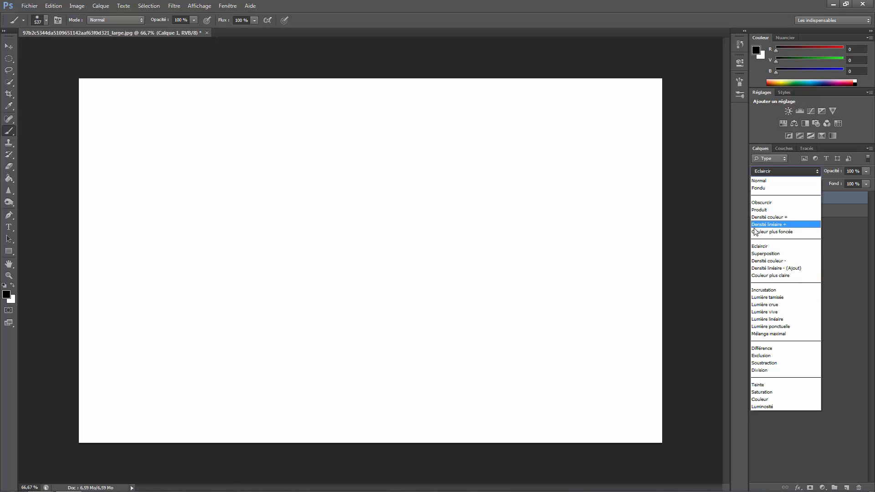
pyautogui.click(766, 246)
pyautogui.moveTo(590, 257); pyautogui.dragTo(697, 264)
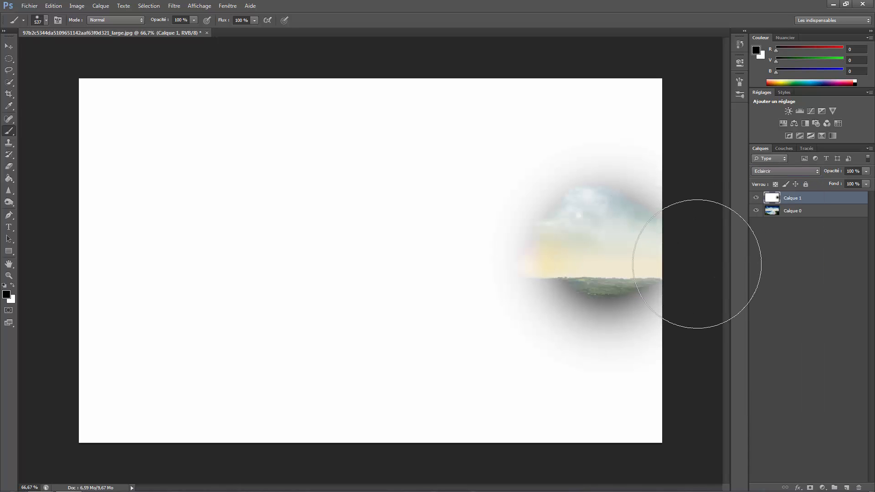
# Fill Calque 1 with black (Noir) in Normal mode at 100 % opacity
pyautogui.hotkey('shift', 'F5')
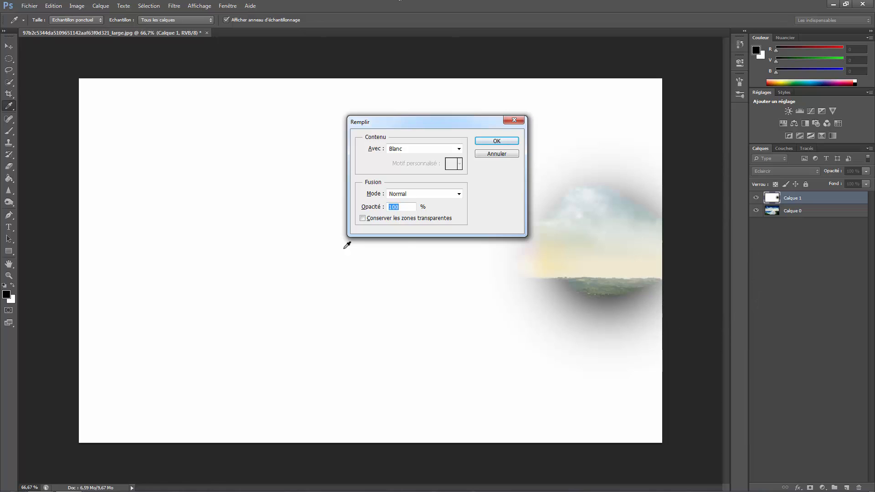
pyautogui.click(403, 150)
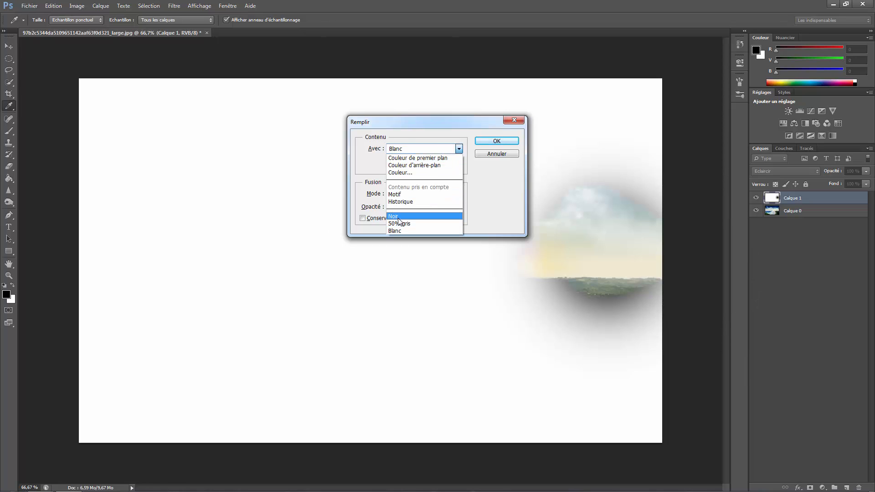
pyautogui.click(398, 217)
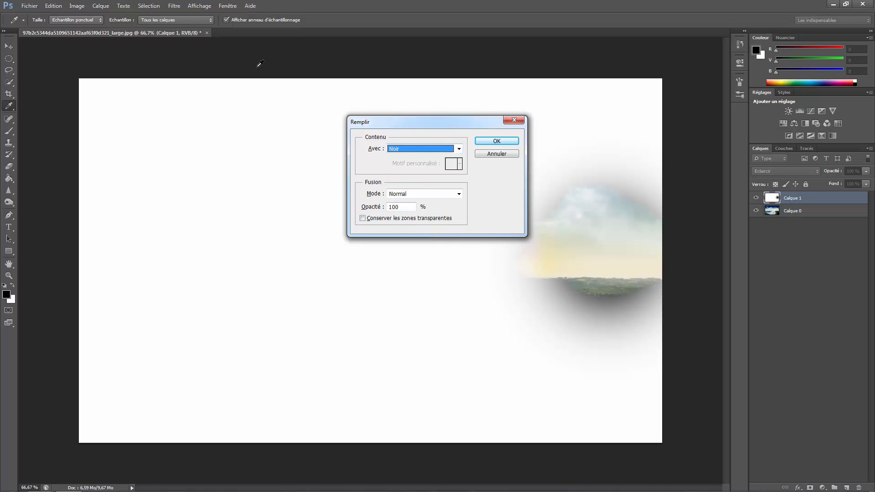
pyautogui.click(78, 6)
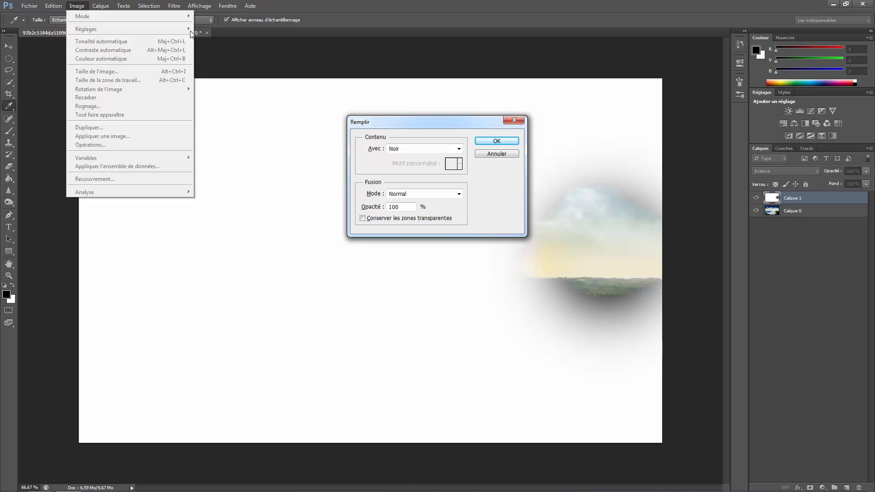
pyautogui.click(497, 140)
pyautogui.press('b')
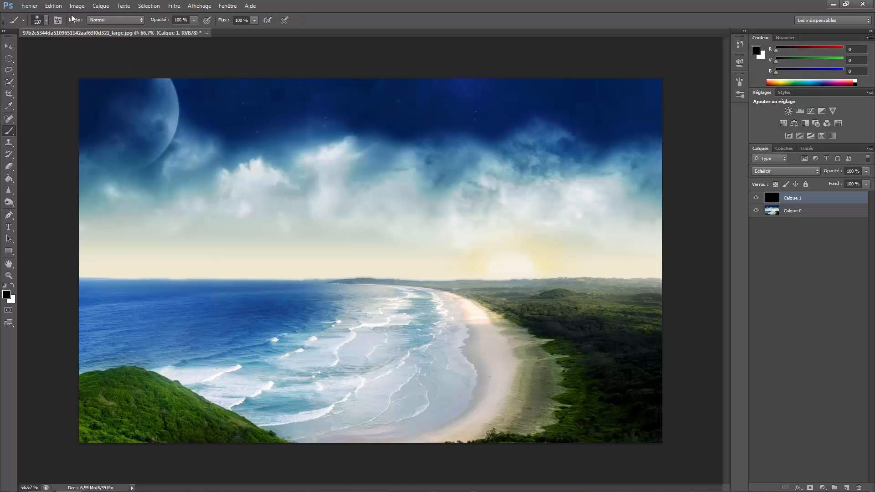
pyautogui.click(59, 7)
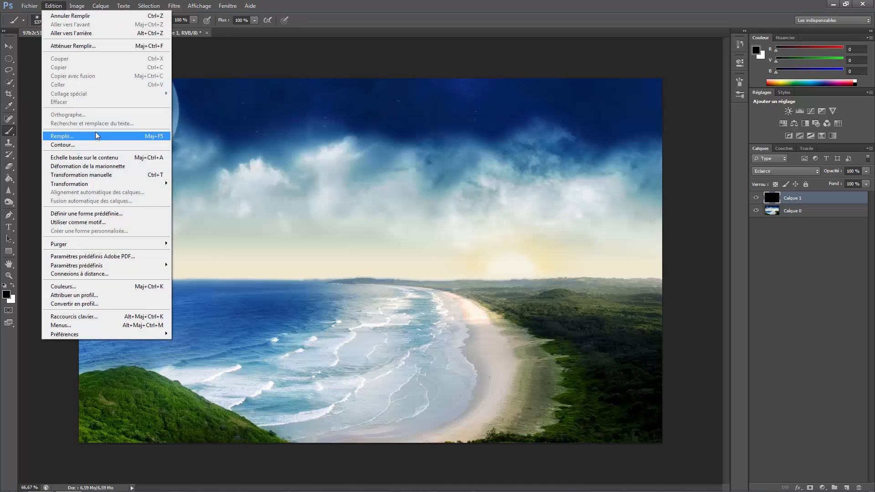
pyautogui.click(233, 53)
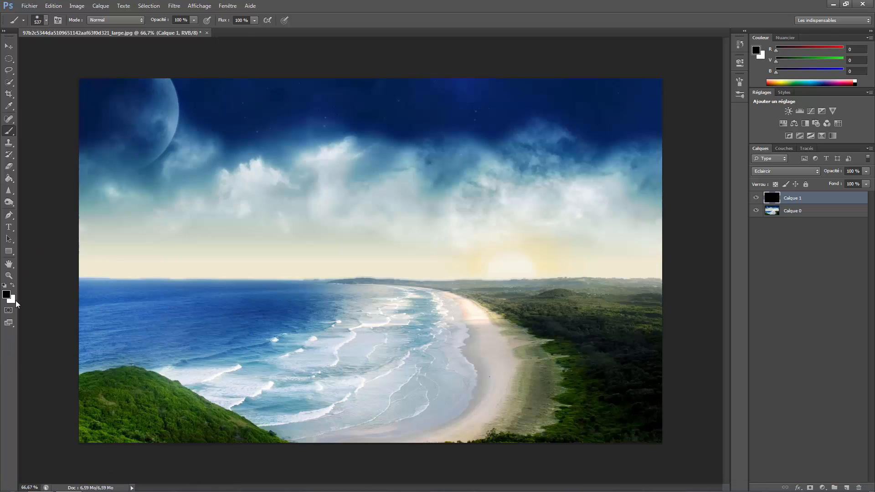
# Make white the foreground colour and dab it over the sea, surf, beach and forest on Calque 1
pyautogui.press('x')
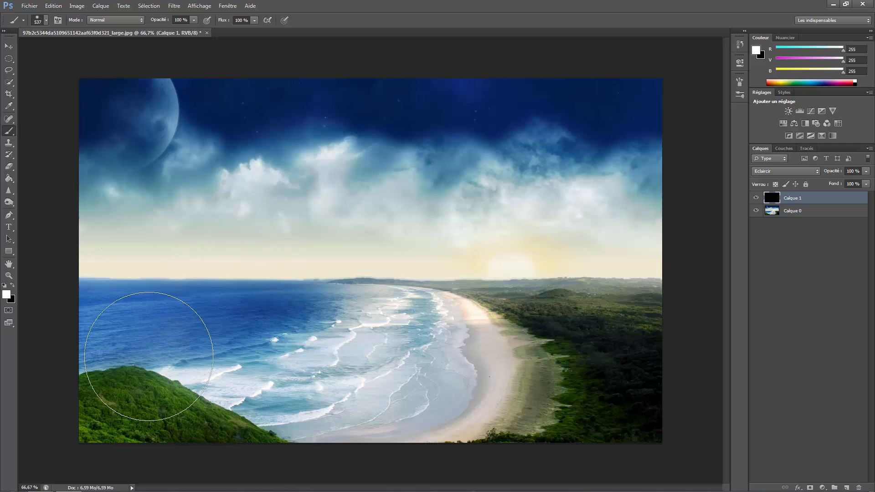
pyautogui.click(179, 314)
pyautogui.hotkey('ctrl', 'z')
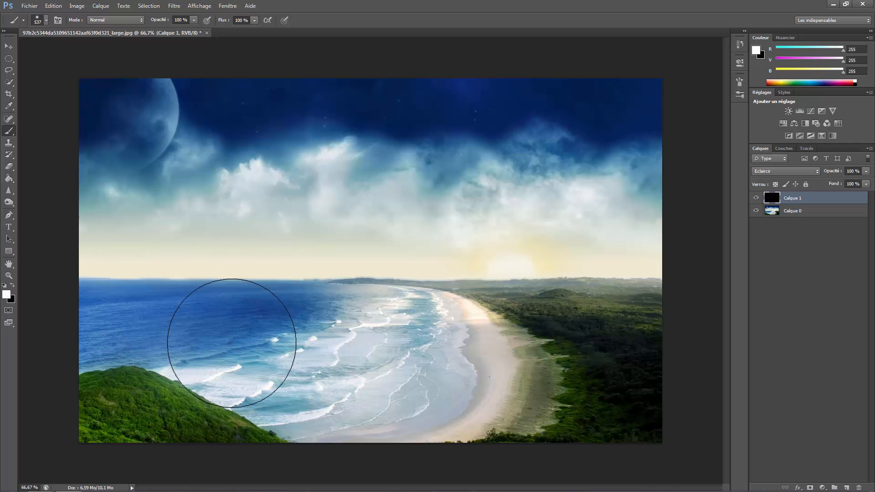
pyautogui.click(187, 310)
pyautogui.click(347, 322)
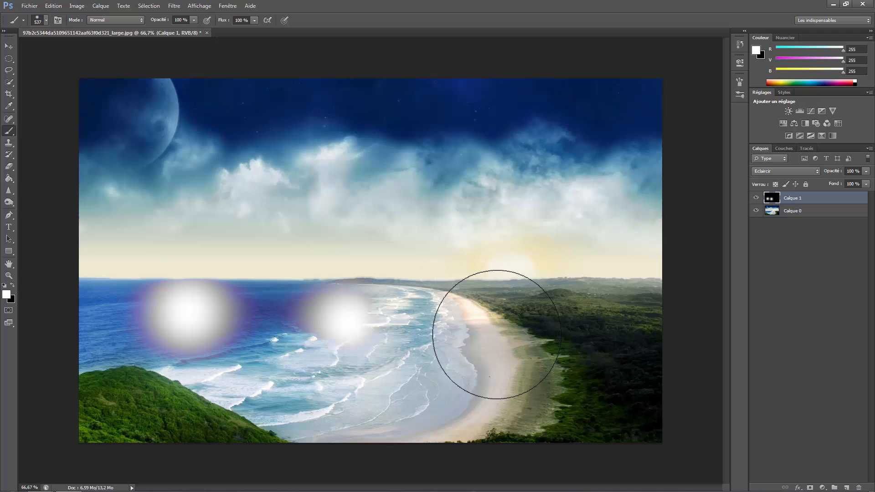
pyautogui.click(497, 333)
pyautogui.click(593, 351)
pyautogui.click(545, 388)
# Undo all the white dabs on Calque 1, back to the plain black fill
pyautogui.hotkey('ctrl', 'z')
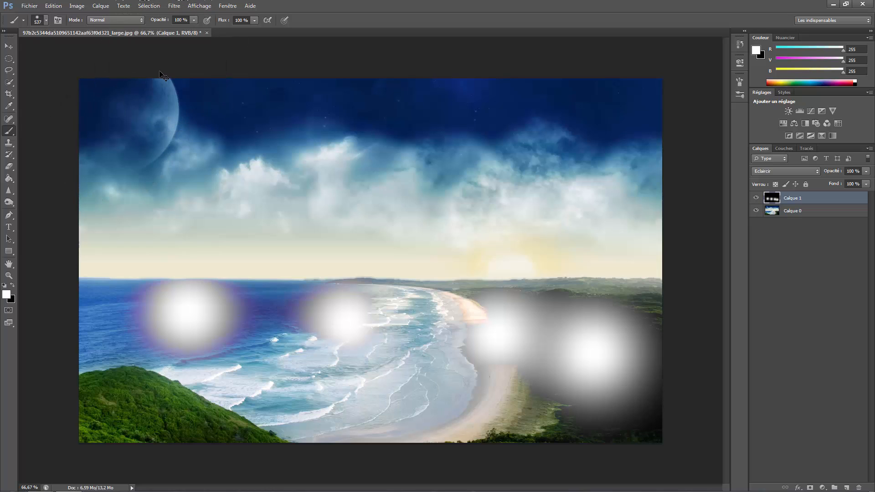
pyautogui.hotkey('ctrl', 'alt', 'z')
pyautogui.hotkey('ctrl', 'alt', 'z')
pyautogui.hotkey('ctrl', 'alt', 'z')
pyautogui.hotkey('ctrl', 'alt', 'z')
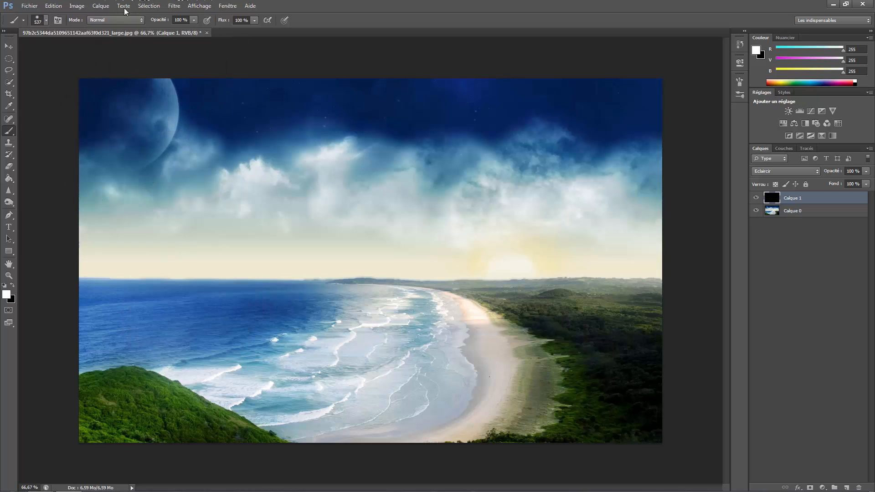
# Lower the brush opacity to 12 % and paint white over the sea and the forest on Calque 1
pyautogui.moveTo(158, 21); pyautogui.dragTo(118, 35)
pyautogui.click(208, 319)
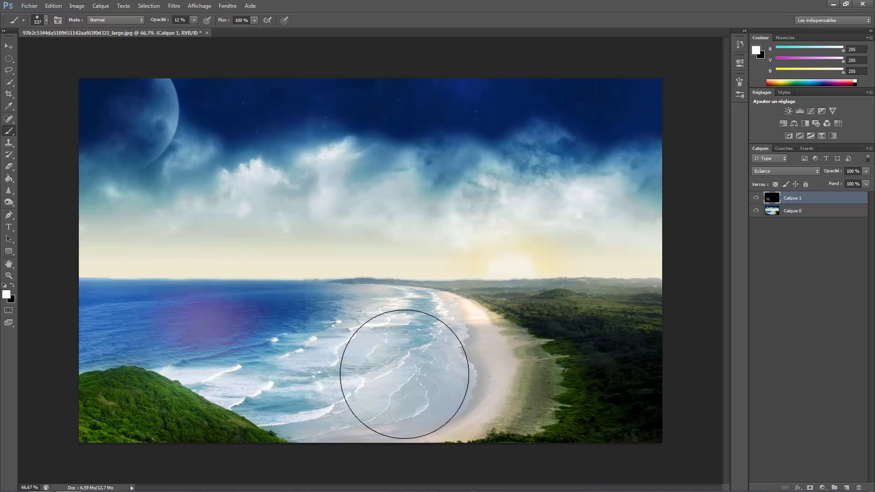
pyautogui.moveTo(492, 307)
pyautogui.mouseDown()
pyautogui.moveTo(581, 303)
pyautogui.moveTo(618, 368)
pyautogui.moveTo(645, 449)
pyautogui.moveTo(551, 401)
pyautogui.moveTo(592, 310)
pyautogui.mouseUp()
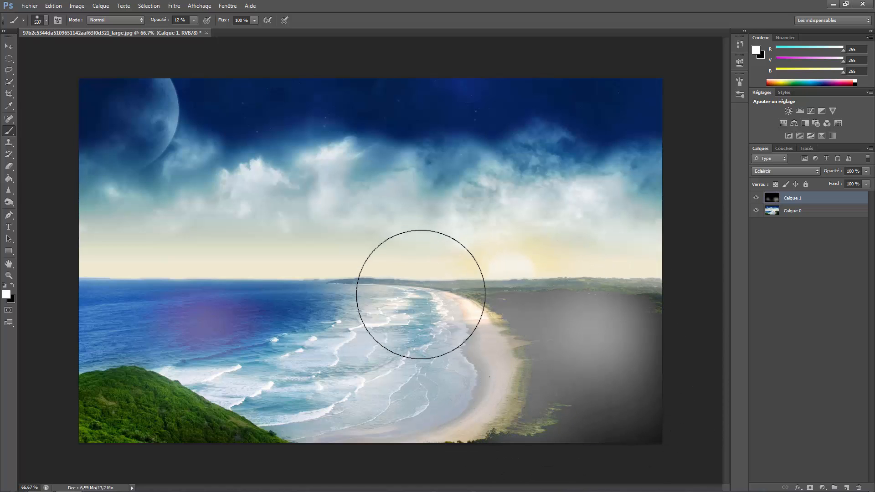
# Set the foreground colour to red (ff0000) and paint over the hill, sea, forest and dark sky on Calque 1
pyautogui.click(6, 295)
pyautogui.moveTo(500, 236); pyautogui.dragTo(623, 108)
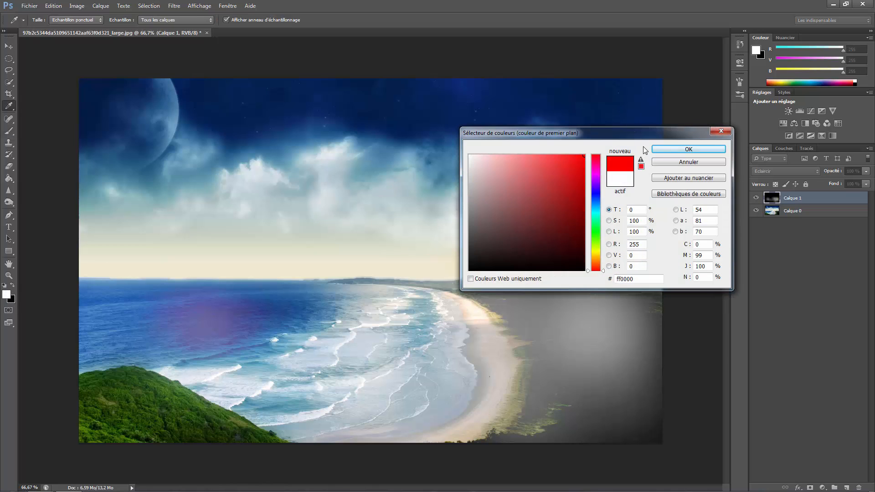
pyautogui.click(688, 149)
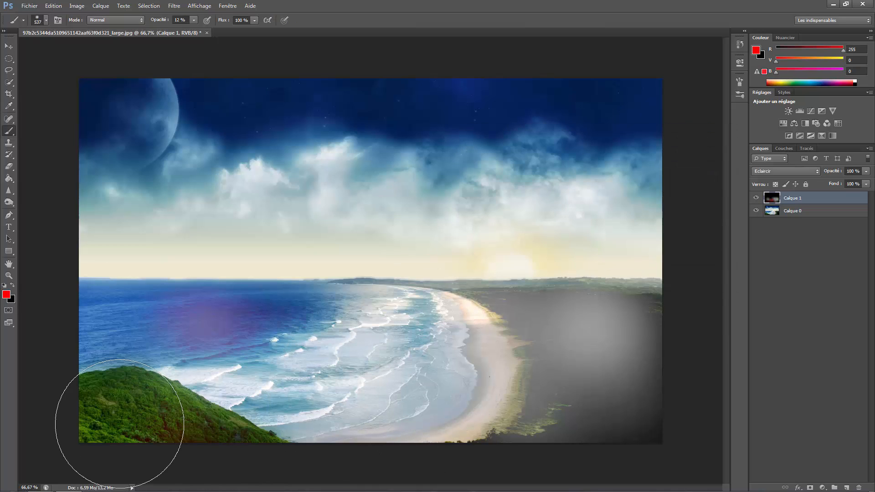
pyautogui.moveTo(120, 424)
pyautogui.mouseDown()
pyautogui.moveTo(82, 414)
pyautogui.moveTo(219, 479)
pyautogui.moveTo(238, 342)
pyautogui.moveTo(99, 392)
pyautogui.moveTo(369, 182)
pyautogui.moveTo(644, 186)
pyautogui.moveTo(117, 450)
pyautogui.moveTo(64, 444)
pyautogui.moveTo(651, 300)
pyautogui.moveTo(472, 149)
pyautogui.mouseUp()
pyautogui.click(199, 5)
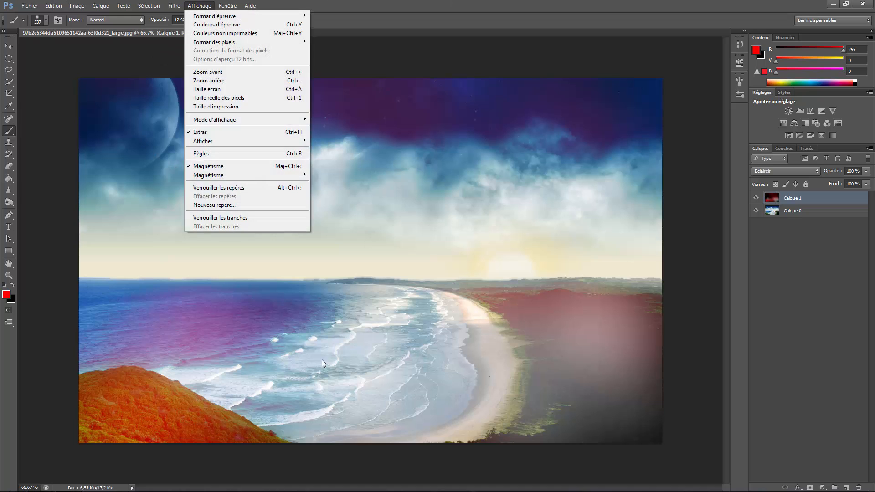
pyautogui.click(322, 359)
# Refill Calque 1 with black (Noir) at 100 % opacity and hide the layer
pyautogui.hotkey('shift', 'F5')
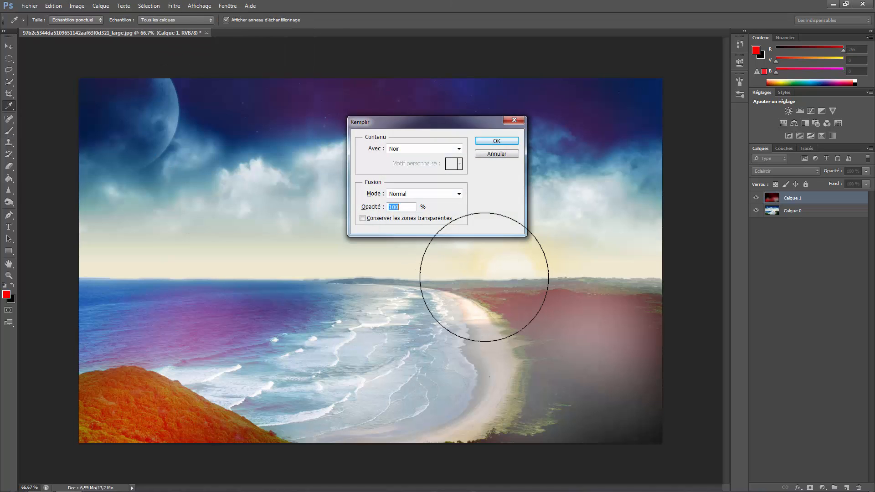
pyautogui.press('Return')
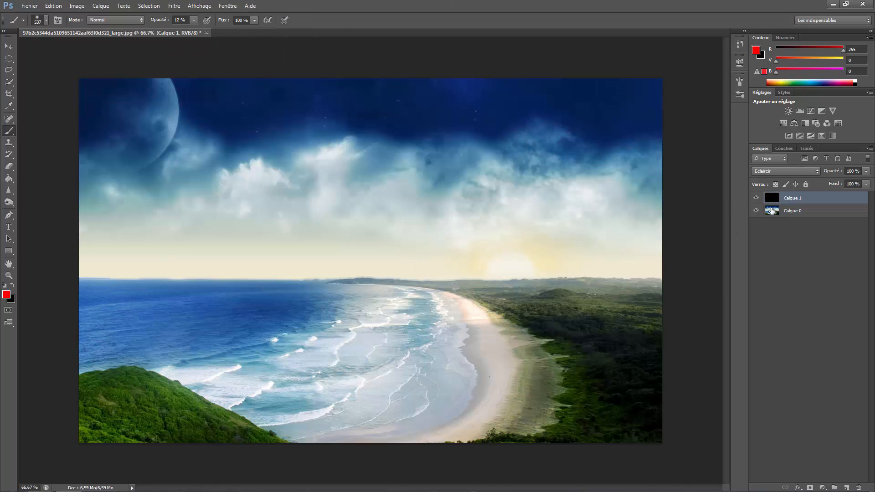
pyautogui.click(756, 199)
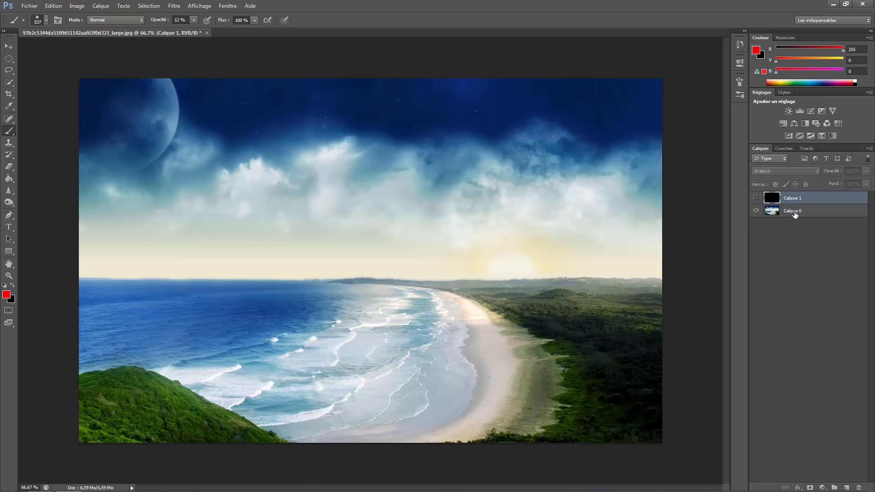
# Duplicate Calque 0 and set the copy's blend mode to Eclaircir
pyautogui.click(795, 212)
pyautogui.hotkey('ctrl', 'j')
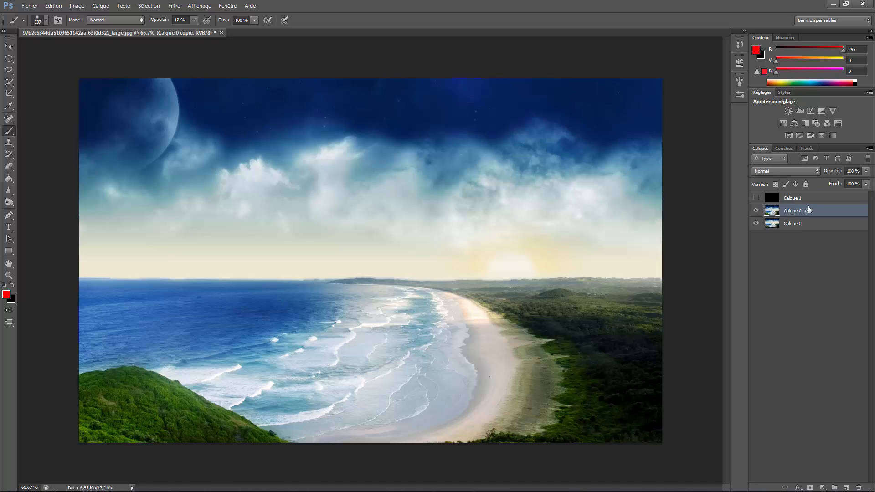
pyautogui.click(788, 171)
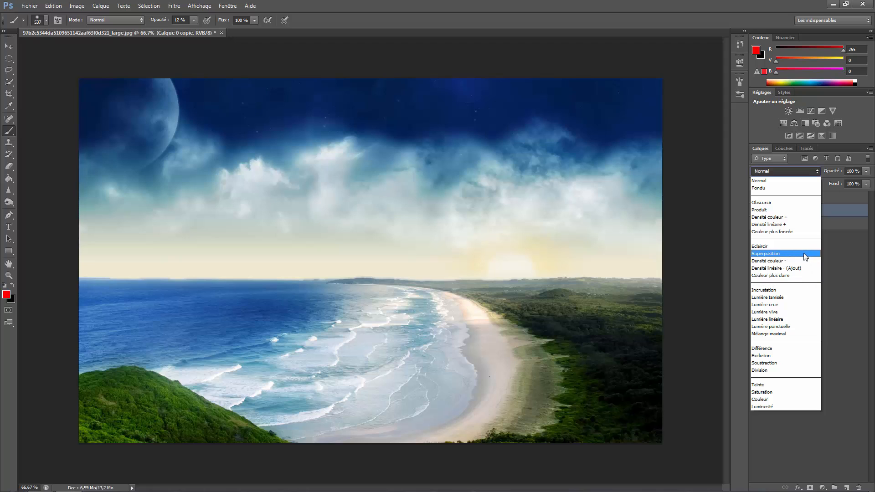
pyautogui.click(783, 247)
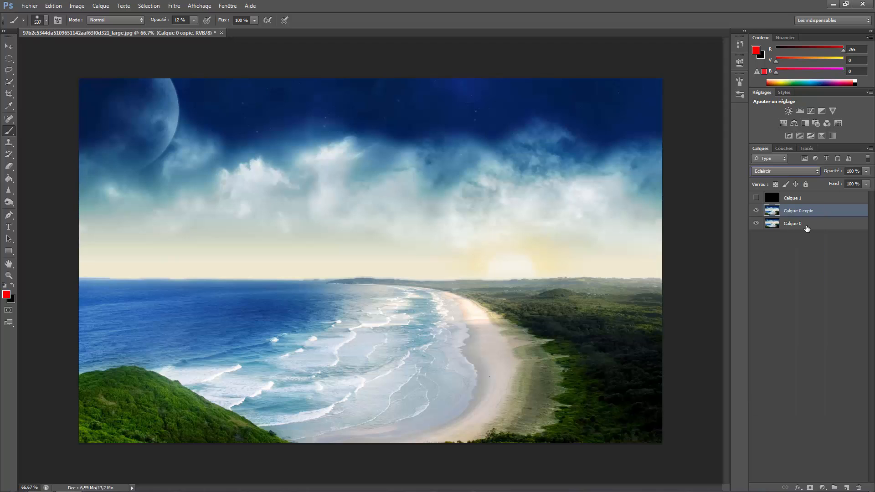
# Lighten the green hill and the dark forest on the Calque 0 copy with the Densité - tool at 50 % exposure
pyautogui.click(9, 202)
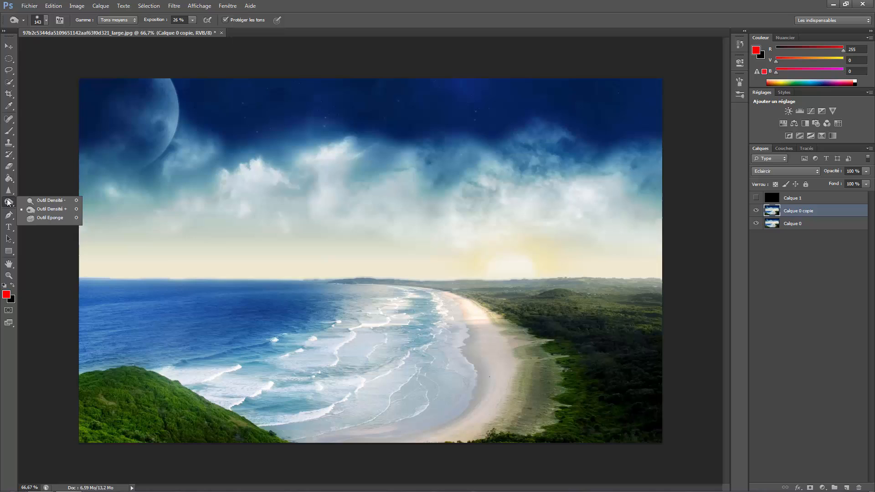
pyautogui.click(55, 202)
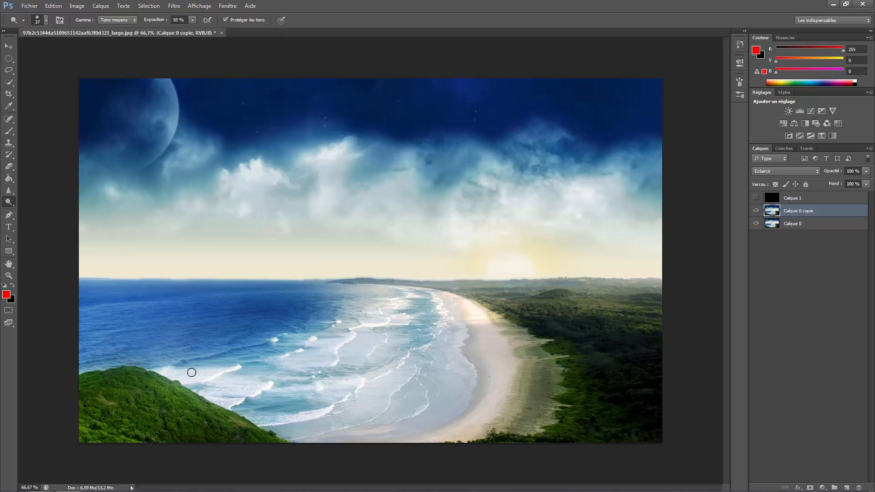
pyautogui.moveTo(189, 384); pyautogui.dragTo(236, 388)
pyautogui.moveTo(146, 409)
pyautogui.mouseDown()
pyautogui.moveTo(239, 444)
pyautogui.moveTo(168, 439)
pyautogui.mouseUp()
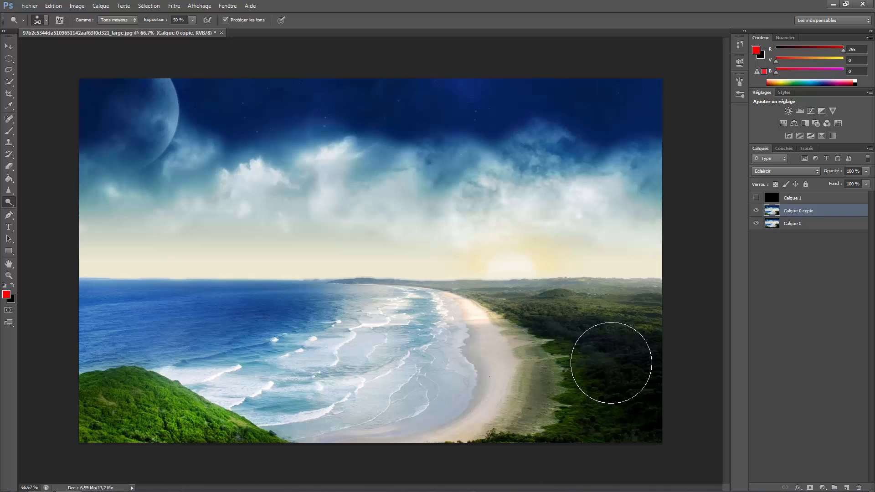
pyautogui.moveTo(614, 359)
pyautogui.mouseDown()
pyautogui.moveTo(570, 335)
pyautogui.moveTo(611, 328)
pyautogui.moveTo(625, 383)
pyautogui.moveTo(641, 375)
pyautogui.moveTo(621, 371)
pyautogui.moveTo(648, 416)
pyautogui.moveTo(644, 403)
pyautogui.moveTo(547, 319)
pyautogui.moveTo(574, 350)
pyautogui.mouseUp()
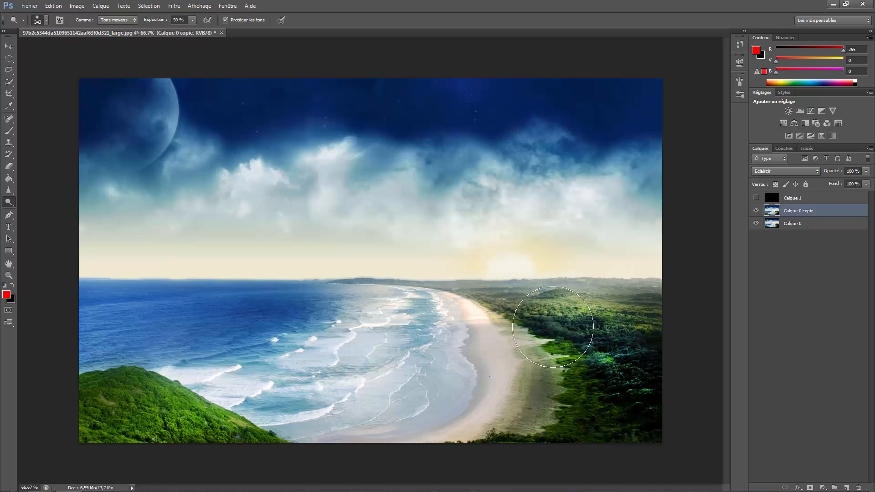
pyautogui.moveTo(648, 427)
pyautogui.mouseDown()
pyautogui.moveTo(626, 392)
pyautogui.moveTo(649, 427)
pyautogui.moveTo(504, 439)
pyautogui.moveTo(577, 424)
pyautogui.moveTo(570, 390)
pyautogui.moveTo(601, 389)
pyautogui.moveTo(650, 429)
pyautogui.moveTo(611, 367)
pyautogui.moveTo(535, 315)
pyautogui.moveTo(664, 313)
pyautogui.mouseUp()
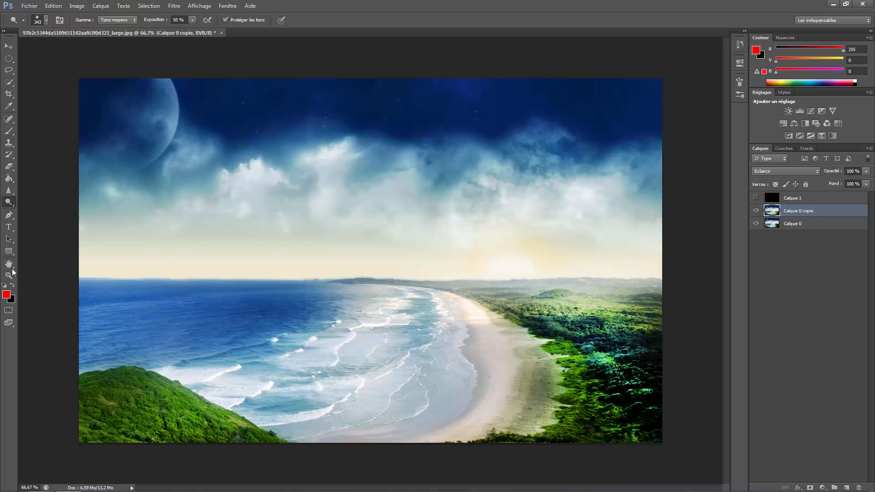
# Darken the beach edge and the forest on the Calque 0 copy with the Densité + tool at 26 % exposure
pyautogui.rightClick(12, 201)
pyautogui.click(26, 208)
pyautogui.moveTo(521, 305)
pyautogui.mouseDown()
pyautogui.moveTo(596, 293)
pyautogui.moveTo(657, 322)
pyautogui.moveTo(603, 328)
pyautogui.moveTo(511, 308)
pyautogui.mouseUp()
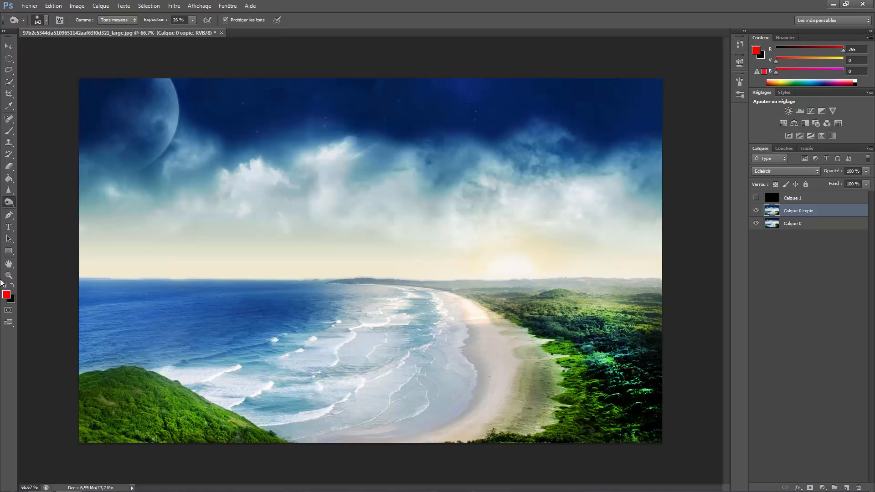
pyautogui.rightClick(9, 202)
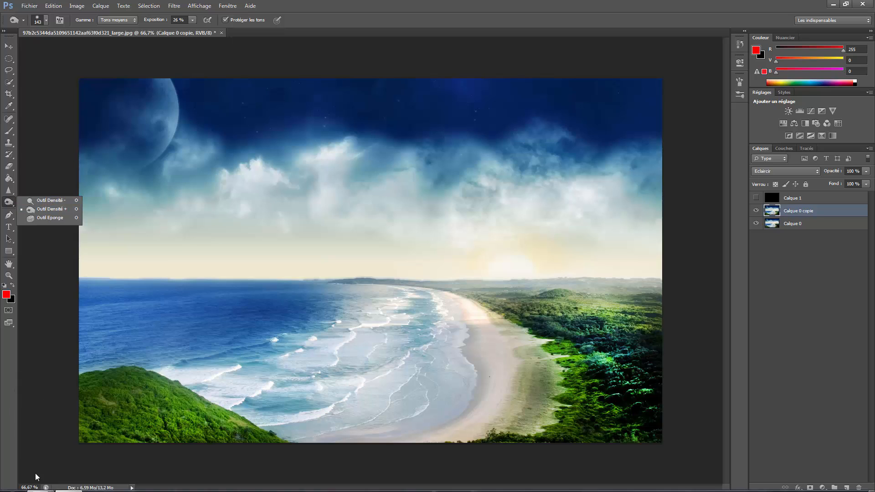
pyautogui.click(48, 209)
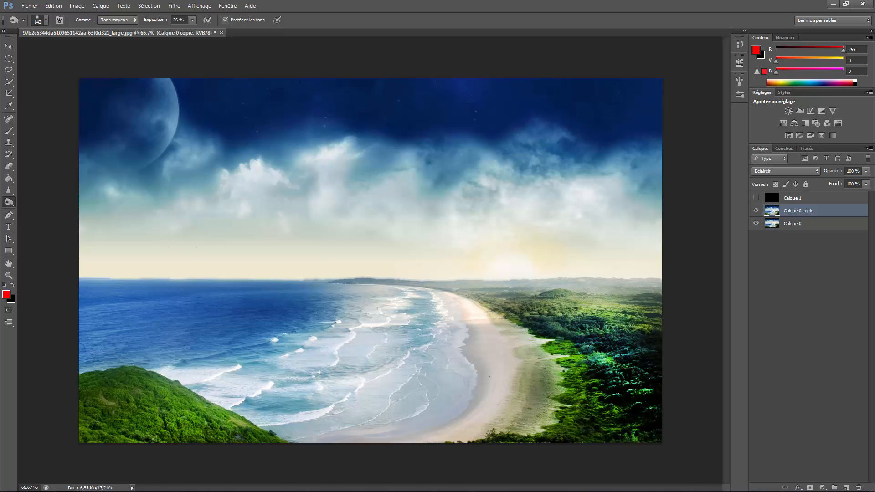
pyautogui.moveTo(620, 391)
pyautogui.mouseDown()
pyautogui.moveTo(611, 367)
pyautogui.moveTo(588, 356)
pyautogui.moveTo(618, 356)
pyautogui.moveTo(593, 357)
pyautogui.moveTo(615, 358)
pyautogui.moveTo(595, 364)
pyautogui.moveTo(614, 356)
pyautogui.mouseUp()
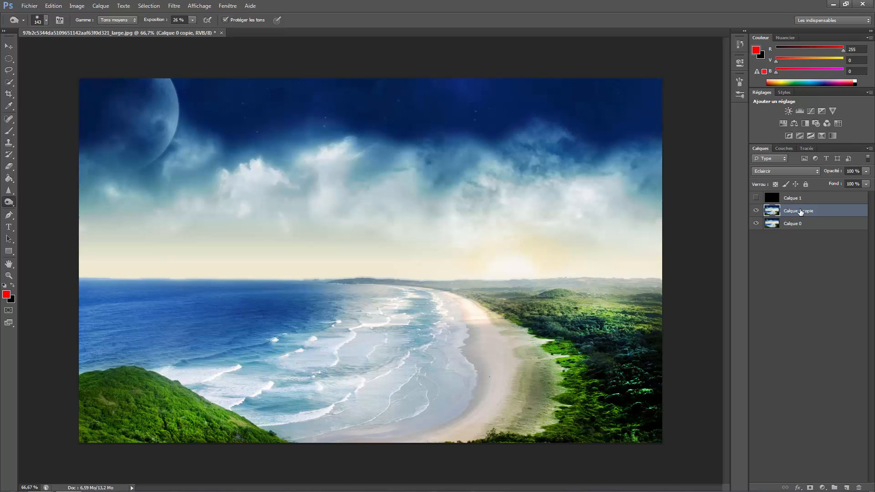
# Delete the Calque 0 copy and show Calque 1 in Superposition mode
pyautogui.press('Delete')
pyautogui.click(791, 198)
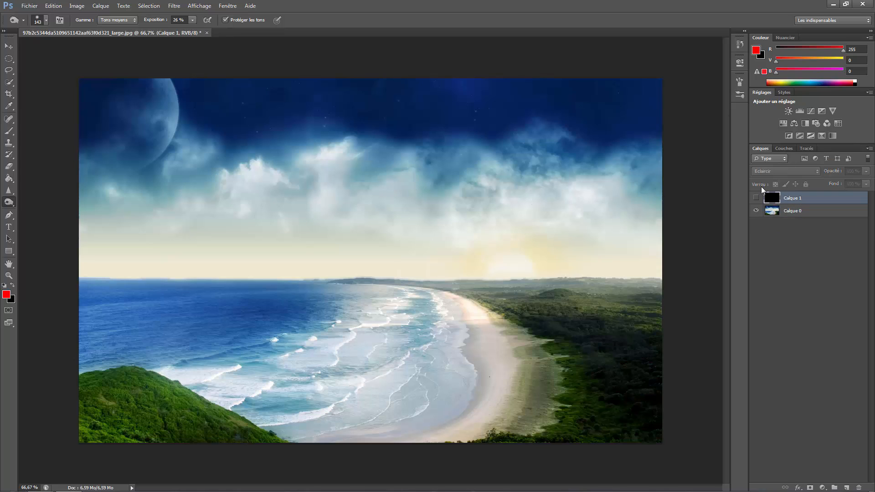
pyautogui.click(756, 198)
pyautogui.click(769, 173)
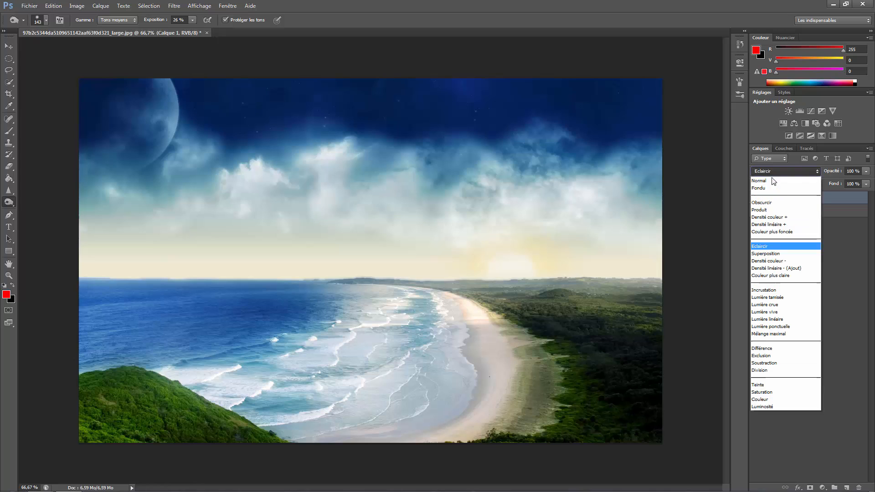
pyautogui.click(778, 255)
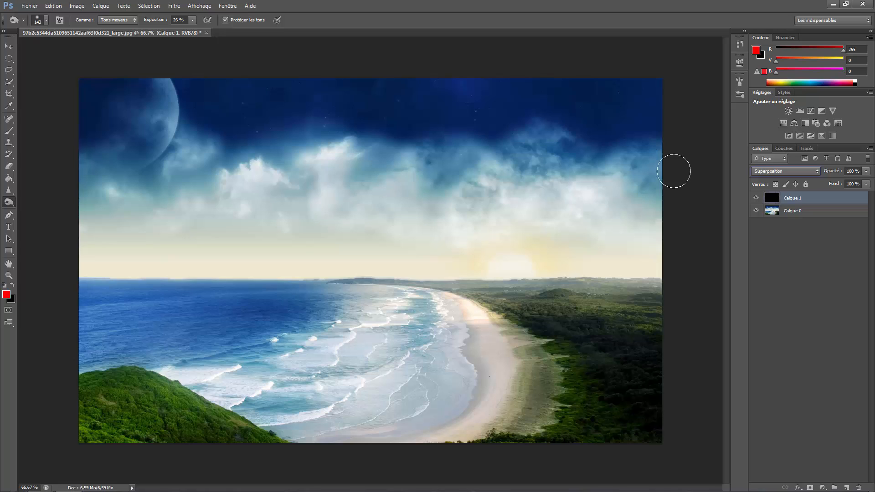
# Hide Calque 0 and try a red brush stroke across Calque 1 at 12 % opacity
pyautogui.click(756, 210)
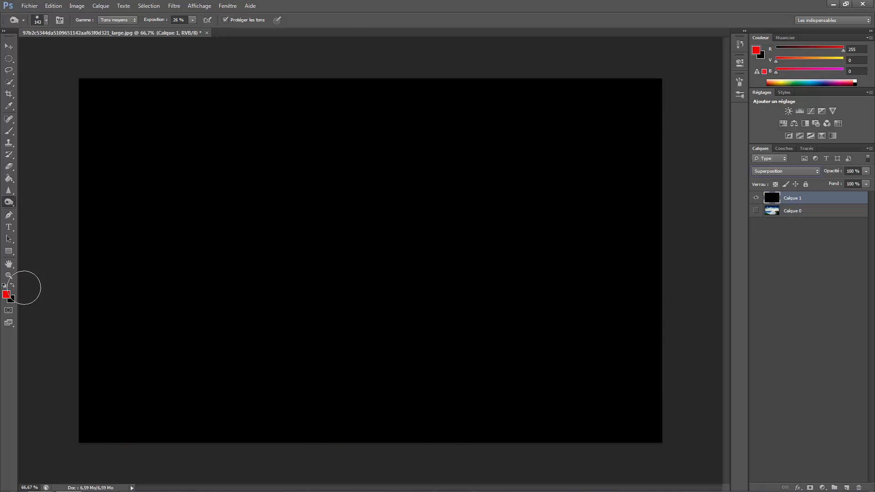
pyautogui.click(9, 130)
pyautogui.moveTo(190, 309)
pyautogui.mouseDown()
pyautogui.moveTo(341, 271)
pyautogui.moveTo(498, 271)
pyautogui.moveTo(411, 303)
pyautogui.mouseUp()
pyautogui.hotkey('ctrl', 'z')
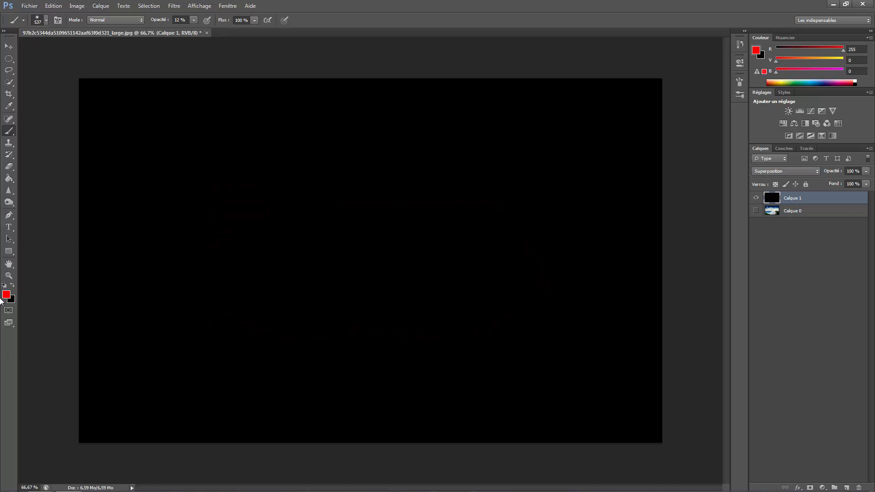
# Paint a red smiley face on Calque 1 with a smaller brush at 100 % opacity and show Calque 0 again
pyautogui.moveTo(152, 22); pyautogui.dragTo(250, 38)
pyautogui.moveTo(347, 306); pyautogui.dragTo(255, 298)
pyautogui.click(304, 169)
pyautogui.click(426, 182)
pyautogui.click(356, 246)
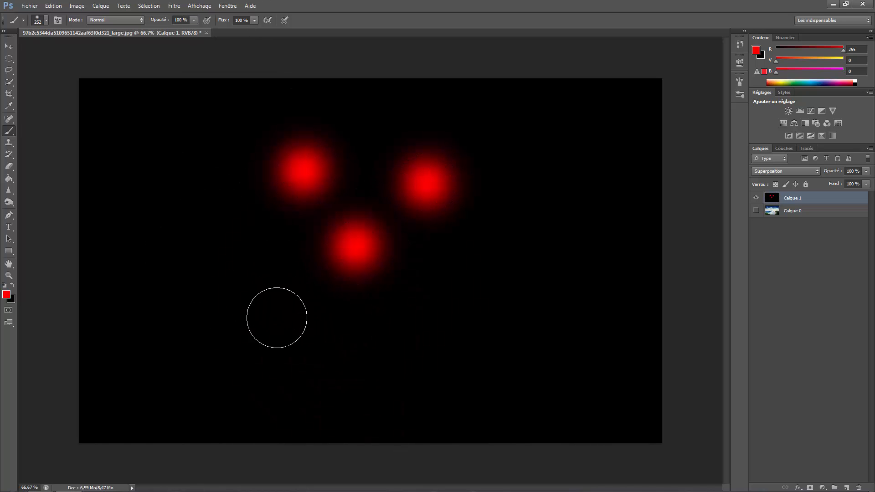
pyautogui.moveTo(277, 317)
pyautogui.mouseDown()
pyautogui.moveTo(454, 342)
pyautogui.moveTo(488, 266)
pyautogui.mouseUp()
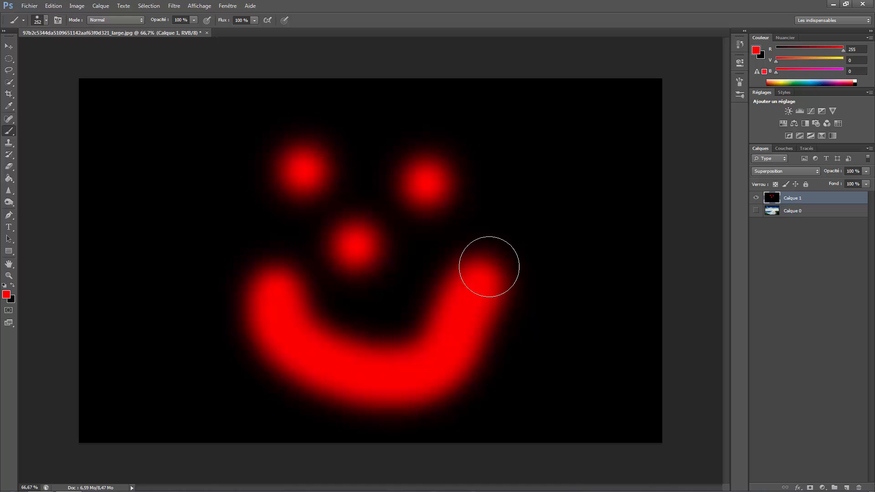
pyautogui.click(756, 210)
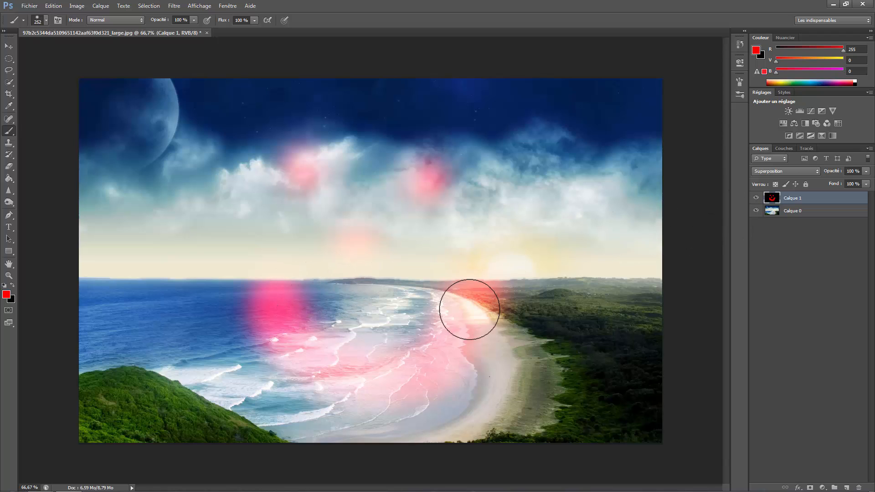
# Compare the smiley with and without Calque 0, and duplicate Calque 1 four times
pyautogui.click(756, 213)
pyautogui.click(756, 212)
pyautogui.hotkey('ctrl', 'j')
pyautogui.hotkey('ctrl', 'j')
pyautogui.hotkey('ctrl', 'j')
pyautogui.hotkey('ctrl', 'j')
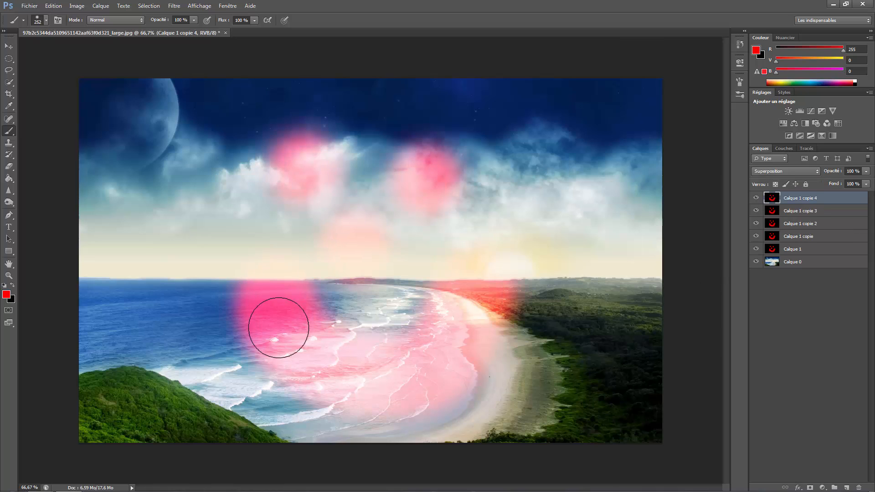
# Undo the four duplications of Calque 1
pyautogui.hotkey('ctrl', 'z')
pyautogui.hotkey('ctrl', 'alt', 'z')
pyautogui.hotkey('ctrl', 'alt', 'z')
pyautogui.hotkey('ctrl', 'alt', 'z')
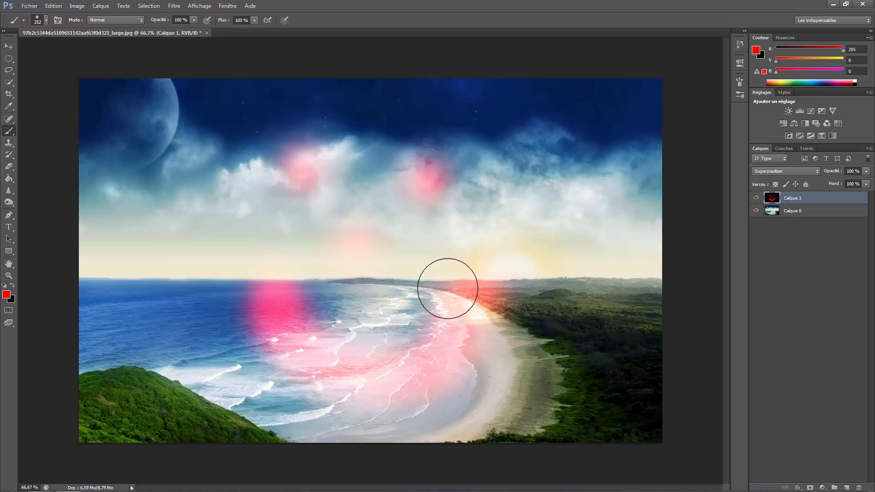
# Set Calque 1 to Densité couleur - and paint black over the whole red smiley with a 672 px brush
pyautogui.click(768, 173)
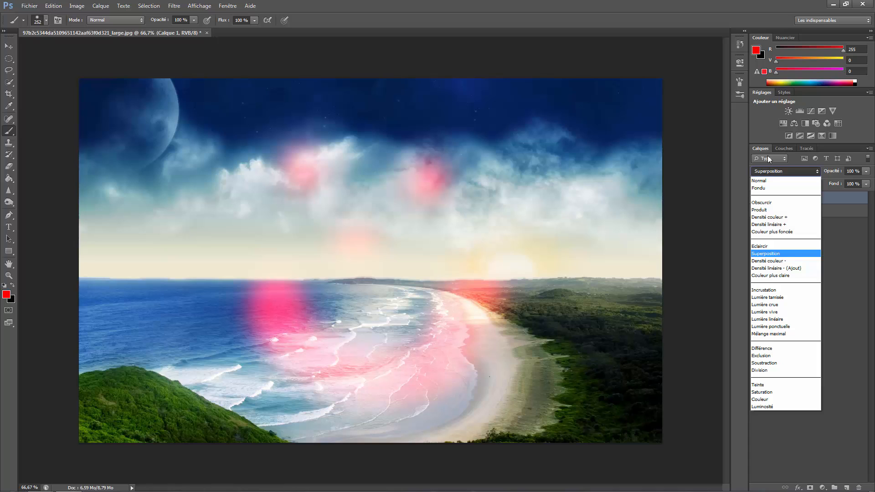
pyautogui.click(776, 261)
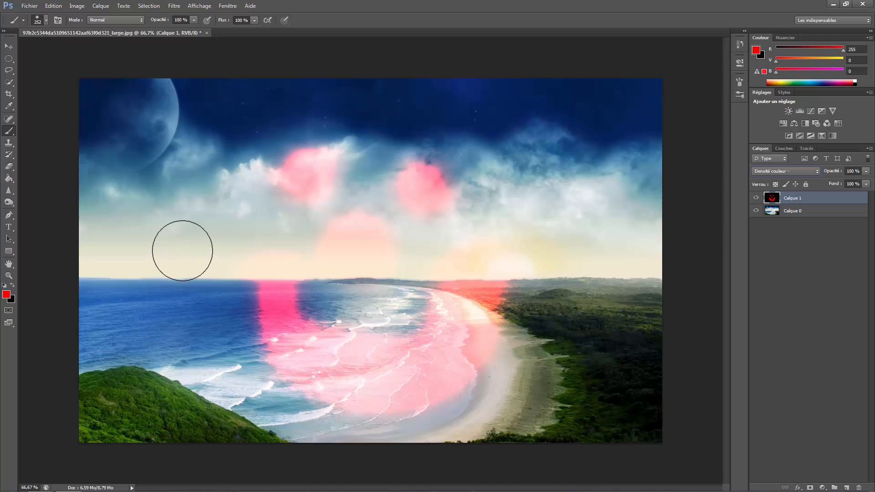
pyautogui.keyDown('alt'); pyautogui.rightClick(173, 276); pyautogui.keyUp('alt')
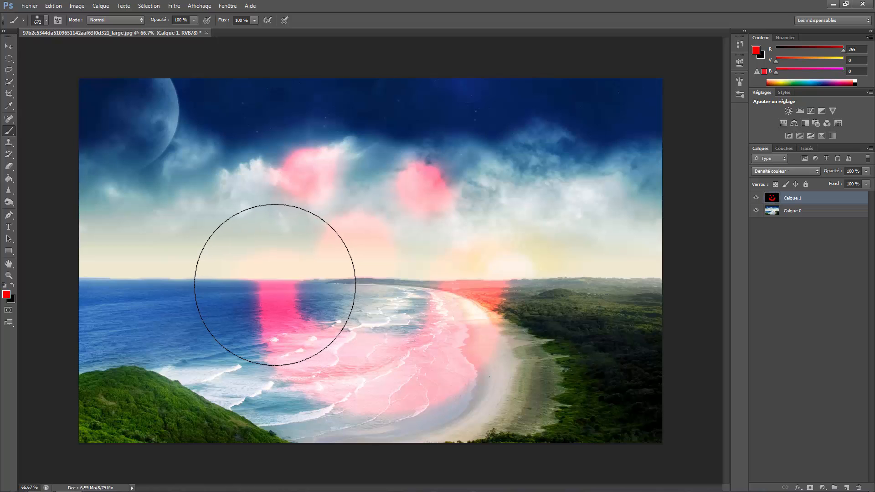
pyautogui.press('x')
pyautogui.moveTo(303, 264); pyautogui.dragTo(295, 199)
pyautogui.click(296, 199)
pyautogui.moveTo(488, 390); pyautogui.dragTo(348, 361)
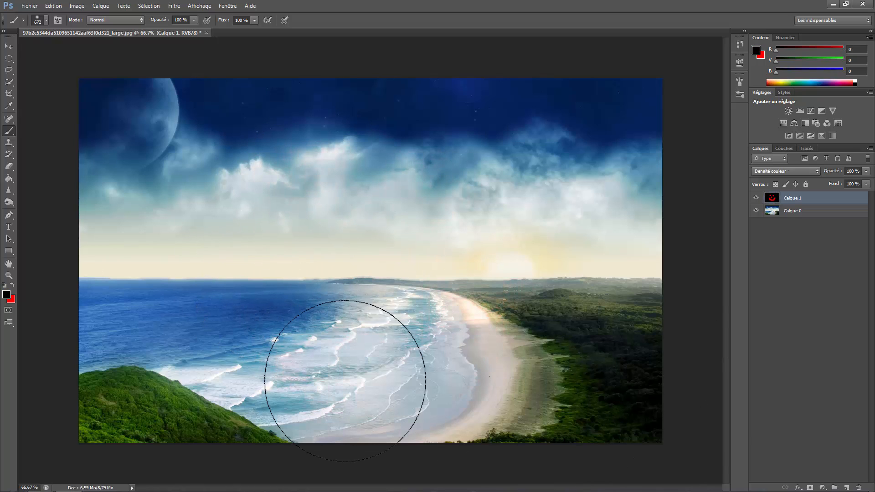
pyautogui.moveTo(339, 254); pyautogui.dragTo(258, 281)
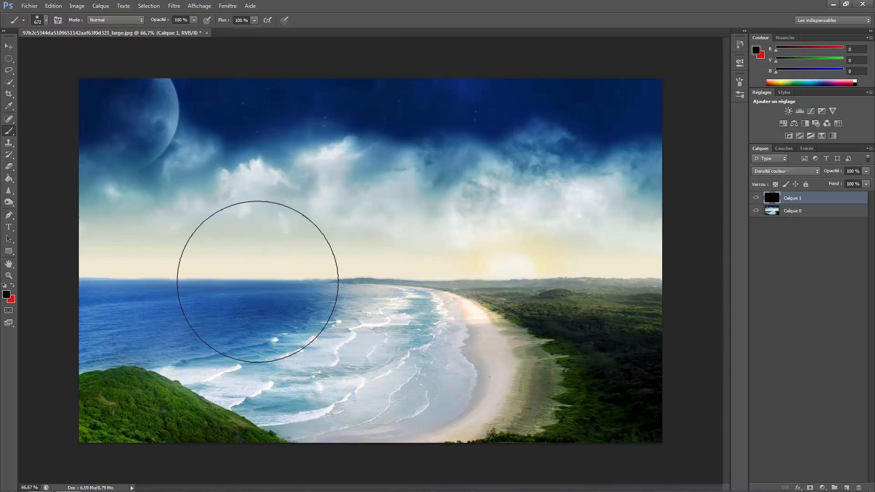
pyautogui.click(784, 170)
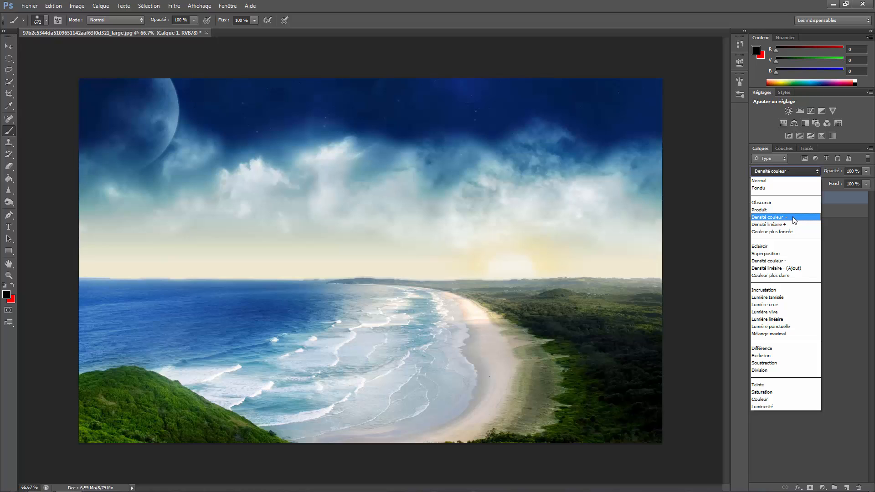
pyautogui.click(775, 261)
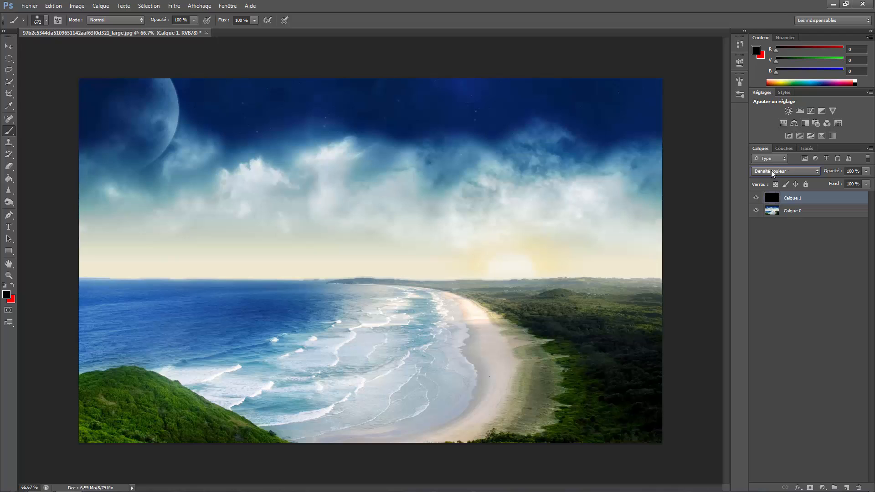
pyautogui.click(7, 295)
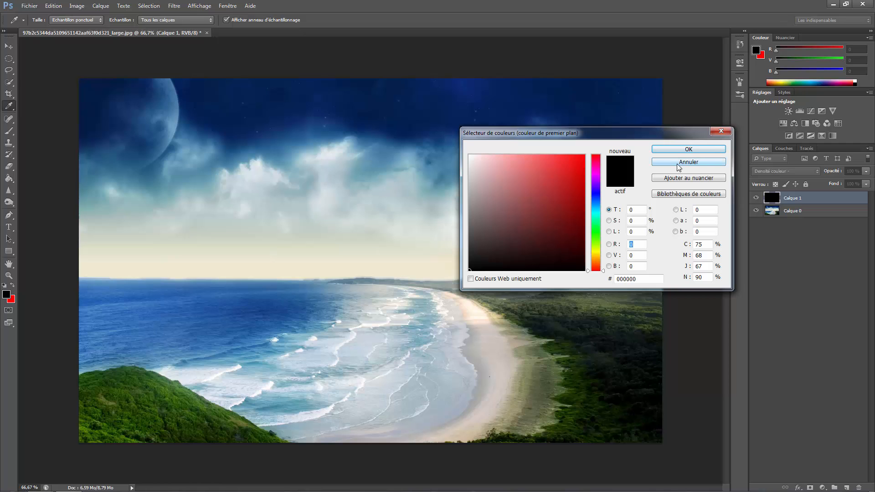
pyautogui.click(706, 166)
# Set the brush's foreground colour to white and try a single dab over the sea horizon on Calque 1
pyautogui.press('b')
pyautogui.press('d')
pyautogui.press('x')
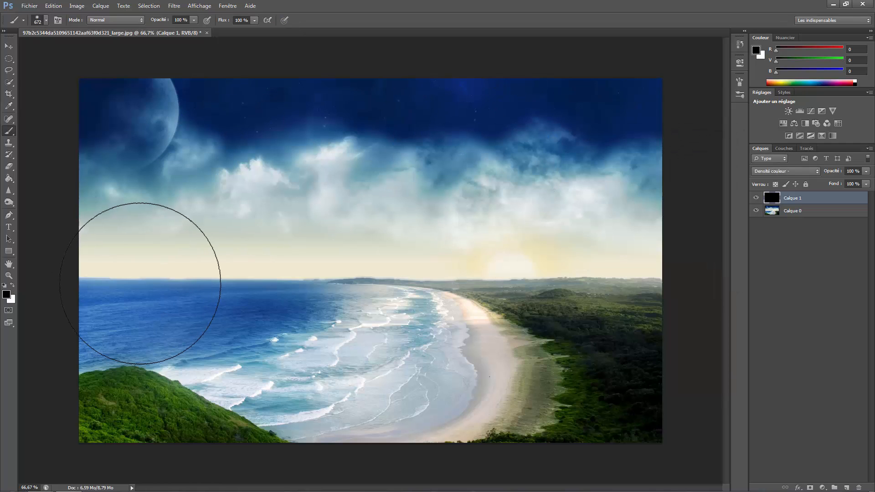
pyautogui.click(262, 278)
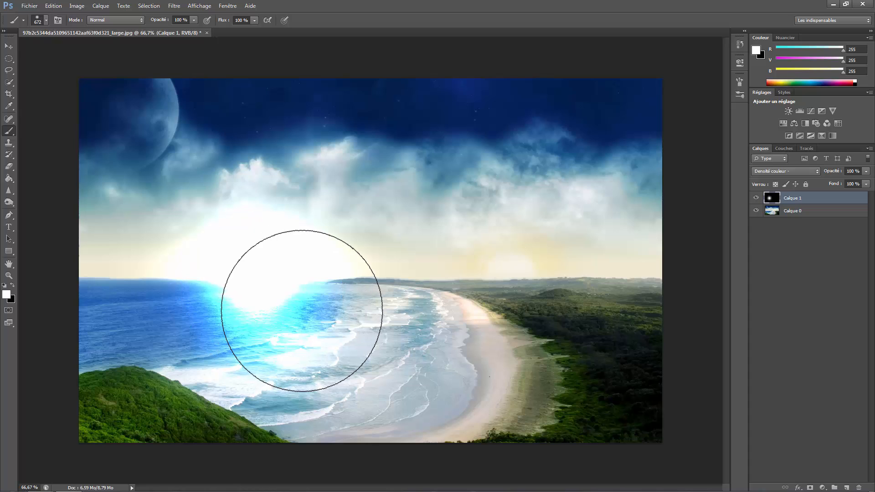
pyautogui.hotkey('ctrl', 'z')
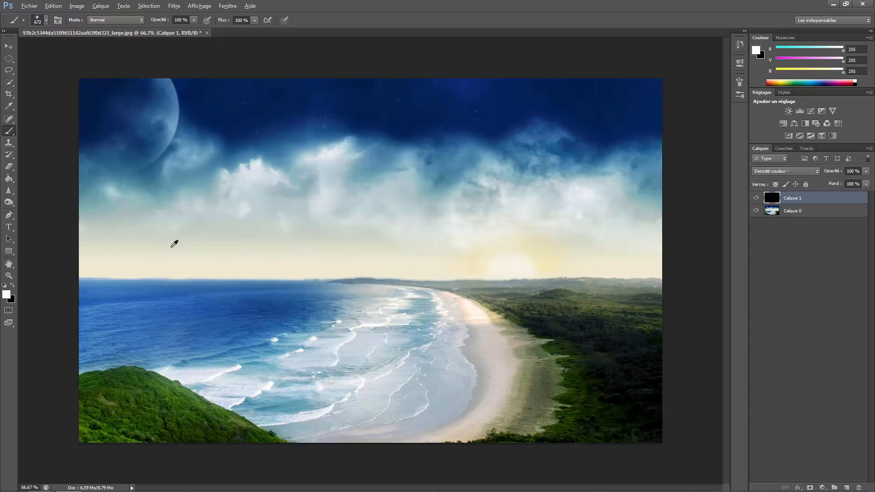
# Reduce the brush size to 516 px and paint white over the moon and the cloud band on Calque 1
pyautogui.moveTo(171, 244)
pyautogui.mouseDown()
pyautogui.moveTo(180, 241)
pyautogui.moveTo(135, 230)
pyautogui.mouseUp()
pyautogui.click(108, 142)
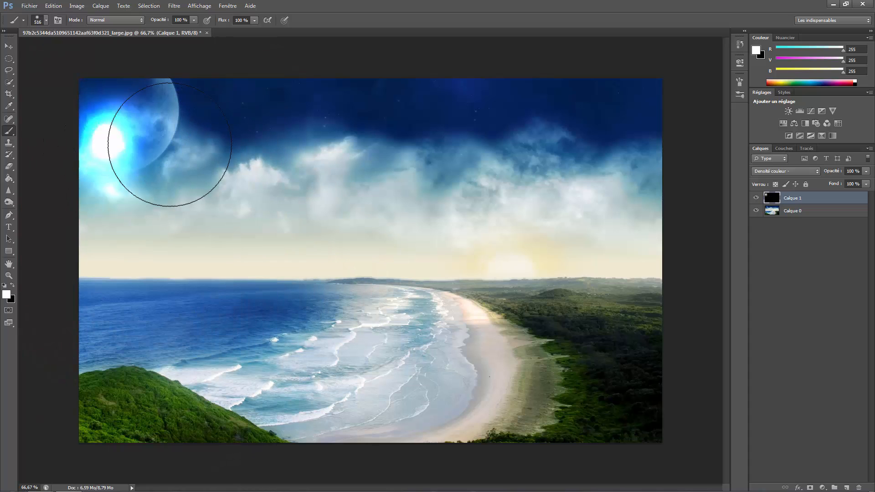
pyautogui.moveTo(176, 148)
pyautogui.mouseDown()
pyautogui.moveTo(208, 148)
pyautogui.moveTo(274, 183)
pyautogui.moveTo(612, 198)
pyautogui.moveTo(646, 231)
pyautogui.mouseUp()
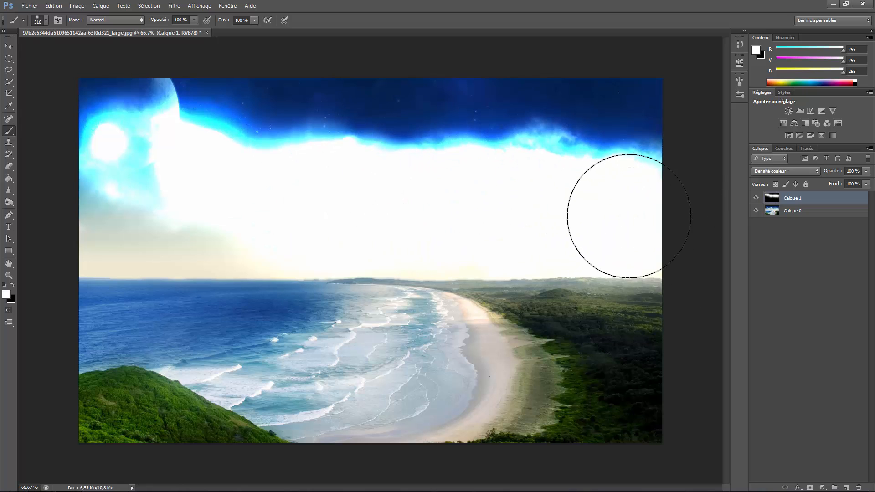
# Paint white over the rest of the sky and the forest on Calque 1 with the 516 px brush
pyautogui.moveTo(443, 193)
pyautogui.mouseDown()
pyautogui.moveTo(34, 161)
pyautogui.moveTo(106, 128)
pyautogui.moveTo(304, 123)
pyautogui.moveTo(420, 142)
pyautogui.moveTo(688, 135)
pyautogui.moveTo(713, 152)
pyautogui.mouseUp()
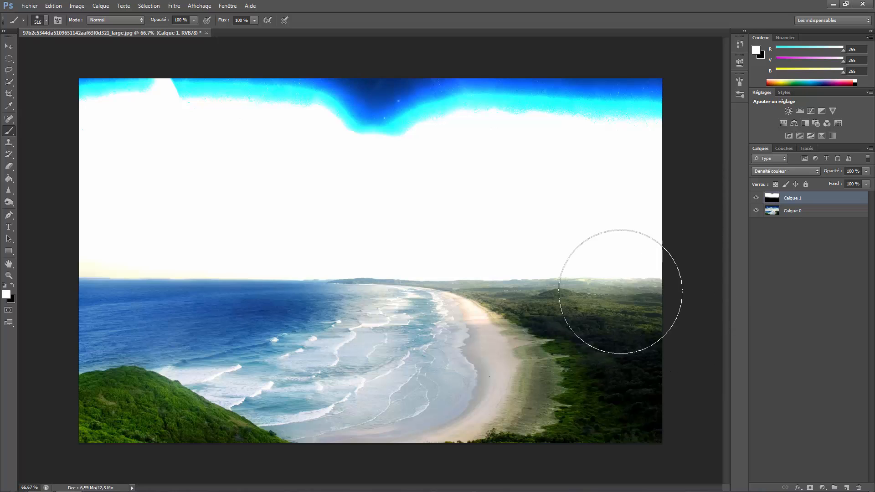
pyautogui.moveTo(483, 206)
pyautogui.mouseDown()
pyautogui.moveTo(143, 172)
pyautogui.moveTo(115, 96)
pyautogui.moveTo(419, 57)
pyautogui.moveTo(432, 109)
pyautogui.moveTo(454, 97)
pyautogui.moveTo(225, 117)
pyautogui.mouseUp()
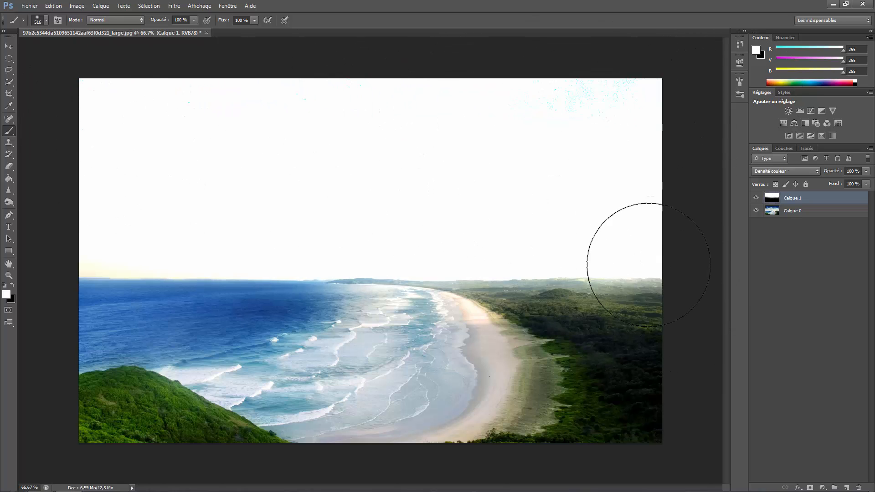
pyautogui.scroll(-2, 655, 281)
pyautogui.press('alt')
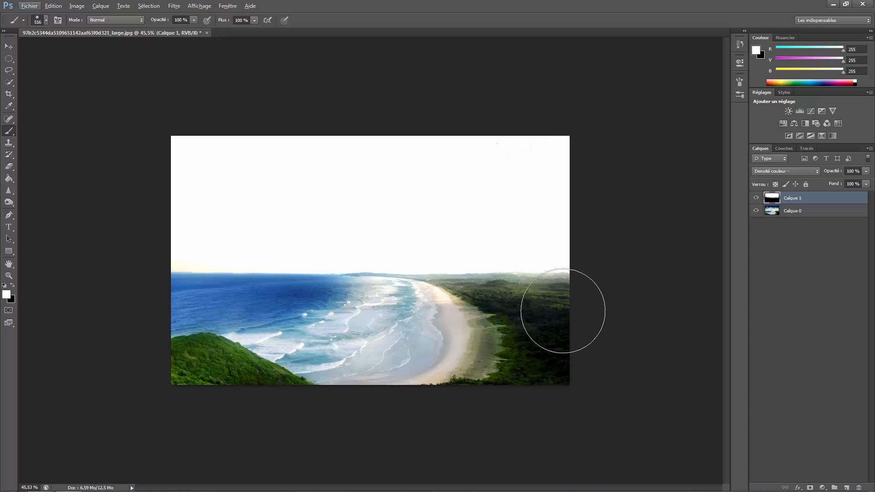
pyautogui.scroll(4, 391, 313)
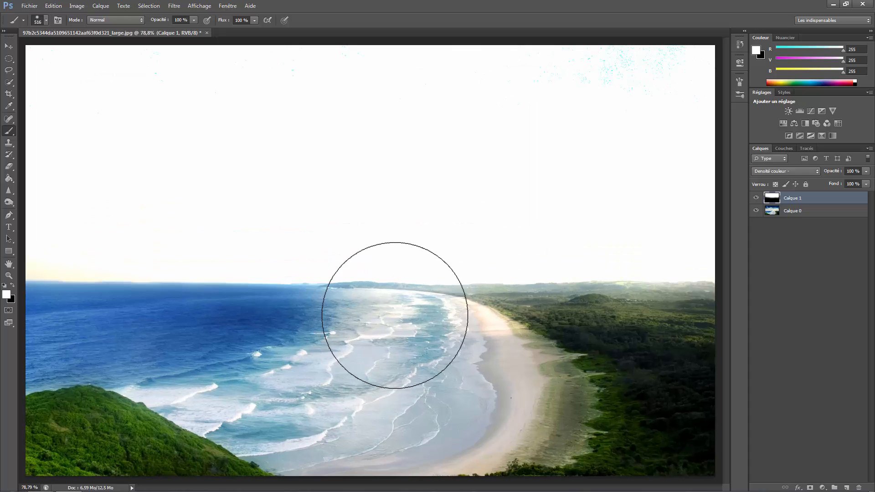
pyautogui.scroll(-5, 403, 311)
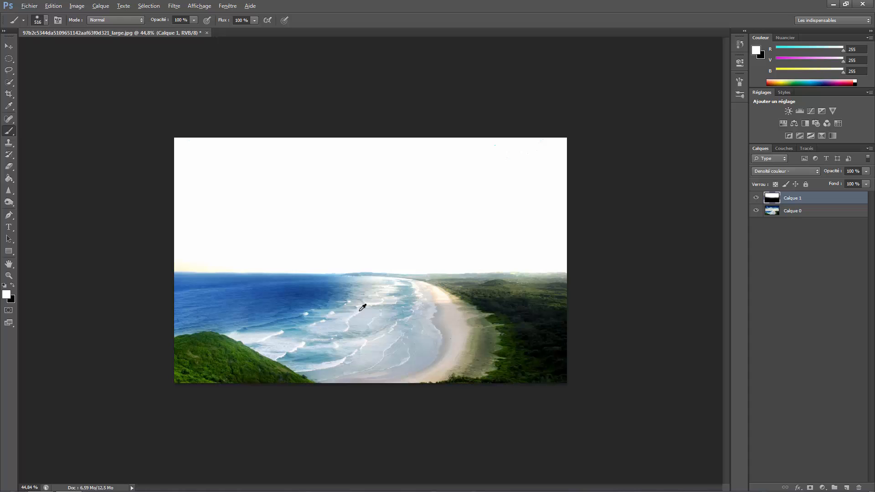
pyautogui.scroll(2, 362, 307)
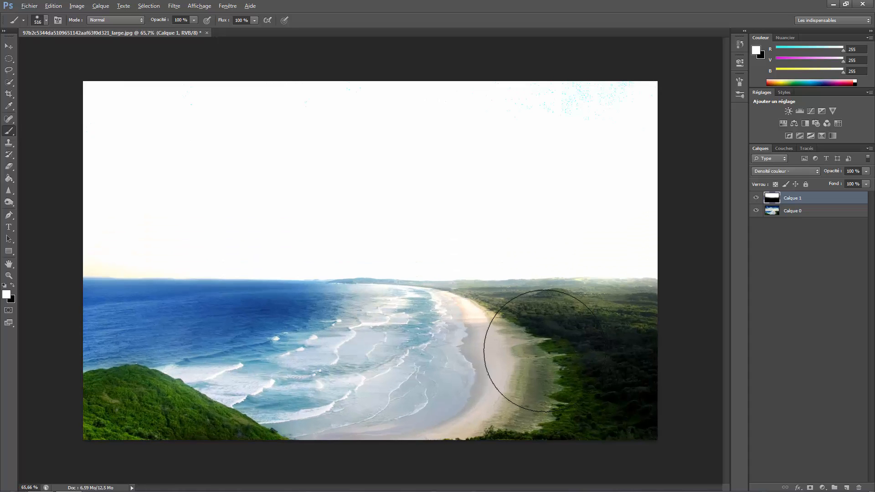
pyautogui.moveTo(566, 313)
pyautogui.mouseDown()
pyautogui.moveTo(588, 302)
pyautogui.moveTo(613, 318)
pyautogui.moveTo(592, 346)
pyautogui.mouseUp()
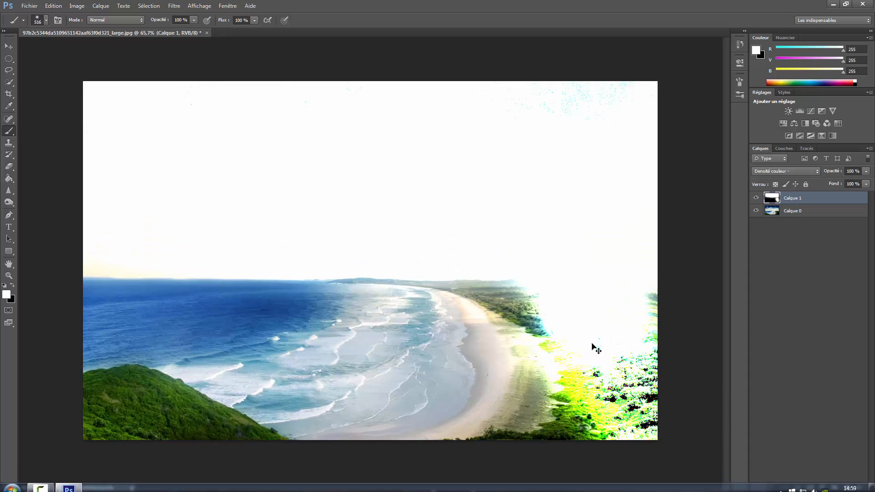
# Undo the white brush strokes on Calque 1 back to its solid black fill, and hide the layer
pyautogui.hotkey('ctrl', 'alt', 'z')
pyautogui.hotkey('ctrl', 'alt', 'z')
pyautogui.hotkey('ctrl', 'alt', 'z')
pyautogui.hotkey('ctrl', 'alt', 'z')
pyautogui.hotkey('ctrl', 'alt', 'z')
pyautogui.hotkey('ctrl', 'alt', 'z')
pyautogui.hotkey('ctrl', 'alt', 'z')
pyautogui.hotkey('ctrl', 'alt', 'z')
pyautogui.hotkey('ctrl', 'alt', 'z')
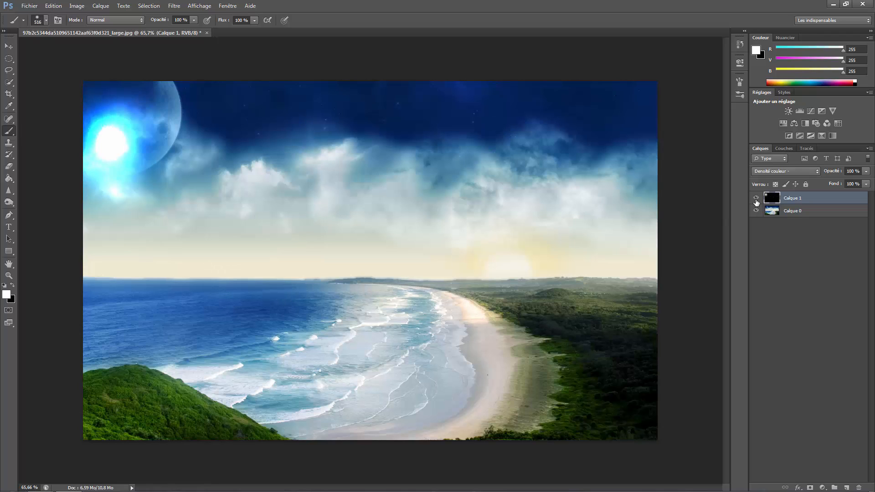
pyautogui.hotkey('ctrl', 'alt', 'z')
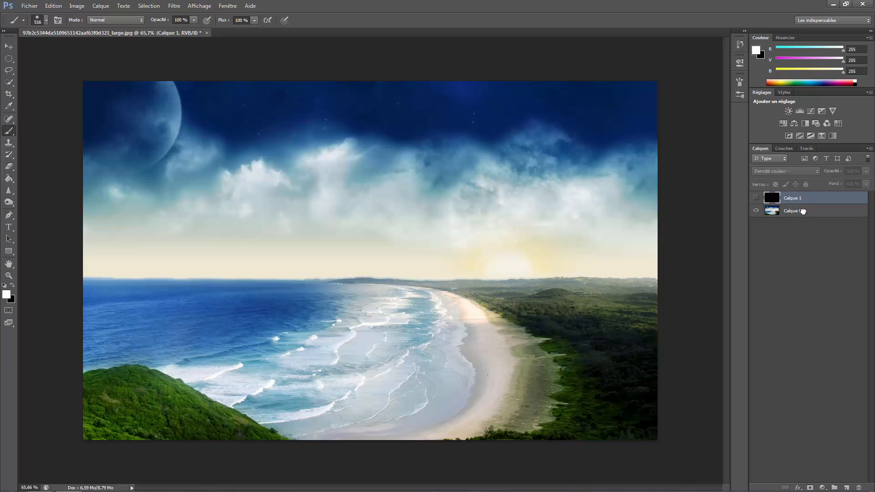
# Duplicate Calque 0 and set the copy's blend mode to Densité couleur -
pyautogui.click(802, 210)
pyautogui.hotkey('ctrl', 'j')
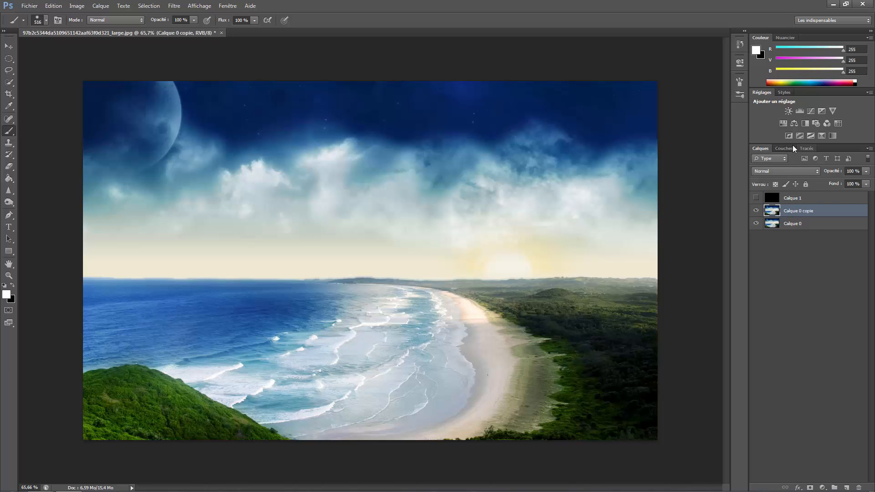
pyautogui.click(783, 174)
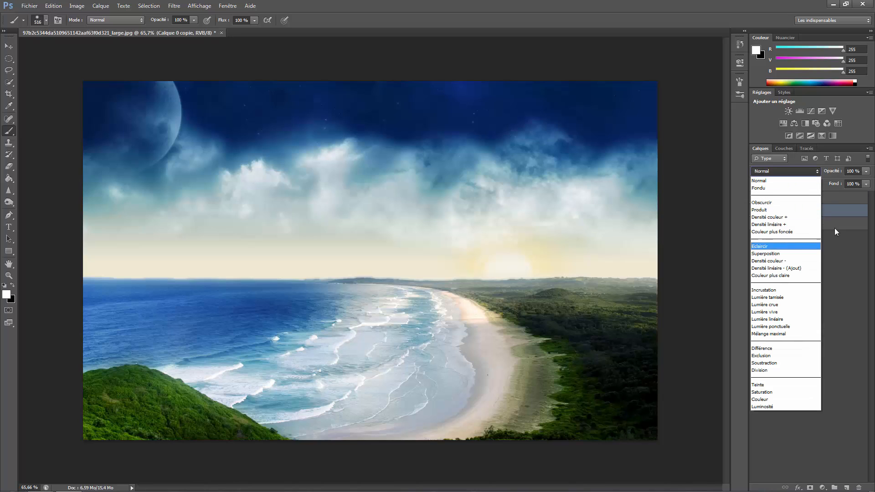
pyautogui.click(790, 261)
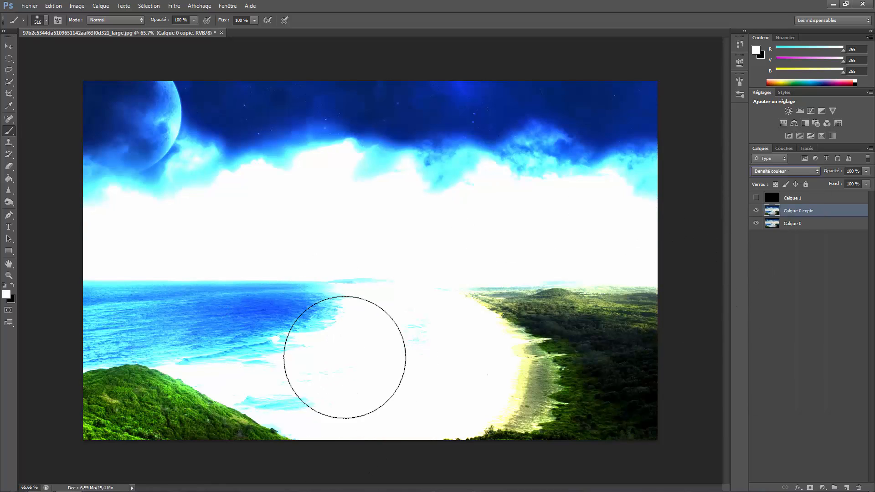
# Add a layer mask to the Calque 0 copy and paint black on it over the clouds, sea, beach and forest
pyautogui.click(810, 487)
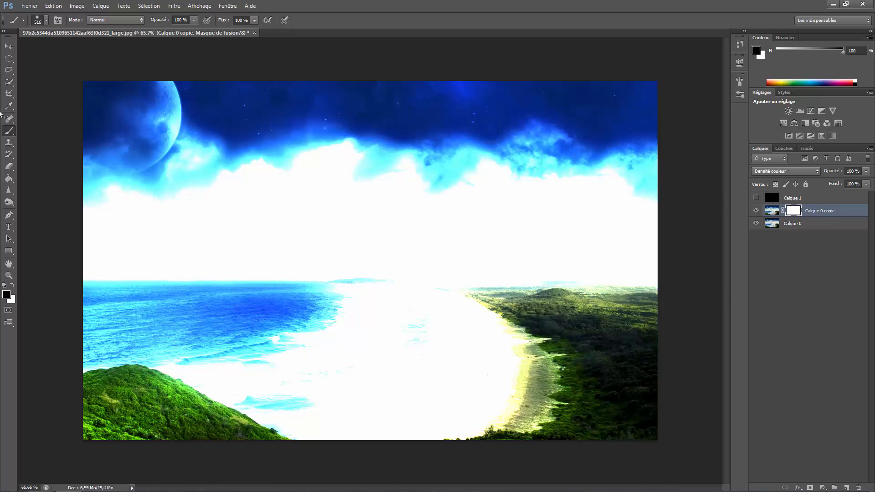
pyautogui.moveTo(394, 379)
pyautogui.mouseDown()
pyautogui.moveTo(404, 328)
pyautogui.moveTo(363, 307)
pyautogui.moveTo(373, 388)
pyautogui.moveTo(405, 268)
pyautogui.moveTo(160, 246)
pyautogui.moveTo(704, 253)
pyautogui.mouseUp()
pyautogui.moveTo(469, 301)
pyautogui.mouseDown()
pyautogui.moveTo(453, 459)
pyautogui.moveTo(389, 343)
pyautogui.moveTo(338, 373)
pyautogui.mouseUp()
pyautogui.moveTo(376, 484)
pyautogui.mouseDown()
pyautogui.moveTo(239, 405)
pyautogui.moveTo(274, 399)
pyautogui.moveTo(273, 382)
pyautogui.moveTo(222, 347)
pyautogui.moveTo(149, 317)
pyautogui.moveTo(198, 316)
pyautogui.moveTo(152, 314)
pyautogui.moveTo(132, 334)
pyautogui.moveTo(153, 335)
pyautogui.mouseUp()
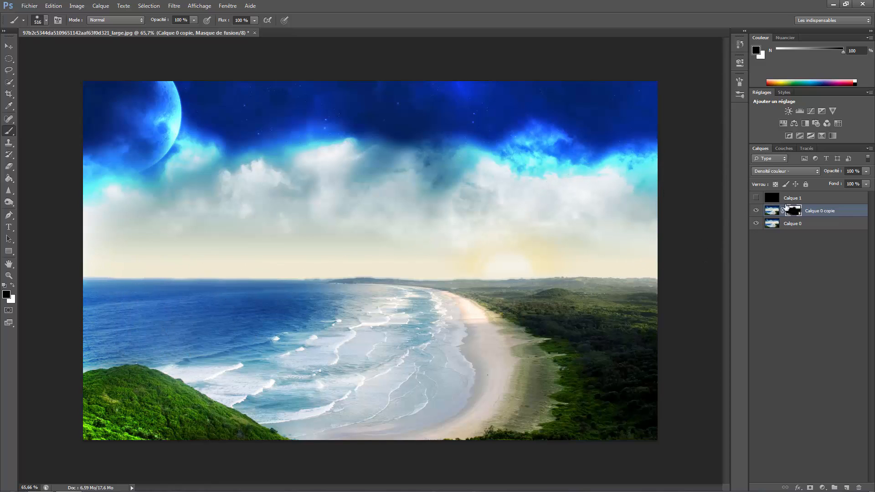
# Delete the masked Calque 0 copy and set Calque 0 to Densité linéaire - (Ajout)
pyautogui.press('Delete')
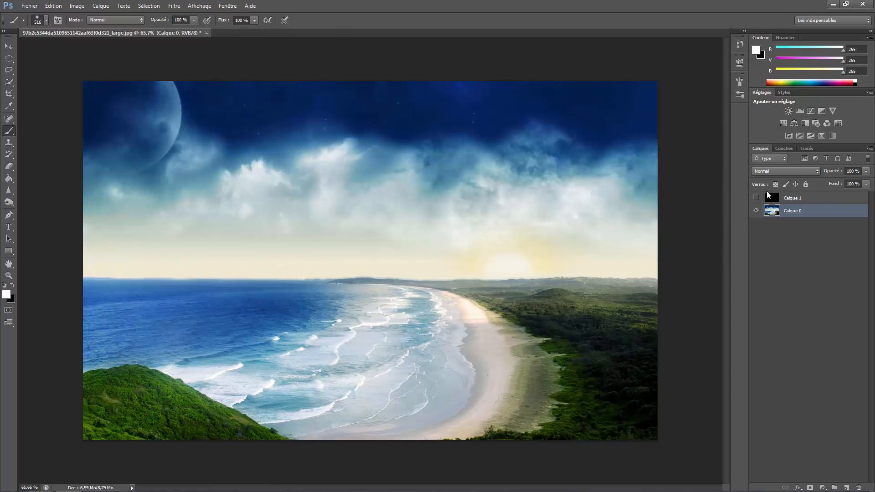
pyautogui.click(778, 172)
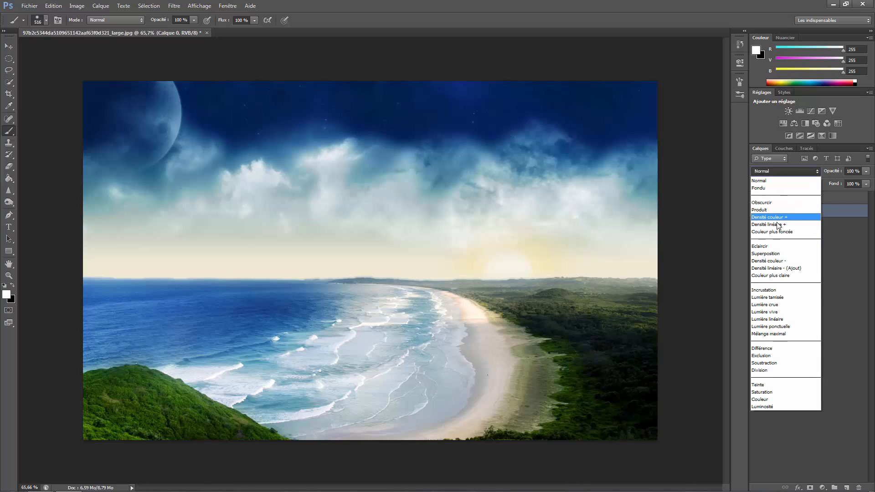
pyautogui.click(786, 268)
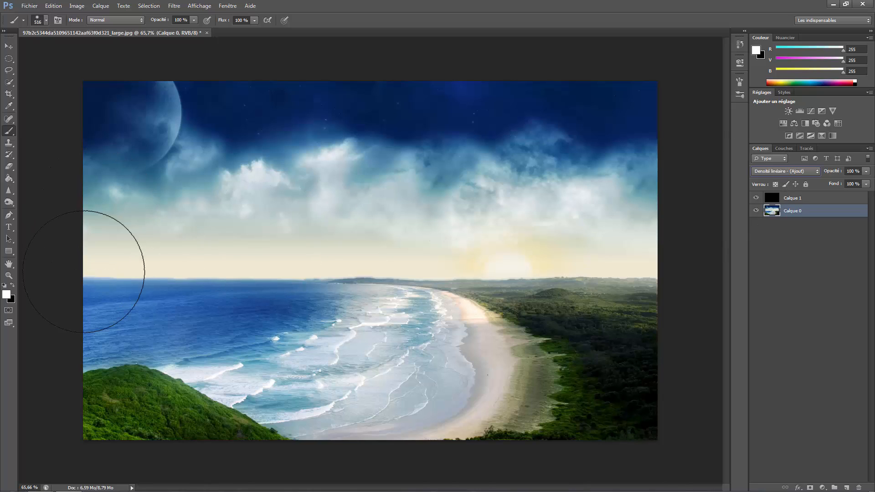
# Paint white over the sea, beach and forest on Calque 0 with the 516 px brush, and fill the whole layer with black
pyautogui.click(186, 300)
pyautogui.click(284, 291)
pyautogui.click(345, 318)
pyautogui.click(483, 337)
pyautogui.click(561, 348)
pyautogui.click(613, 349)
pyautogui.click(447, 345)
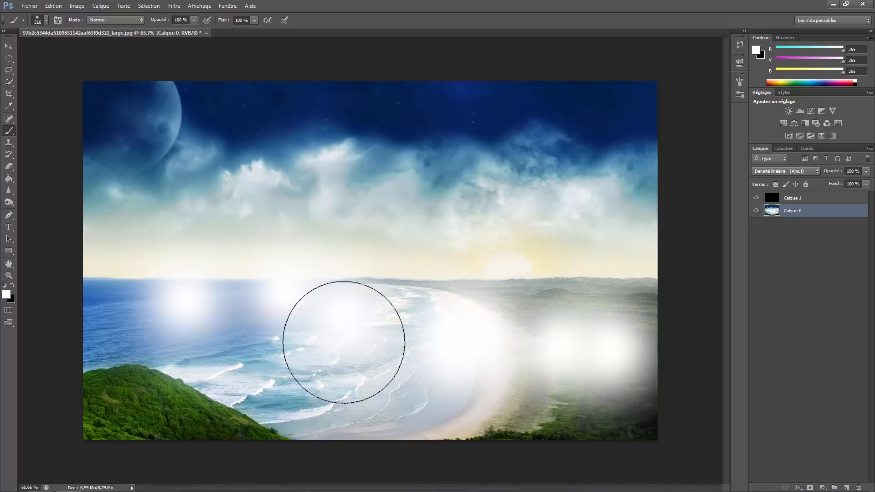
pyautogui.moveTo(344, 343)
pyautogui.mouseDown()
pyautogui.moveTo(307, 390)
pyautogui.moveTo(121, 342)
pyautogui.moveTo(30, 293)
pyautogui.mouseUp()
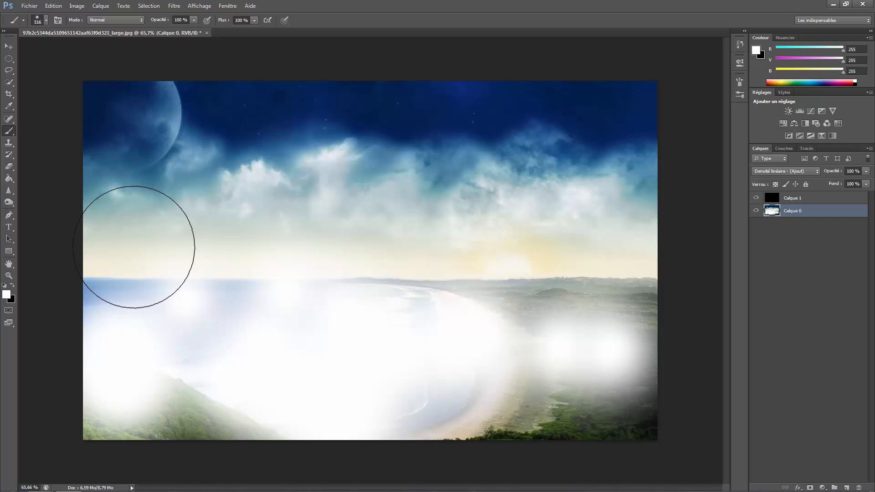
pyautogui.hotkey('shift', 'BackSpace')
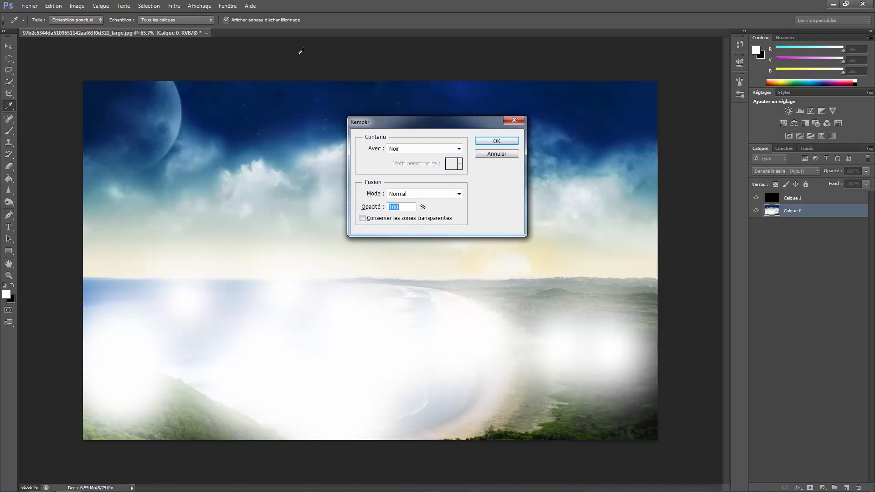
pyautogui.click(501, 144)
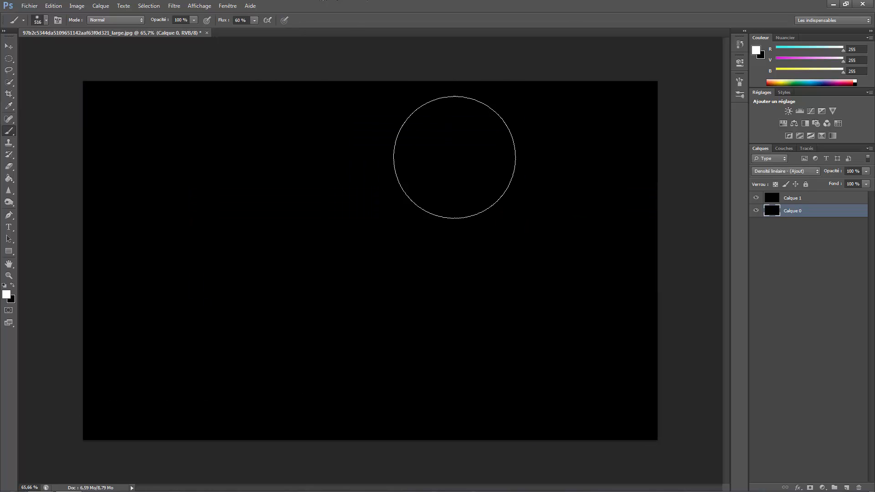
# Undo the black fill and all the white brush strokes on Calque 0
pyautogui.hotkey('ctrl', 'alt', 'z')
pyautogui.hotkey('ctrl', 'alt', 'z')
pyautogui.hotkey('ctrl', 'alt', 'z')
pyautogui.hotkey('ctrl', 'alt', 'z')
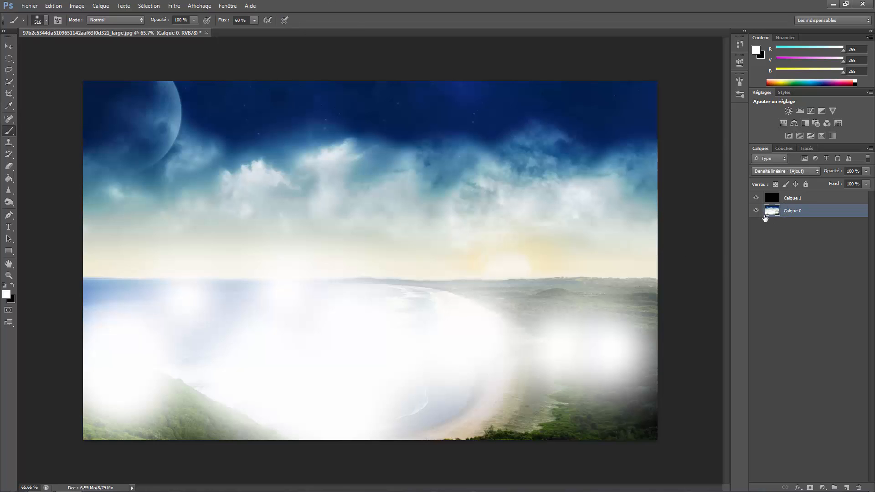
pyautogui.hotkey('ctrl', 'alt', 'z')
pyautogui.hotkey('ctrl', 'alt', 'z')
pyautogui.hotkey('ctrl', 'alt', 'z')
pyautogui.hotkey('ctrl', 'alt', 'z')
pyautogui.hotkey('ctrl', 'alt', 'z')
pyautogui.hotkey('ctrl', 'alt', 'z')
pyautogui.hotkey('ctrl', 'alt', 'z')
pyautogui.hotkey('ctrl', 'alt', 'z')
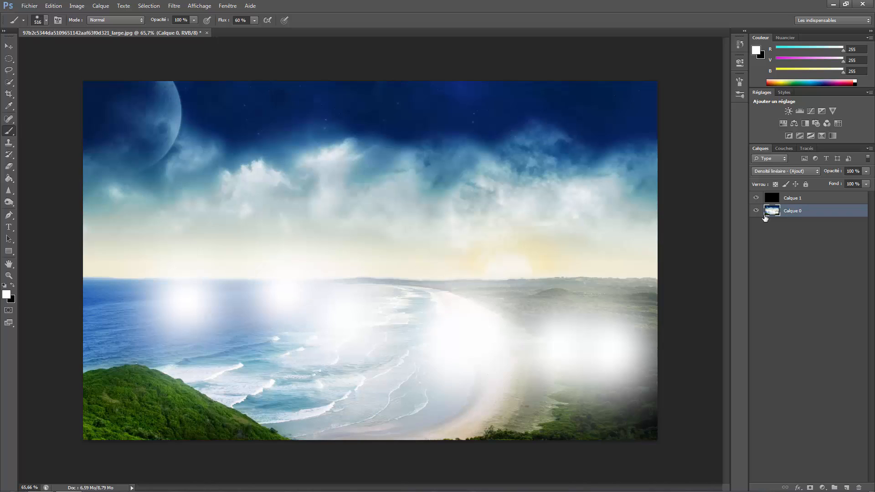
pyautogui.hotkey('ctrl', 'alt', 'z')
pyautogui.hotkey('ctrl', 'alt', 'z')
pyautogui.hotkey('ctrl', 'alt', 'z')
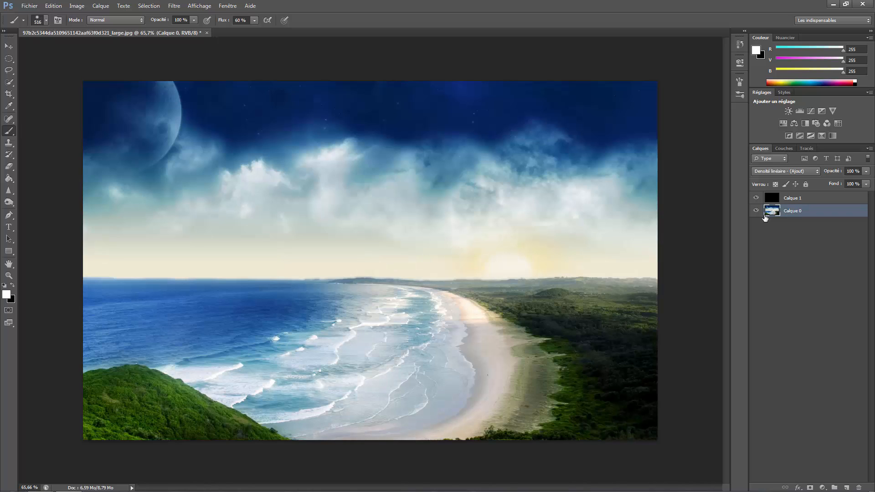
# Paint white over the setting sun, the beach and the sea on Calque 1
pyautogui.click(792, 200)
pyautogui.click(472, 267)
pyautogui.moveTo(464, 356); pyautogui.dragTo(396, 364)
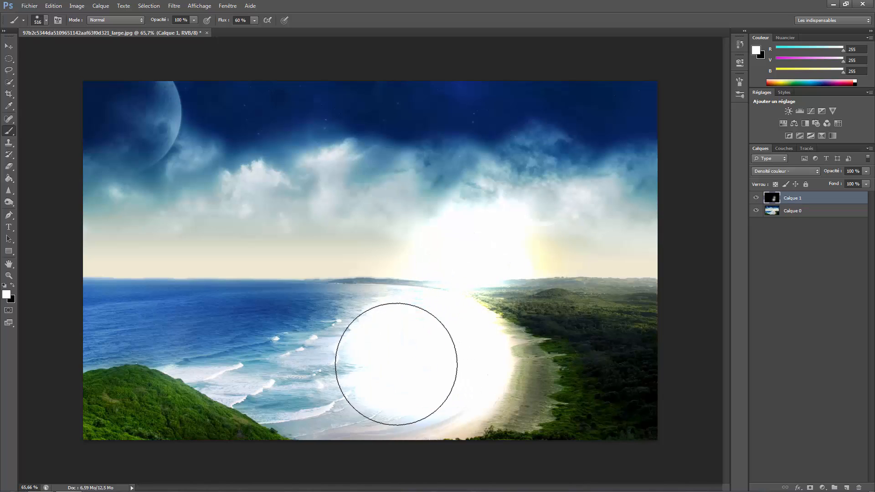
pyautogui.moveTo(283, 381)
pyautogui.mouseDown()
pyautogui.moveTo(284, 353)
pyautogui.moveTo(489, 419)
pyautogui.moveTo(300, 379)
pyautogui.moveTo(171, 317)
pyautogui.moveTo(258, 336)
pyautogui.moveTo(343, 329)
pyautogui.moveTo(249, 306)
pyautogui.moveTo(368, 337)
pyautogui.mouseUp()
# Clear the entire content of Calque 1 and hide the layer
pyautogui.hotkey('ctrl', 'a')
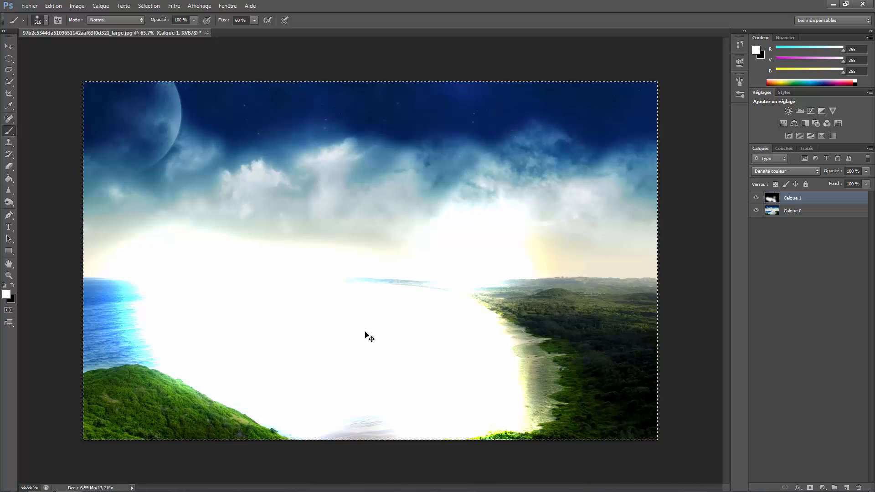
pyautogui.press('Delete')
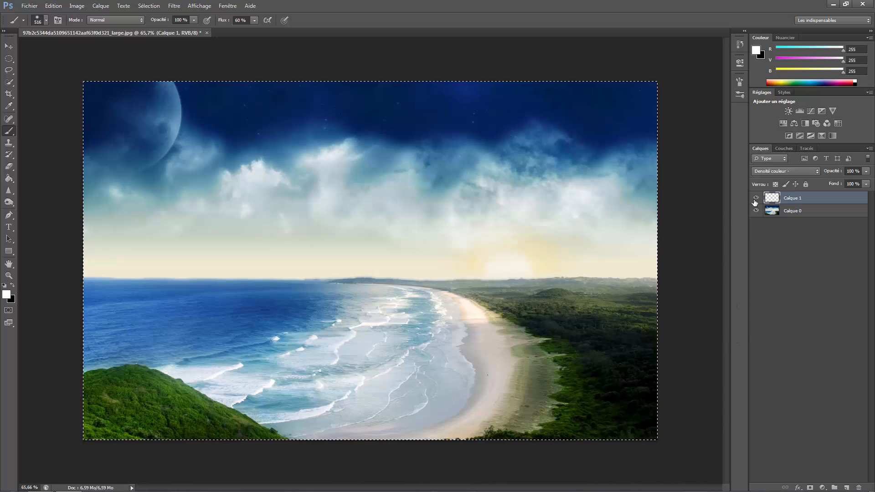
pyautogui.click(756, 198)
# Copy the whole Calque 0 image to a new layer, try Densité couleur - on it, and set it to Densité linéaire - (Ajout)
pyautogui.click(817, 210)
pyautogui.hotkey('ctrl', 'j')
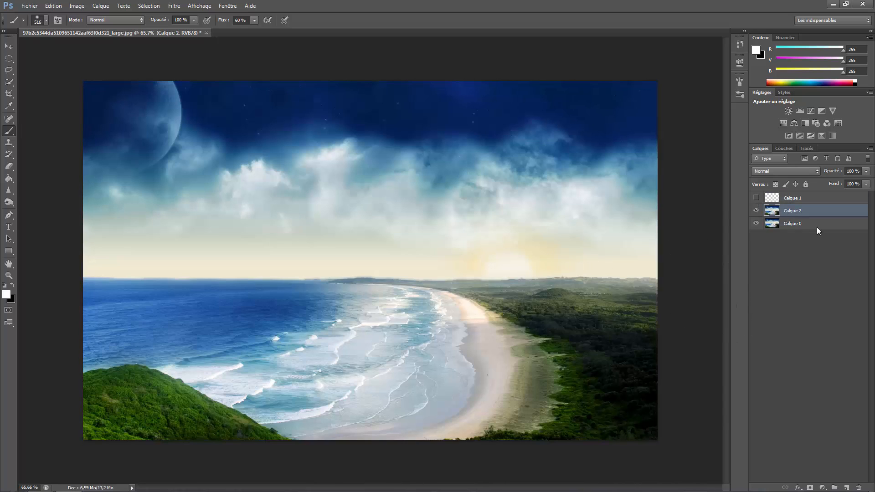
pyautogui.click(758, 171)
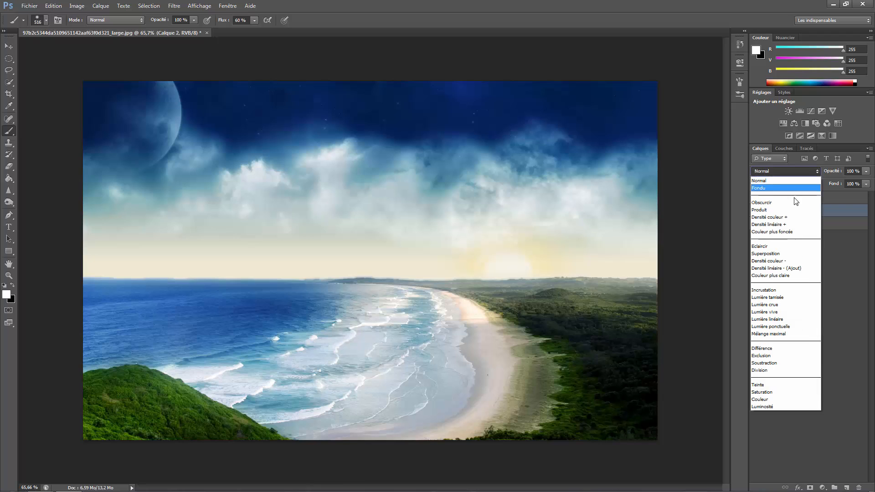
pyautogui.click(783, 261)
pyautogui.click(784, 171)
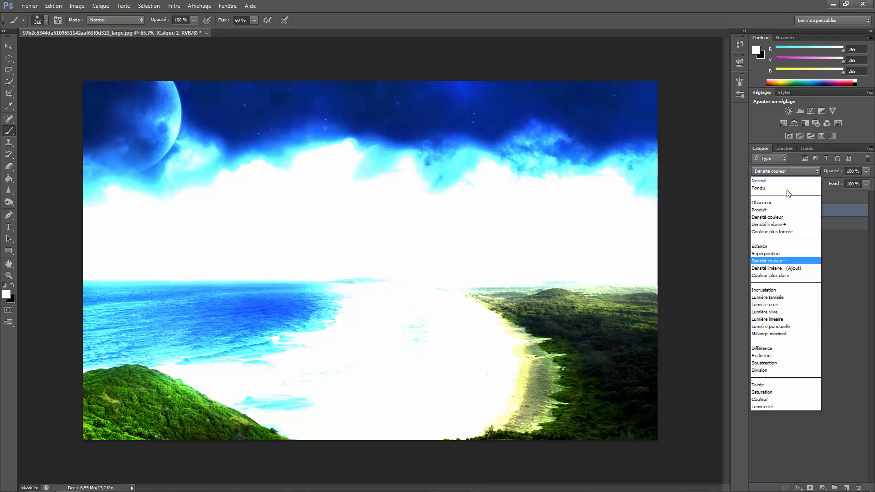
pyautogui.click(789, 266)
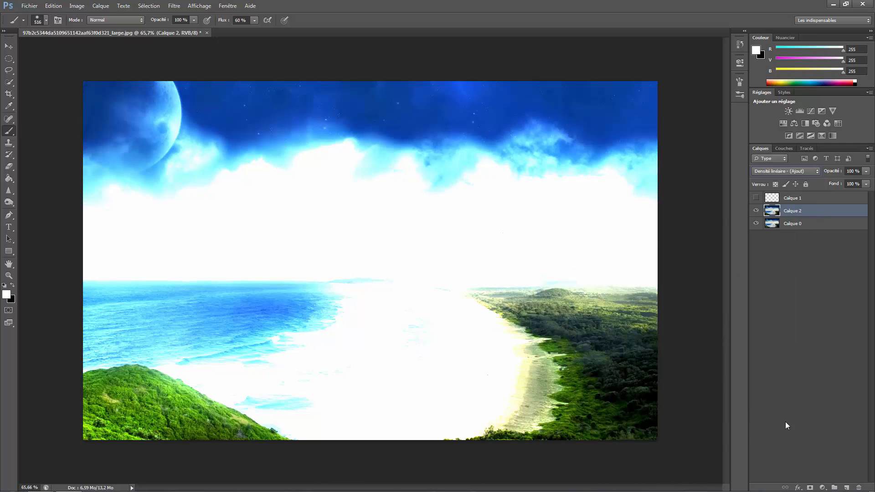
# Add a layer mask to Calque 2 and paint black on it over most of the sky, sea and beach
pyautogui.click(810, 487)
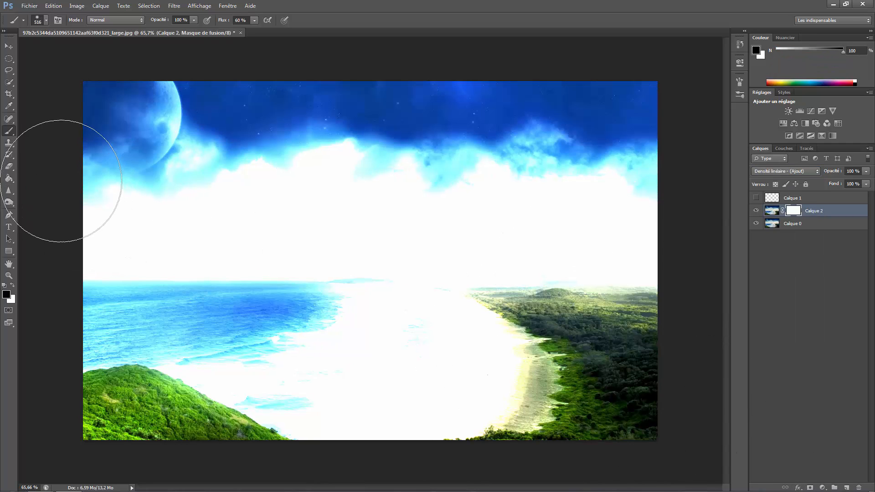
pyautogui.moveTo(347, 445)
pyautogui.mouseDown()
pyautogui.moveTo(343, 351)
pyautogui.moveTo(260, 352)
pyautogui.moveTo(396, 390)
pyautogui.moveTo(451, 293)
pyautogui.moveTo(137, 250)
pyautogui.moveTo(305, 219)
pyautogui.moveTo(515, 147)
pyautogui.moveTo(627, 164)
pyautogui.moveTo(677, 244)
pyautogui.moveTo(603, 168)
pyautogui.moveTo(453, 183)
pyautogui.moveTo(791, 269)
pyautogui.moveTo(426, 253)
pyautogui.moveTo(195, 205)
pyautogui.moveTo(223, 241)
pyautogui.moveTo(185, 229)
pyautogui.moveTo(117, 107)
pyautogui.moveTo(647, 105)
pyautogui.moveTo(589, 162)
pyautogui.mouseUp()
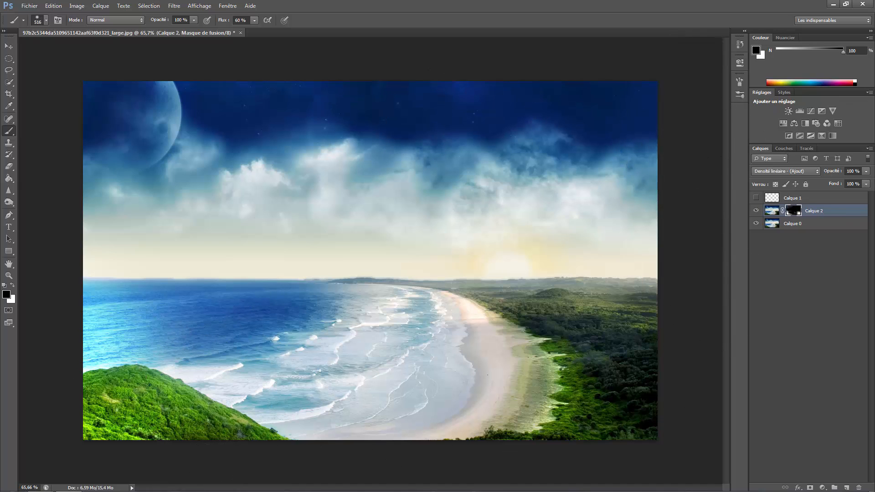
pyautogui.press('x')
# Duplicate the masked Calque 2 layer eight times
pyautogui.hotkey('ctrl', 'j')
pyautogui.hotkey('ctrl', 'j')
pyautogui.hotkey('ctrl', 'j')
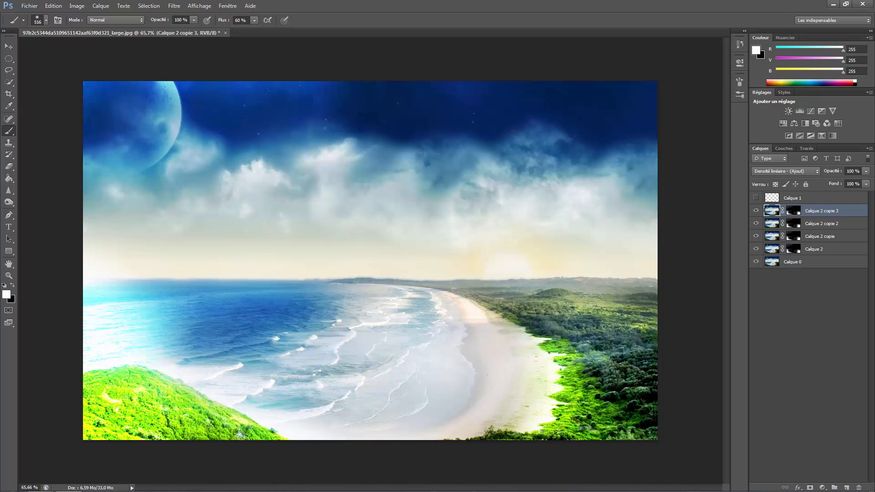
pyautogui.hotkey('ctrl', 'j')
pyautogui.hotkey('ctrl', 'j')
pyautogui.hotkey('ctrl', 'j')
pyautogui.hotkey('ctrl', 'j')
pyautogui.hotkey('ctrl', 'j')
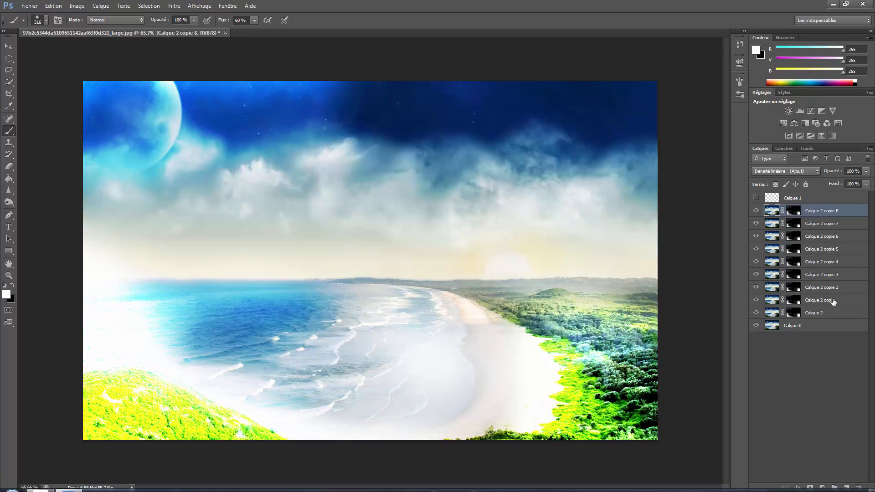
# Delete Calque 2 together with all eight of its copies
pyautogui.keyDown('shift'); pyautogui.click(825, 313); pyautogui.keyUp('shift')
pyautogui.press('Delete')
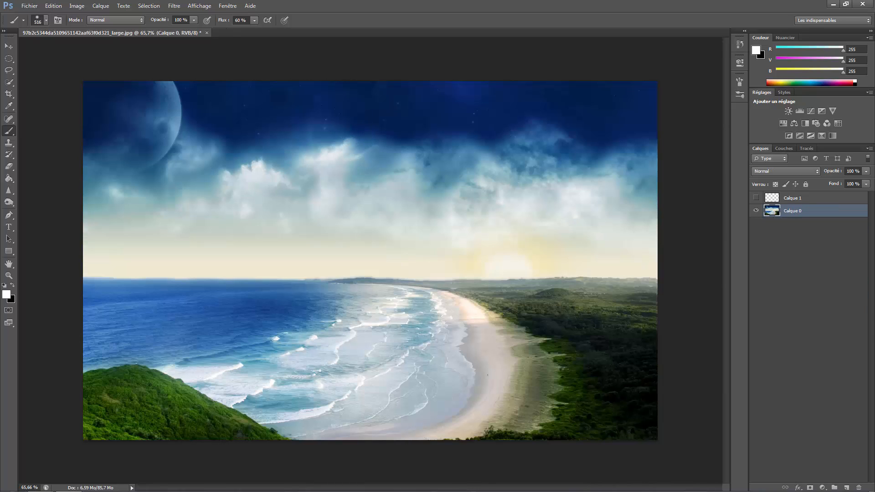
# Look through the lightening blend modes available for Calque 0, including Couleur plus claire, and bring up the screen recorder window
pyautogui.click(785, 171)
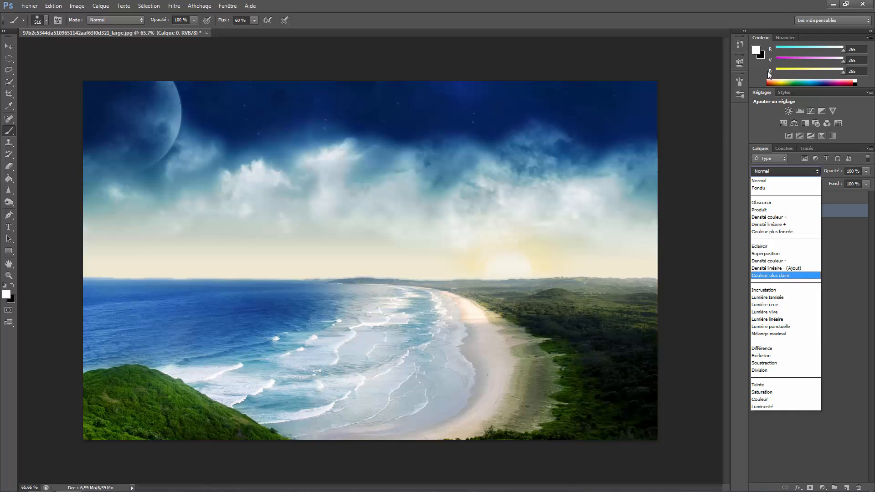
pyautogui.click(703, 226)
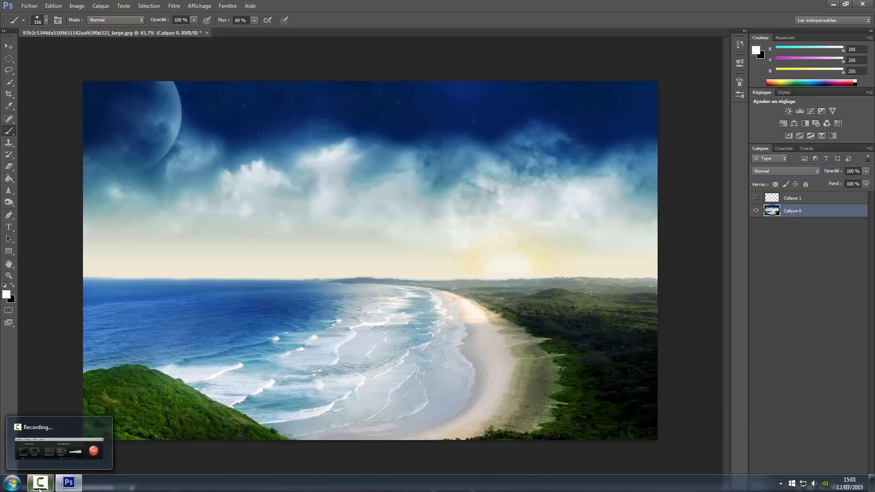
pyautogui.click(40, 488)
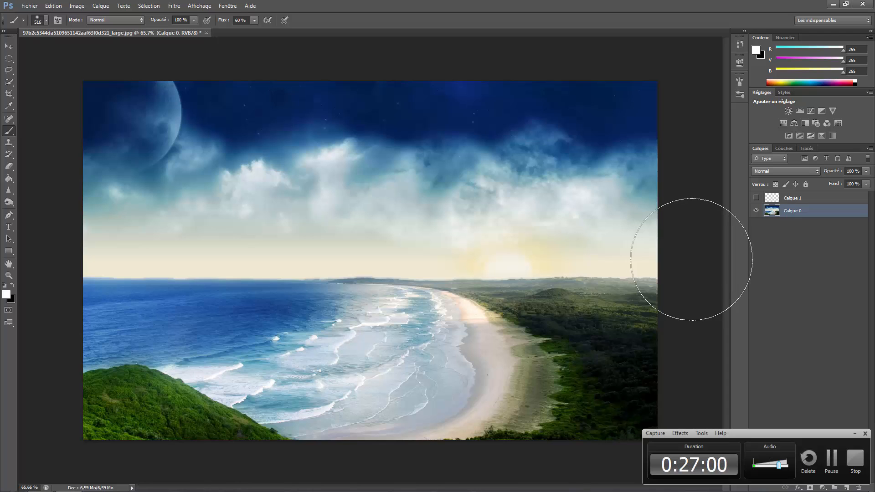
# Paint a wide soft white stroke on Calque 0 along the sky above the horizon, and open the layer's blend mode choices
pyautogui.moveTo(658, 247)
pyautogui.mouseDown()
pyautogui.moveTo(404, 243)
pyautogui.moveTo(209, 258)
pyautogui.moveTo(293, 254)
pyautogui.mouseUp()
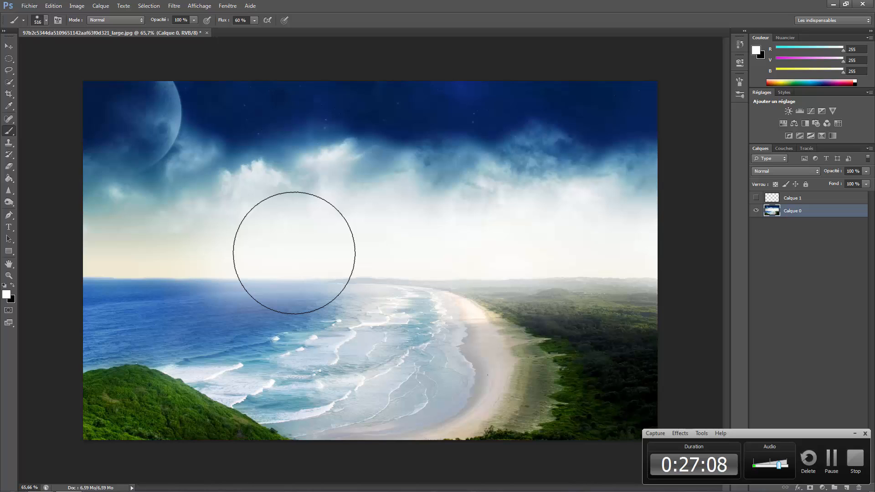
pyautogui.click(794, 173)
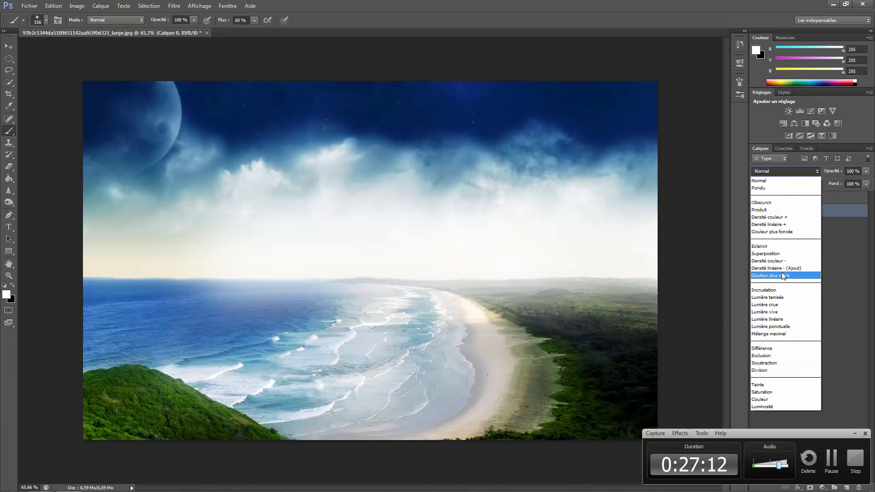